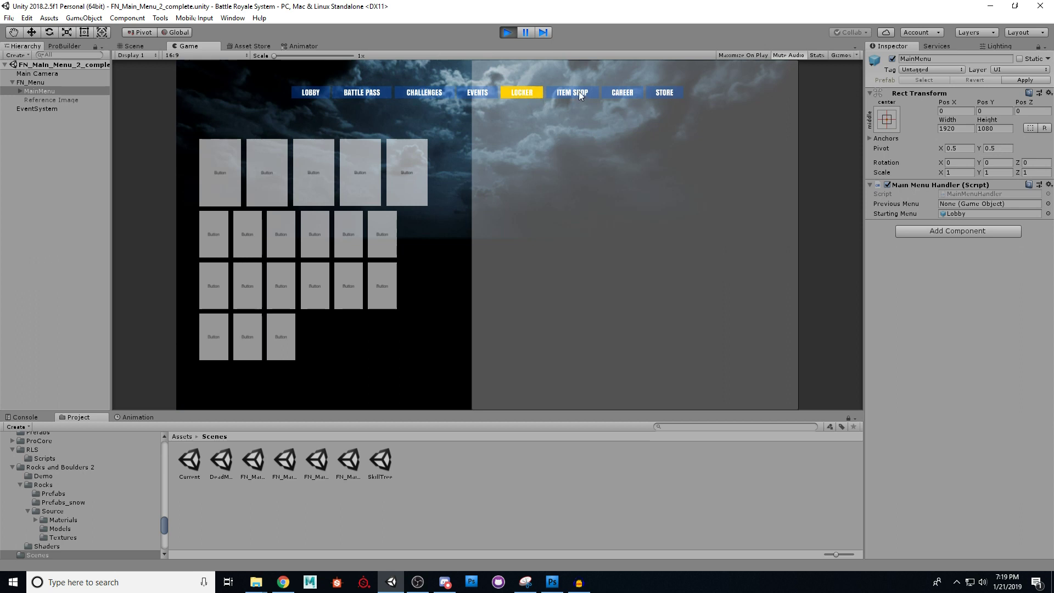
Preview the Career, Store, Item Shop, Locker and Events pages in the running main menu
left_click(624, 92)
left_click(661, 93)
left_click(563, 95)
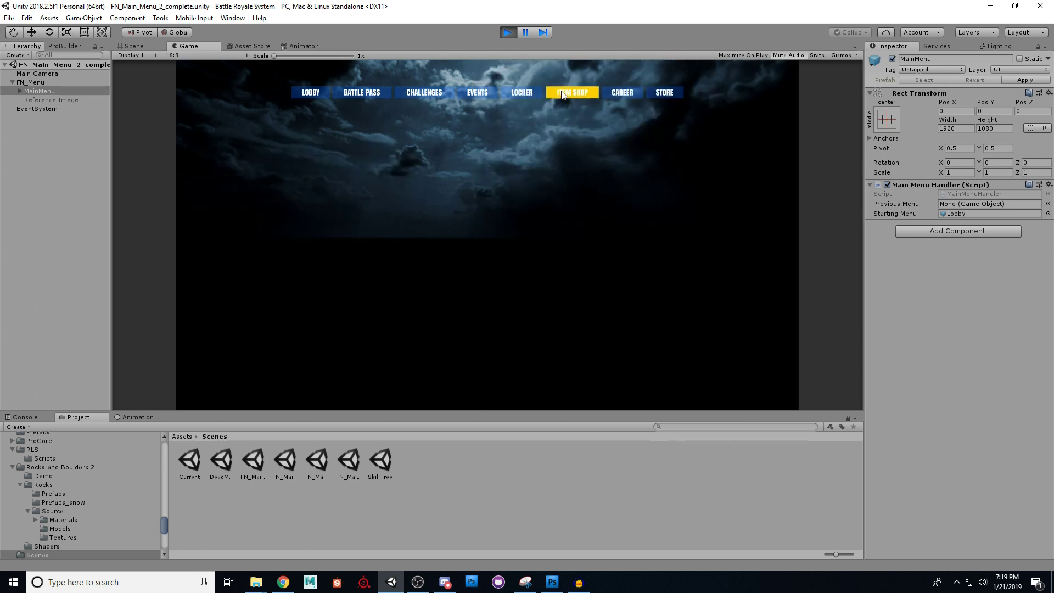
left_click(523, 92)
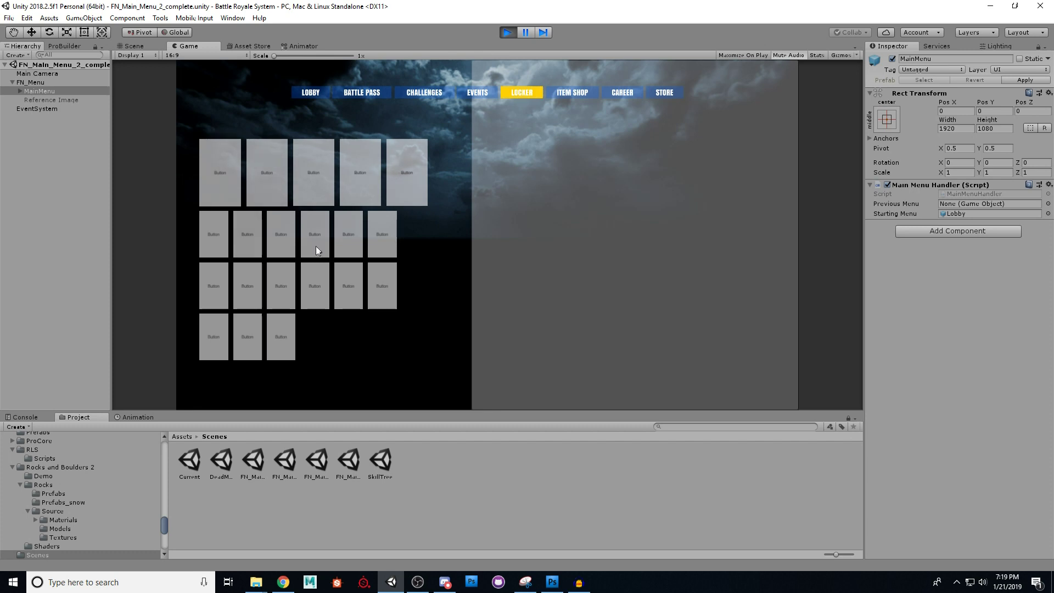
left_click(479, 91)
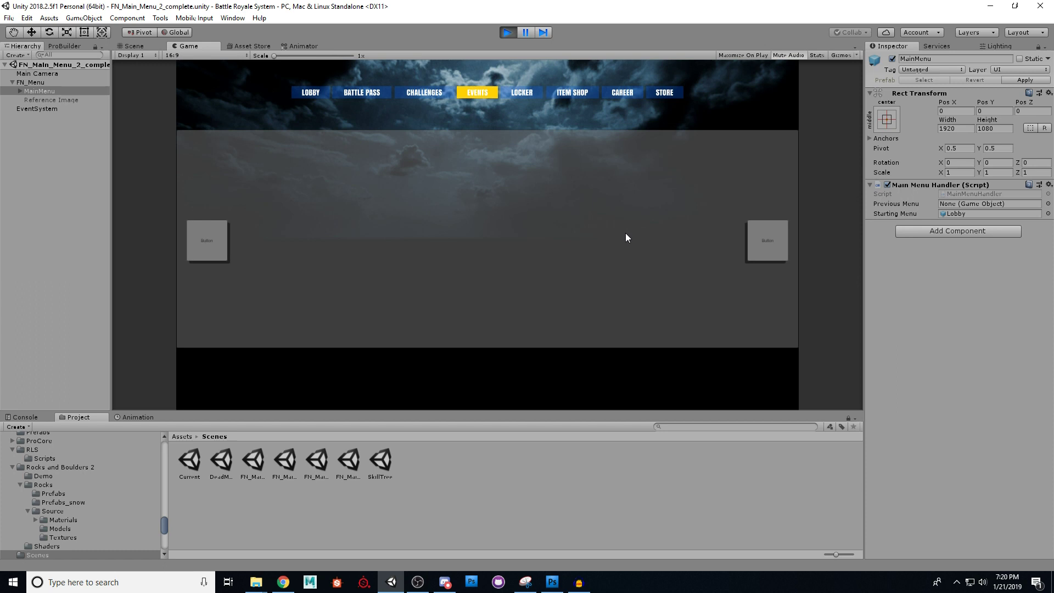
left_click(531, 92)
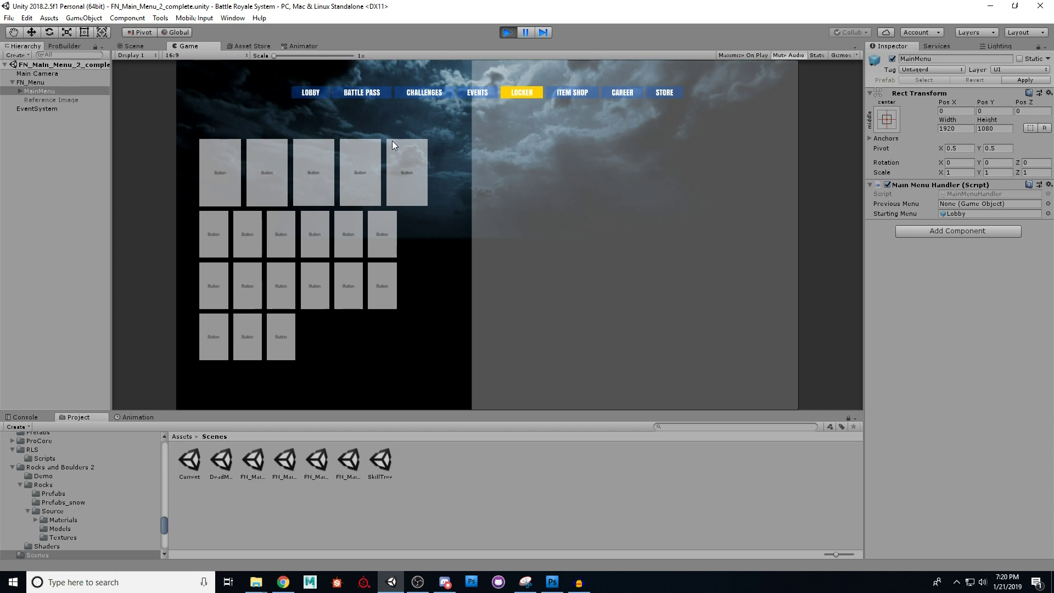
Test the running menu's Battle Pass, Events and Locker navigation and return to the Lobby page
left_click(363, 94)
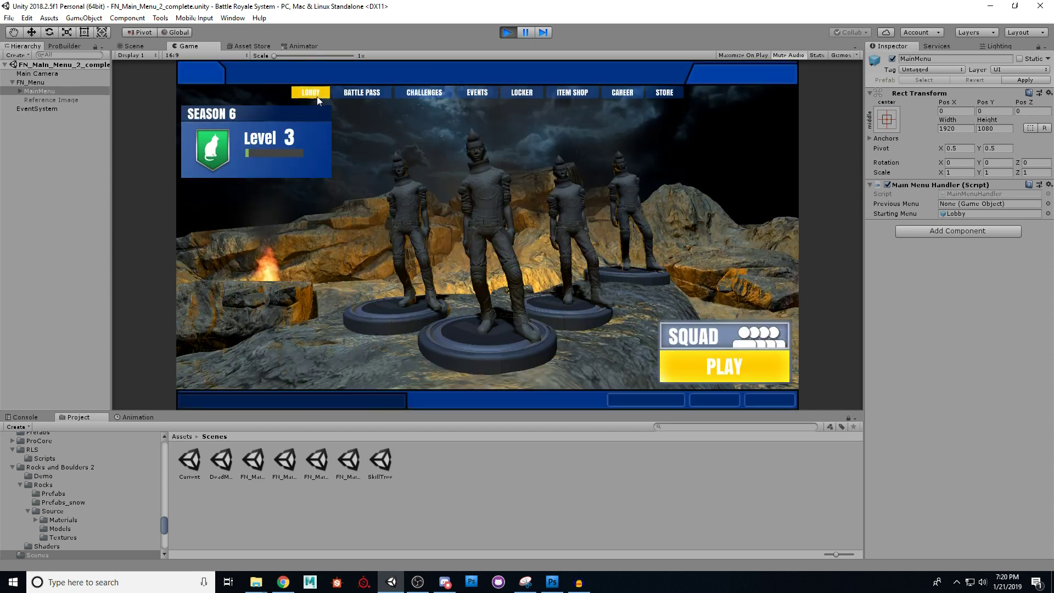
left_click(369, 93)
left_click(484, 94)
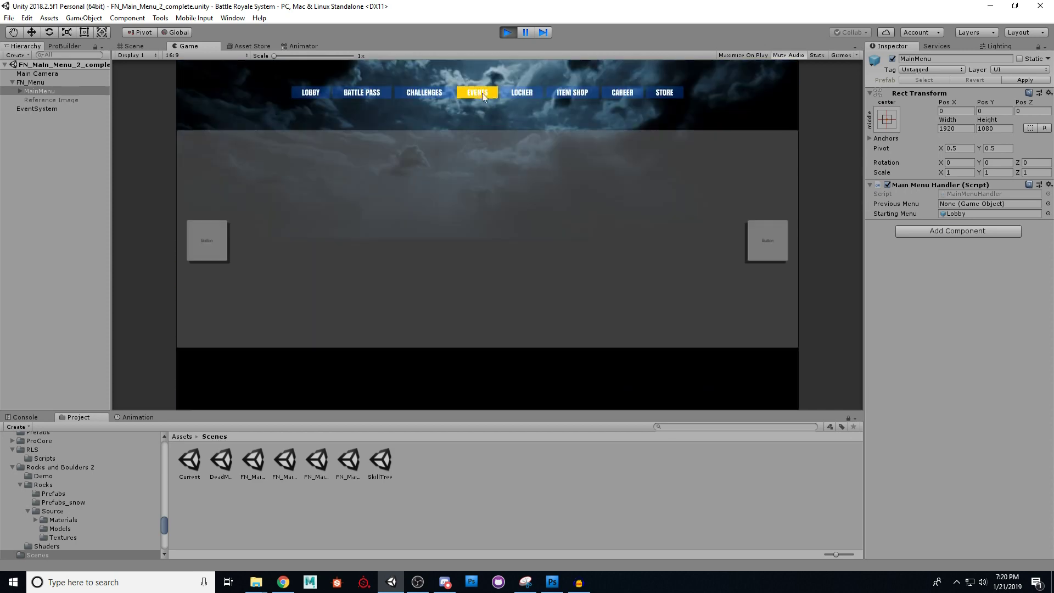
left_click(516, 95)
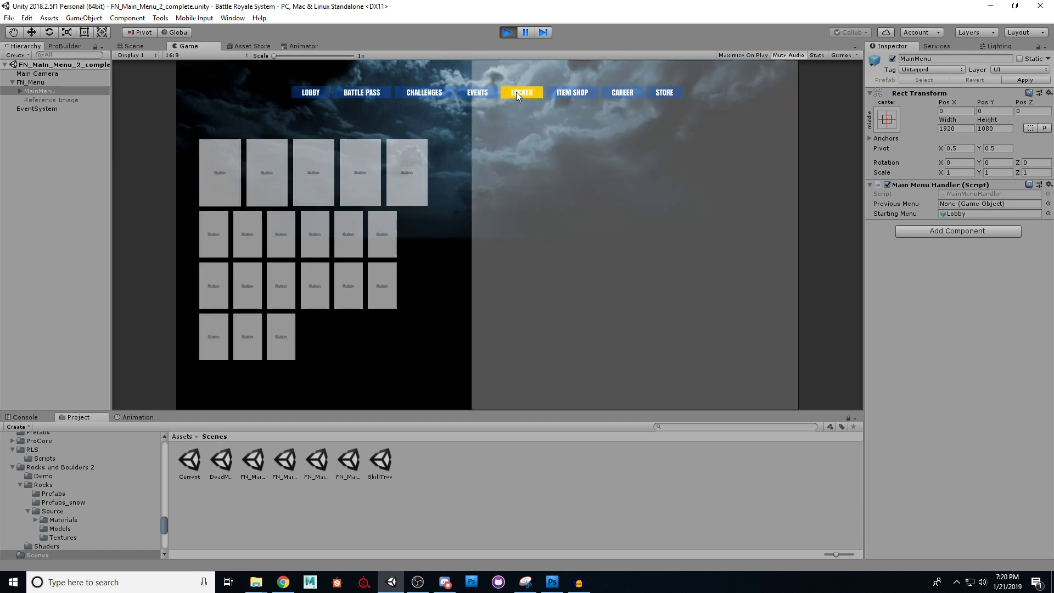
left_click(377, 97)
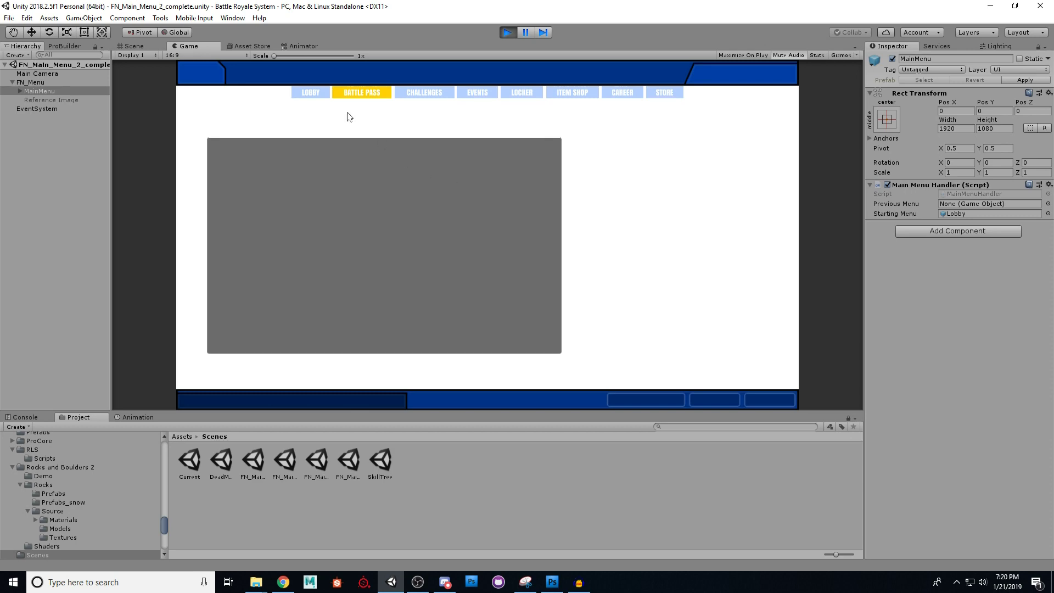
left_click(311, 94)
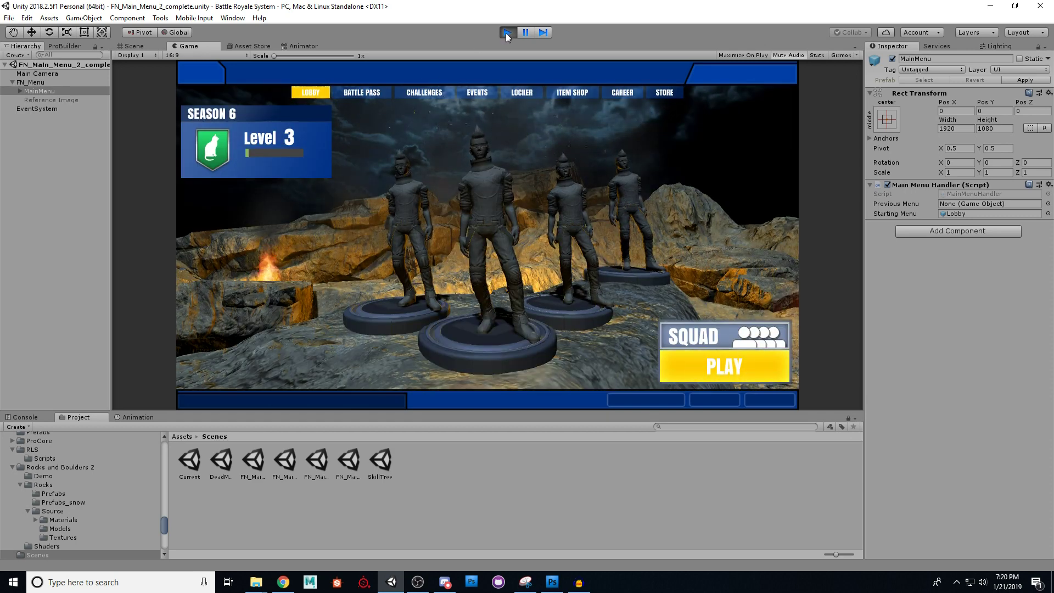
Stop play mode and expand MainMenu to its direct child objects in a widened Hierarchy
left_click(507, 32)
right_click_drag(483, 217, 497, 240)
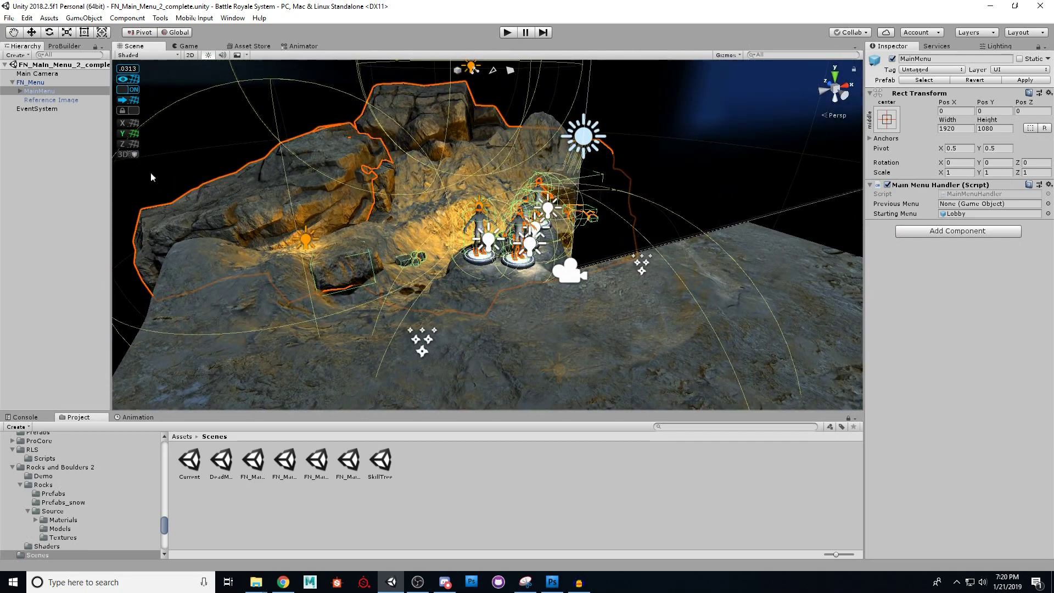
left_click(20, 93, "alt")
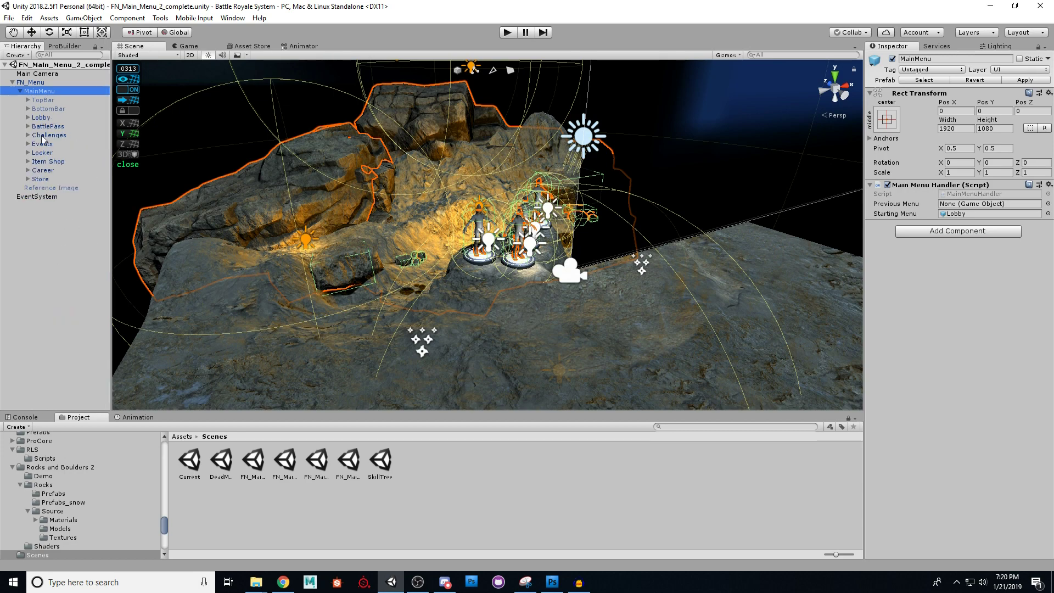
left_click(21, 92, "alt")
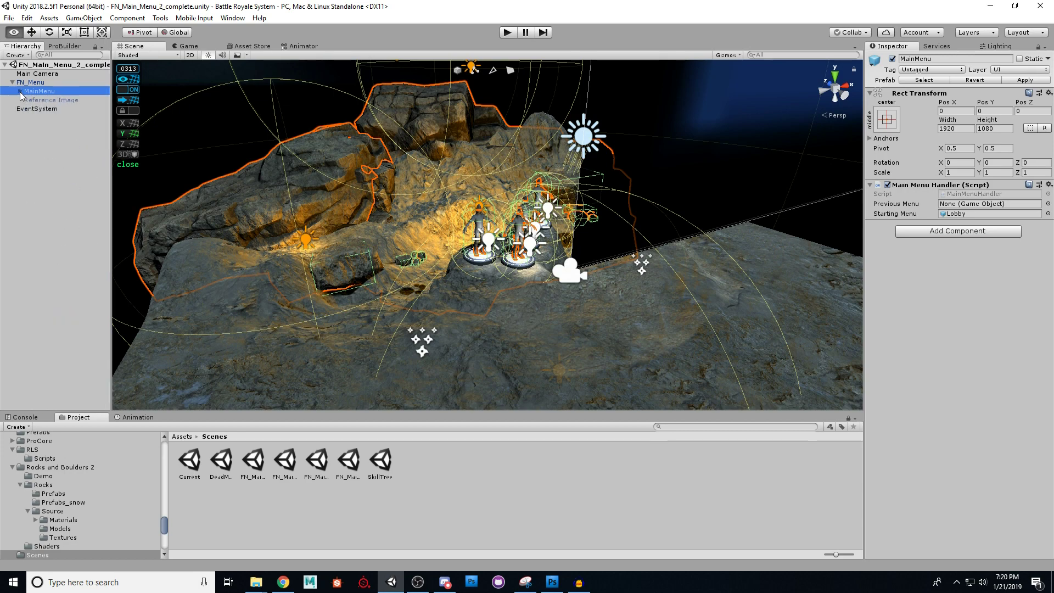
left_click(21, 93, "alt")
scroll(88, 201, "down", 5)
scroll(88, 201, "down", 8)
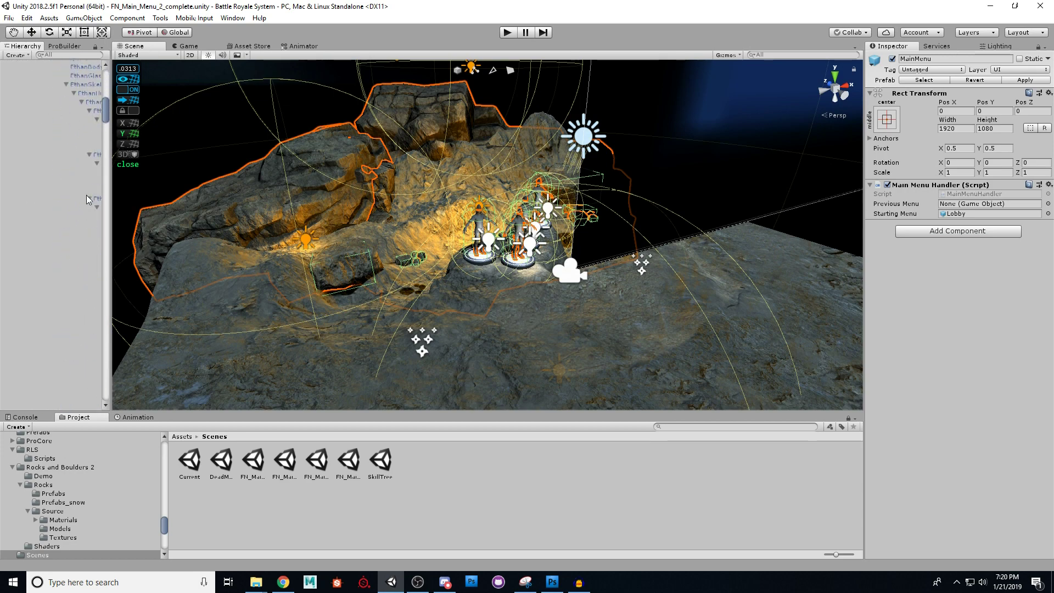
left_click_drag(110, 120, 248, 76)
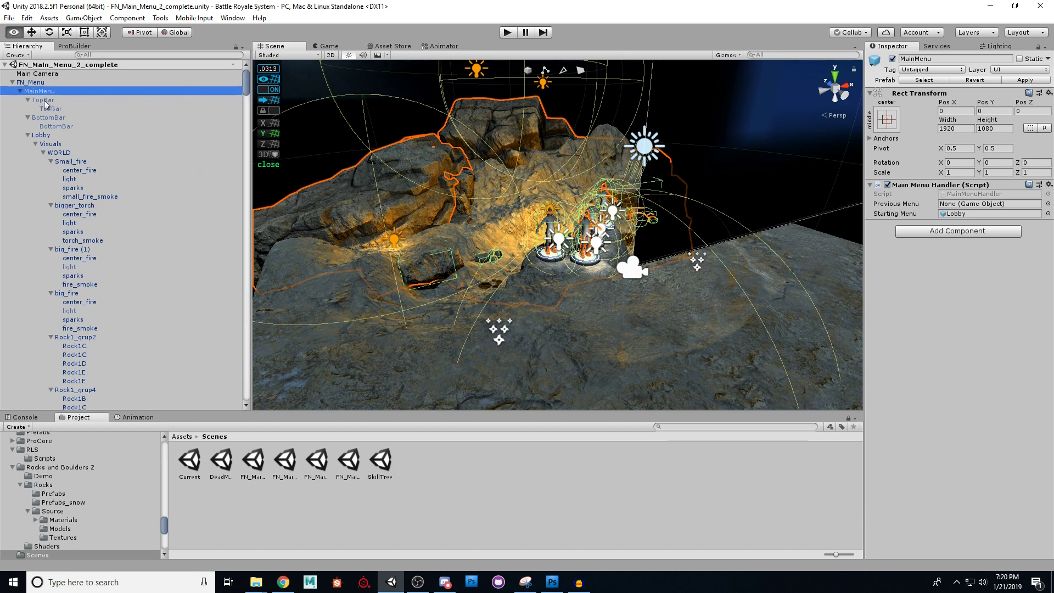
left_click(19, 91)
left_click(20, 91)
Inspect the properties of BottomBar, BattlePass, the FN_Menu canvas and its MainMenu child object
left_click(47, 108)
left_click(47, 125)
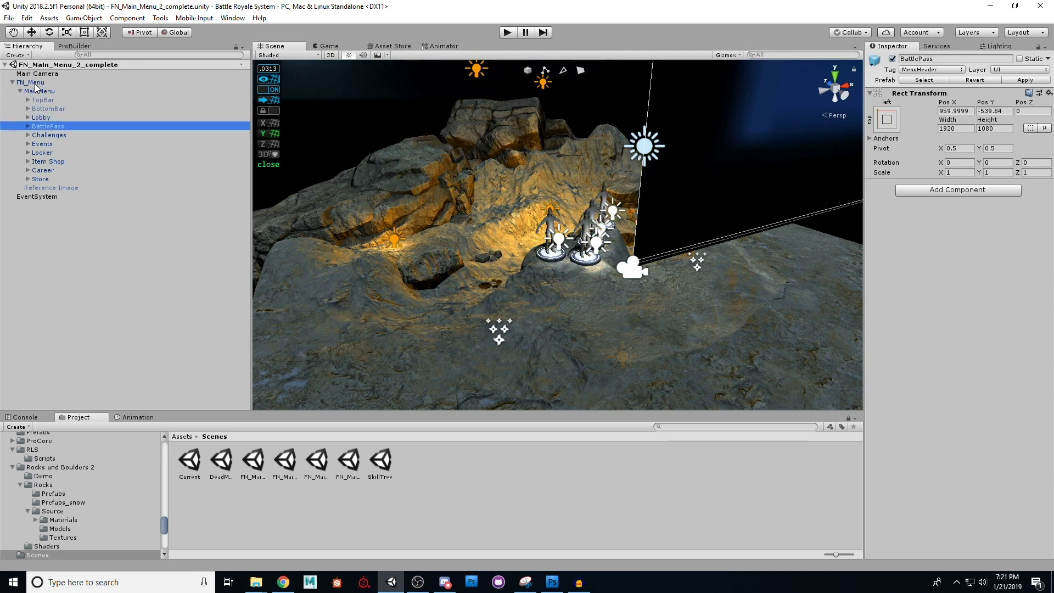
left_click(35, 83)
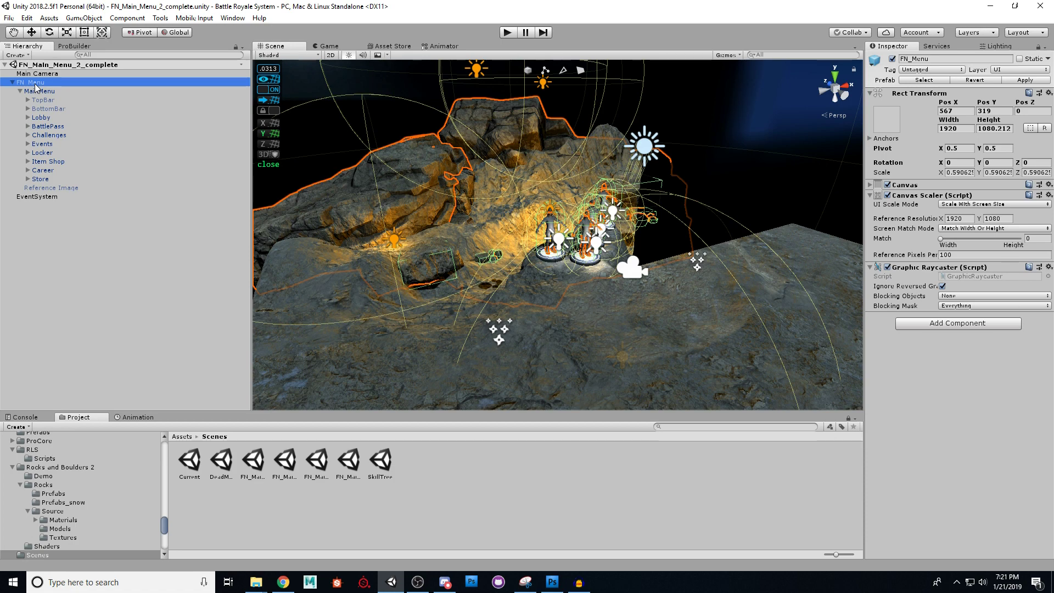
left_click(40, 91)
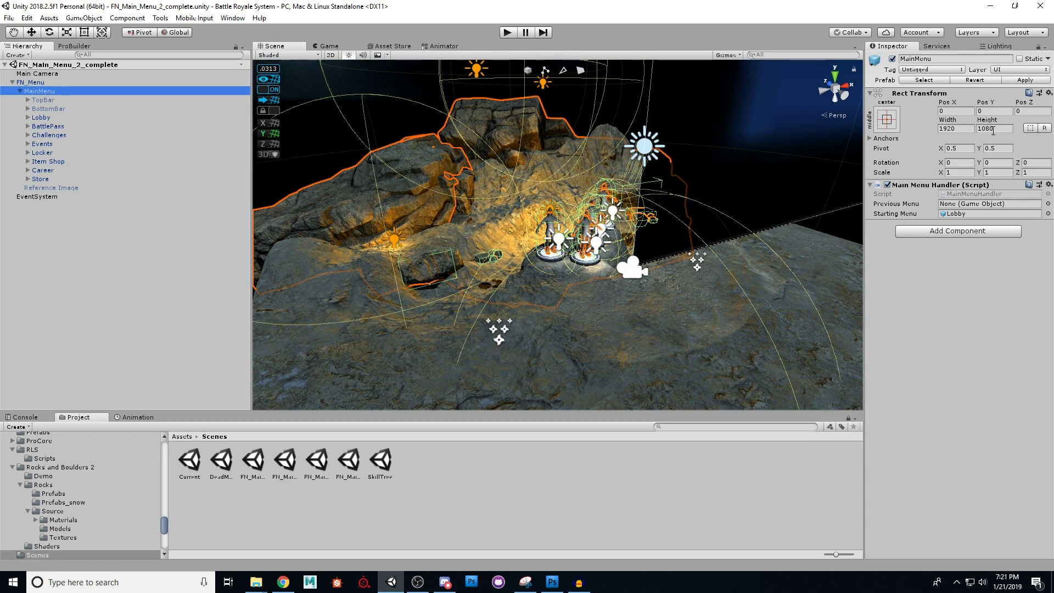
Check the menu in the Game view, and set the Scene view to 2D with the whole canvas framed
left_click(331, 47)
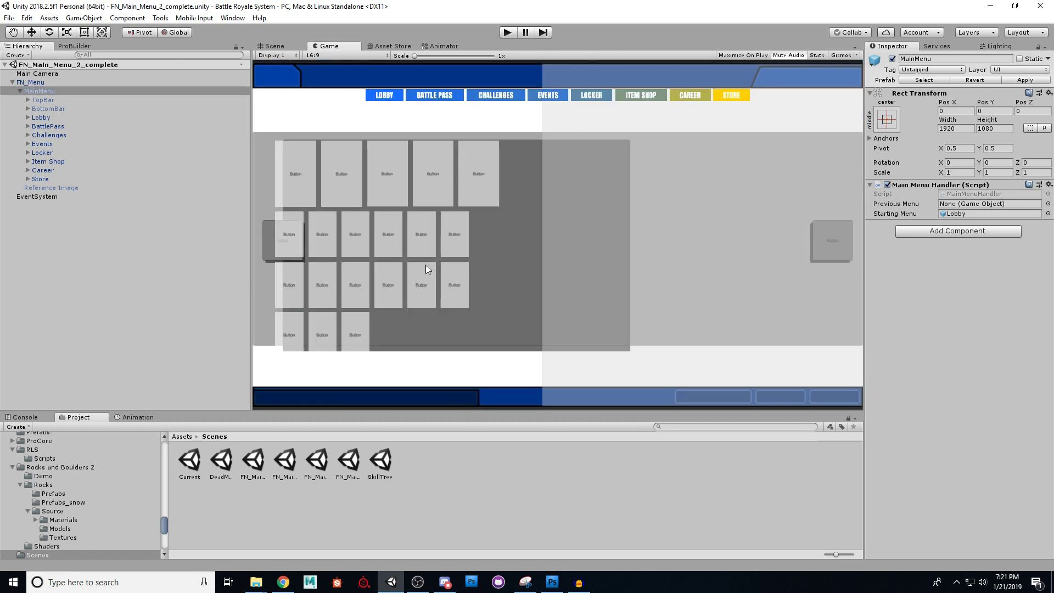
left_click(275, 47)
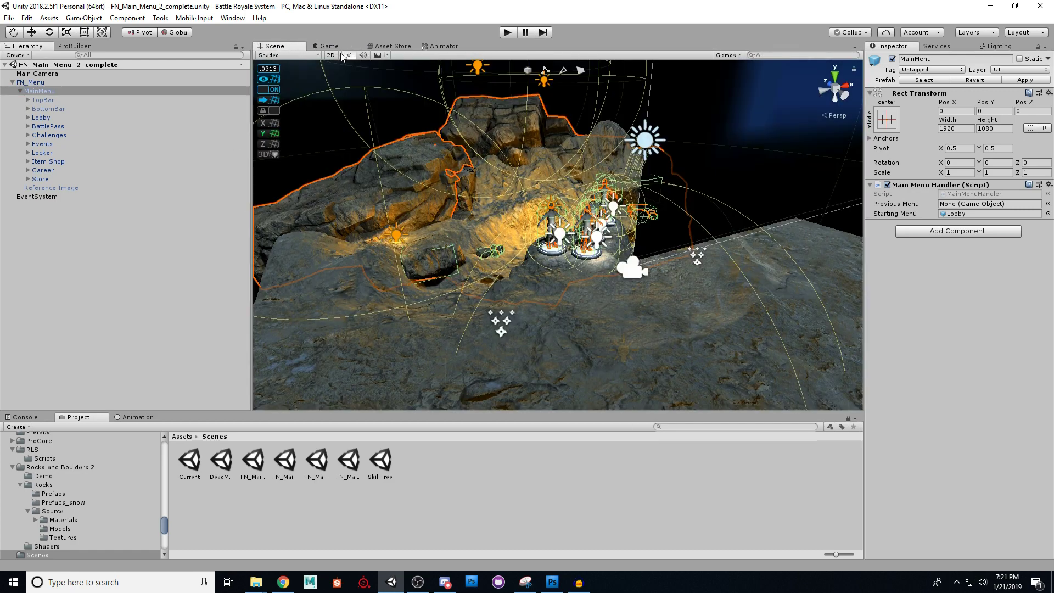
left_click(330, 55)
scroll(542, 187, "down", 10)
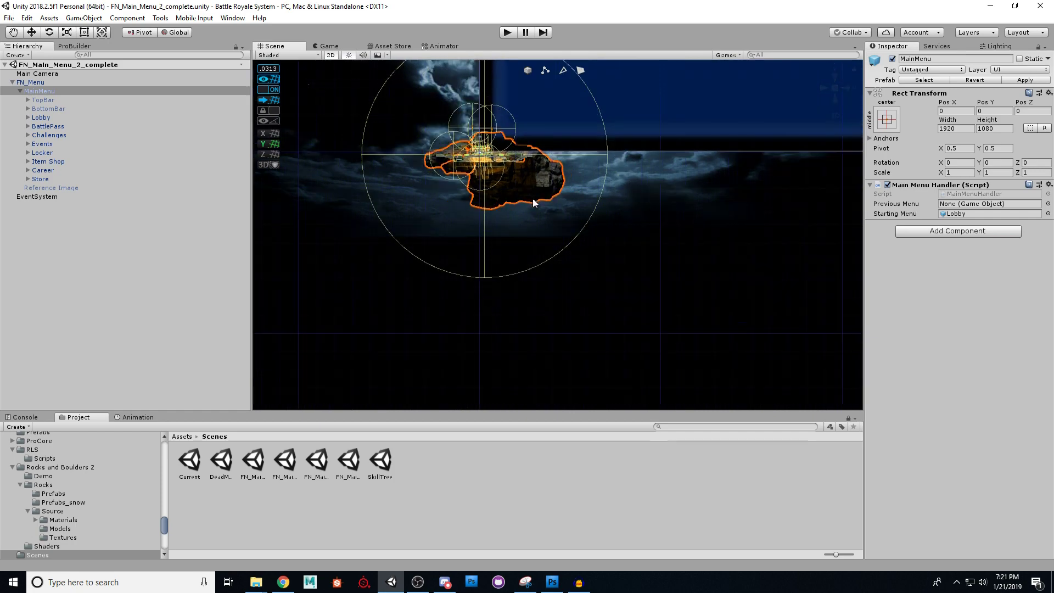
middle_click_drag(631, 147, 486, 246)
scroll(518, 231, "down", 3)
scroll(554, 221, "down", 3)
scroll(555, 221, "down", 5)
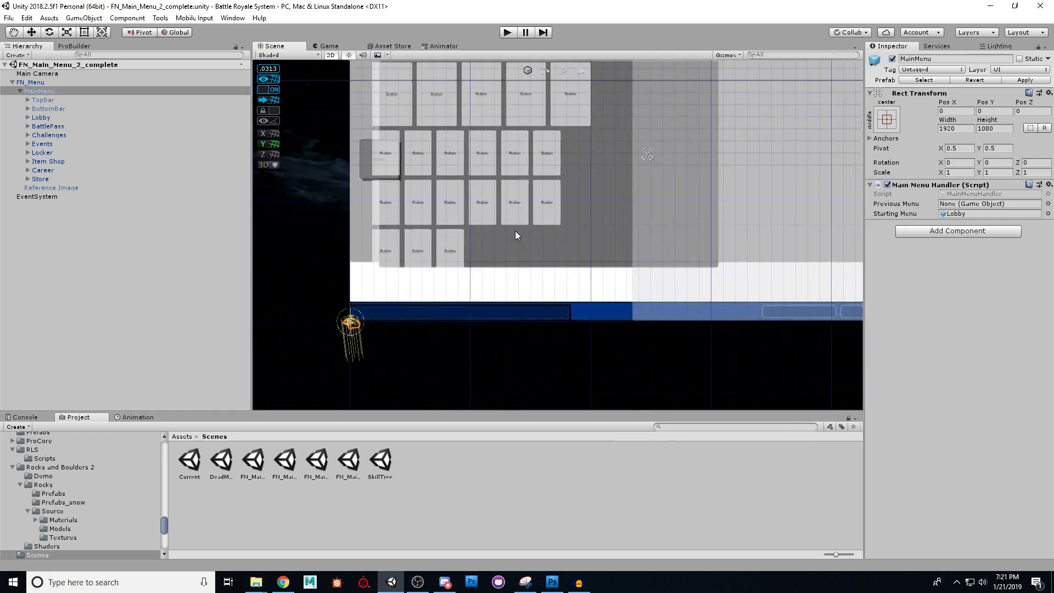
middle_click_drag(531, 221, 486, 262)
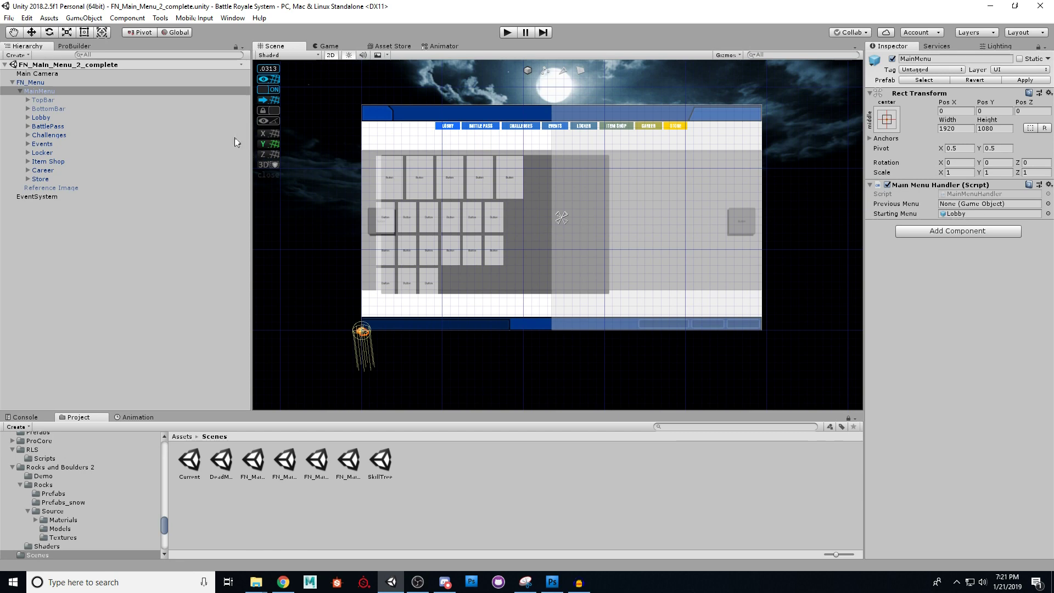
Examine the menu page objects from Lobby to Store together, the Lobby object alone, and their MainMenu parent
left_click(44, 117)
left_click(38, 179, "shift")
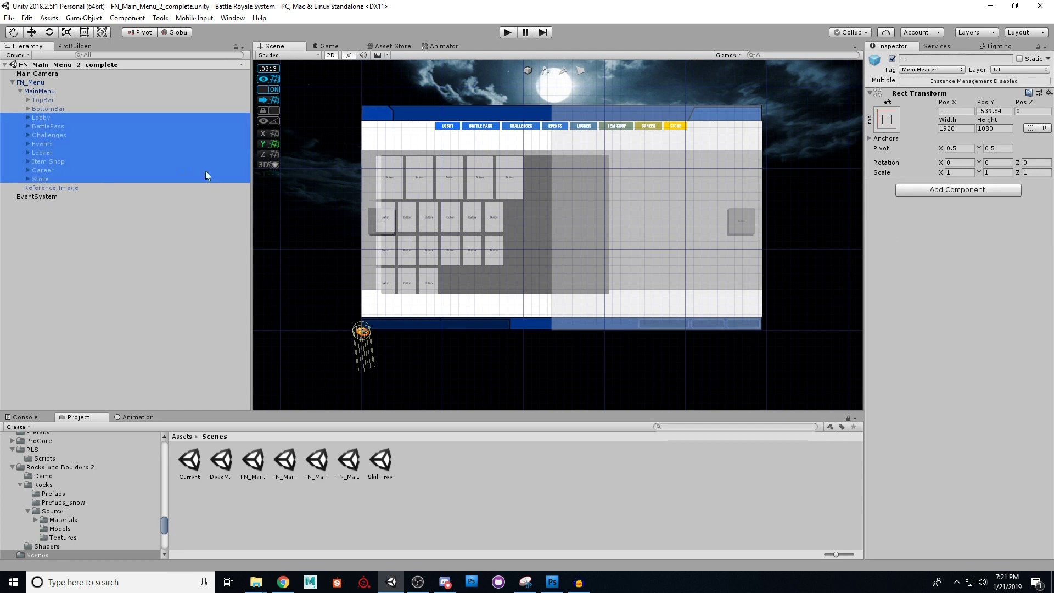
left_click(42, 118)
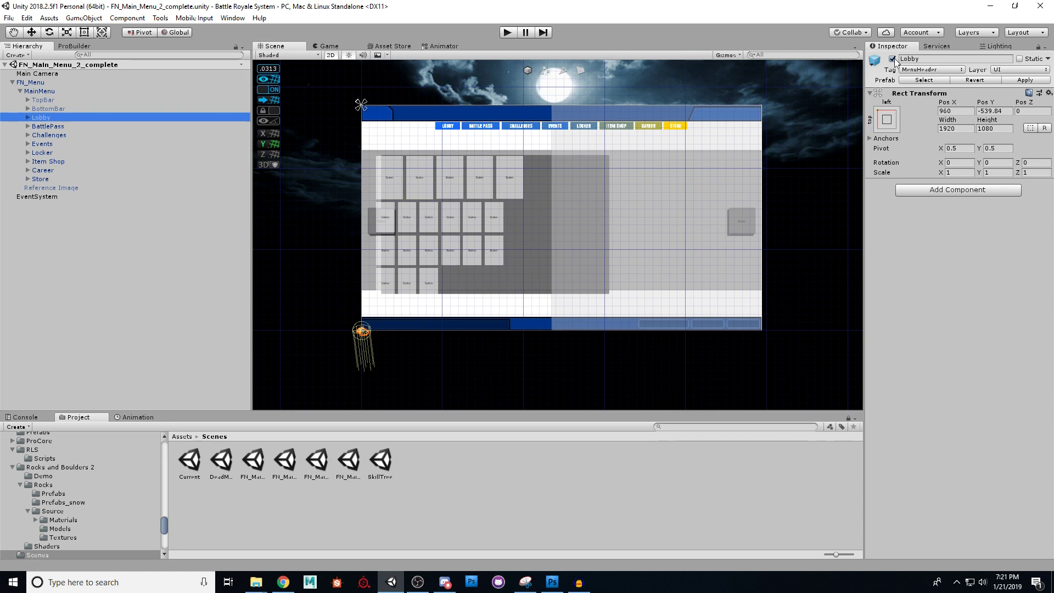
left_click(39, 92)
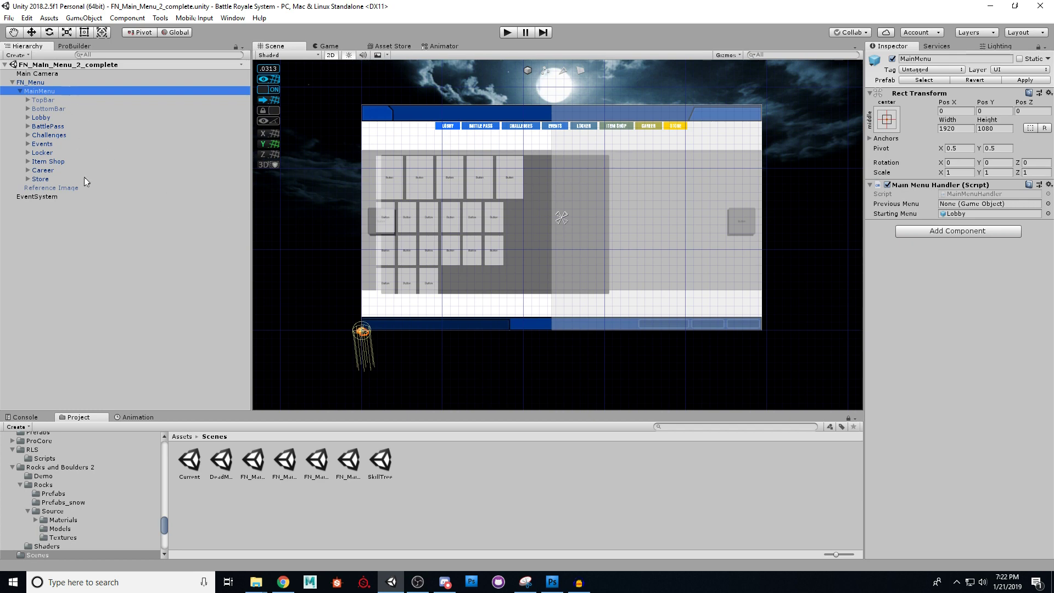
Expand Lobby and its TopMenu child, and select Lobby_btn with the Rect tool active
left_click(41, 118)
left_click(28, 117)
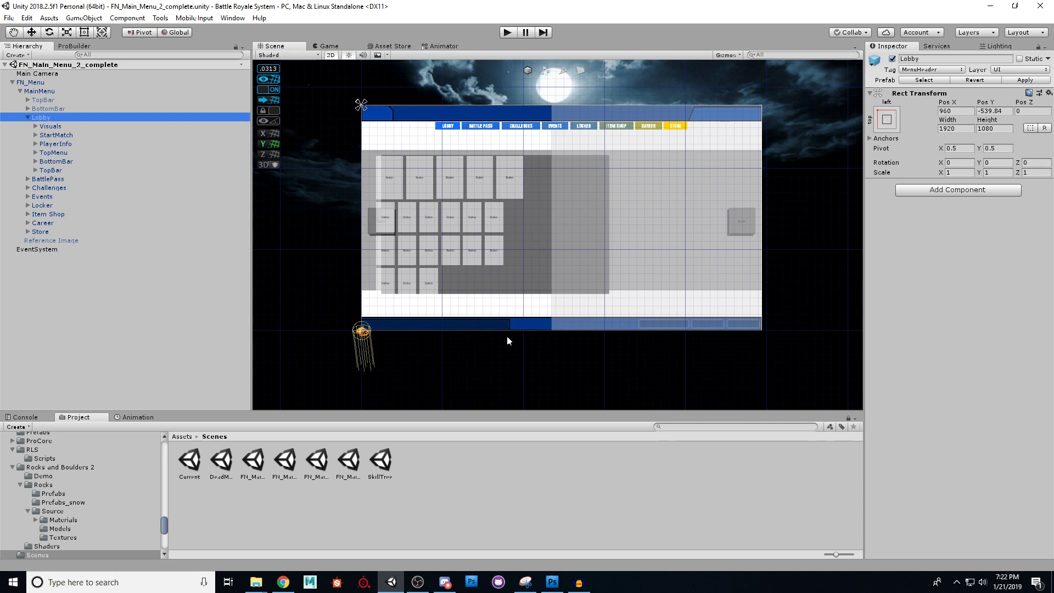
left_click(36, 153)
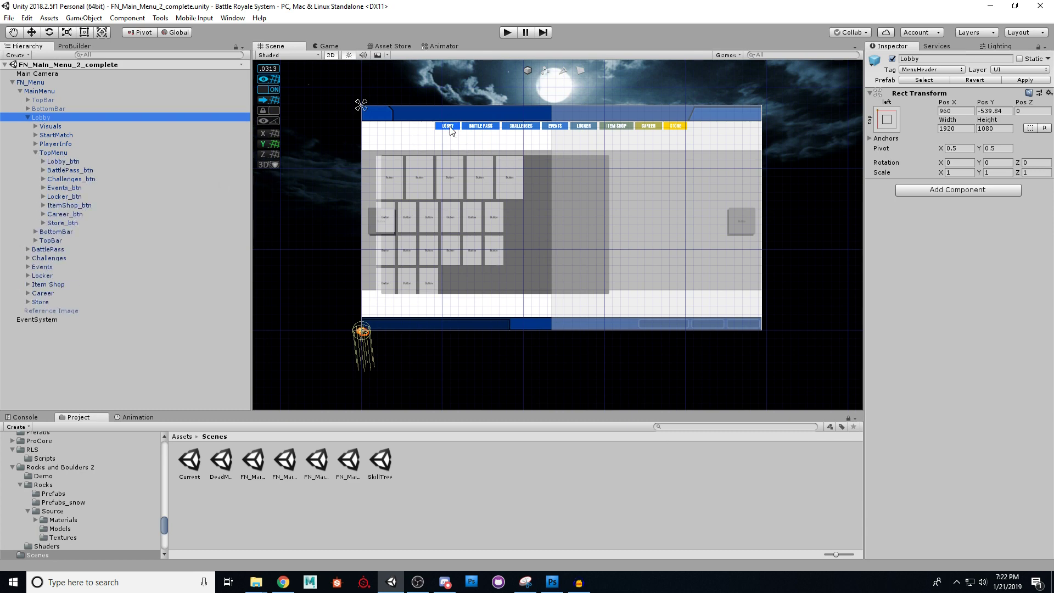
left_click(65, 161)
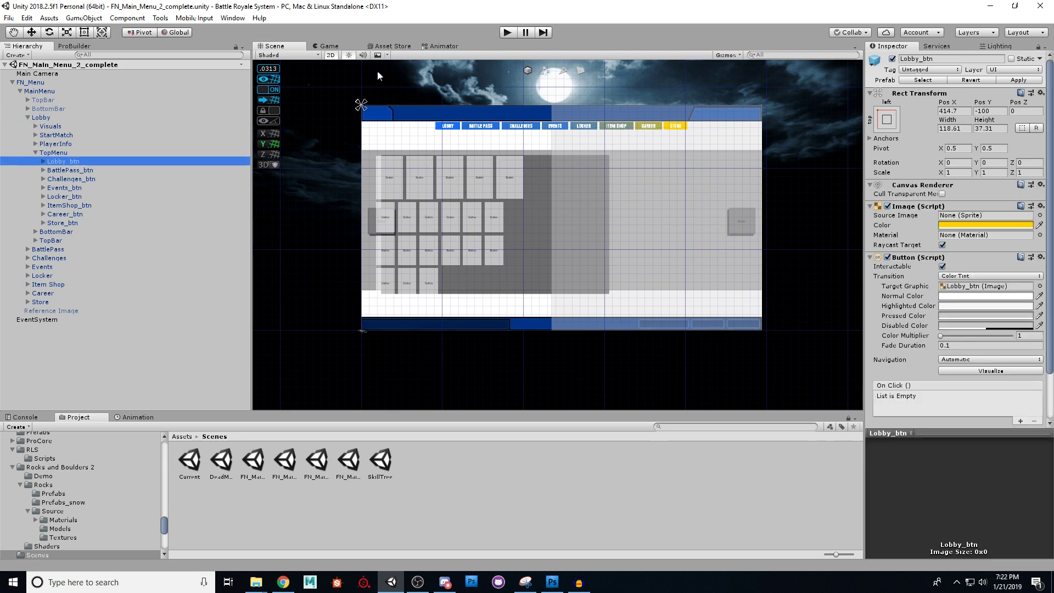
left_click(84, 32)
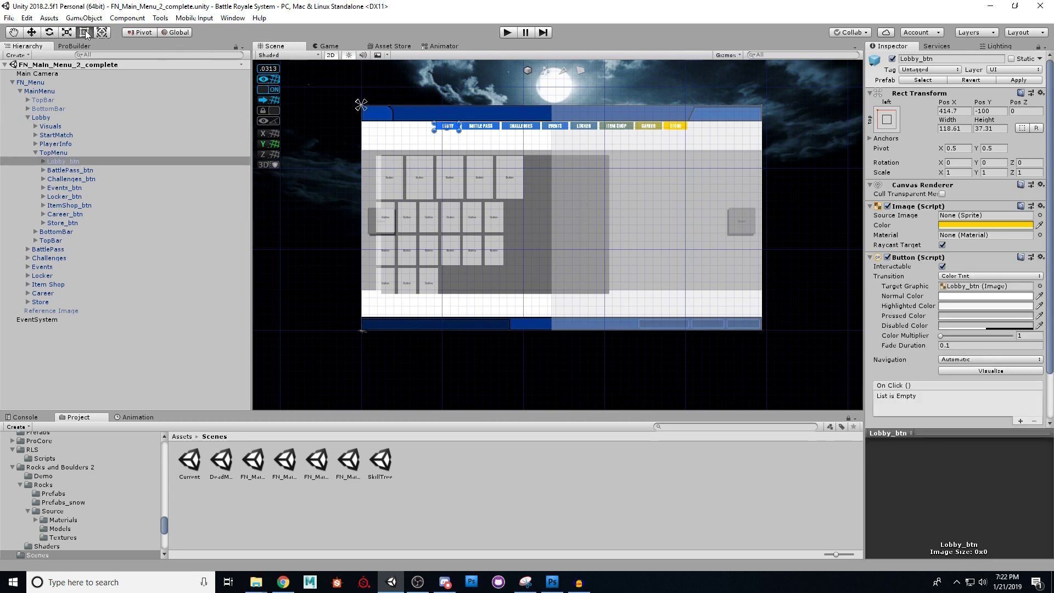
Inspect each TopMenu button from BattlePass_btn to Store_btn, finishing on Lobby_btn
left_click(60, 170)
left_click(62, 180)
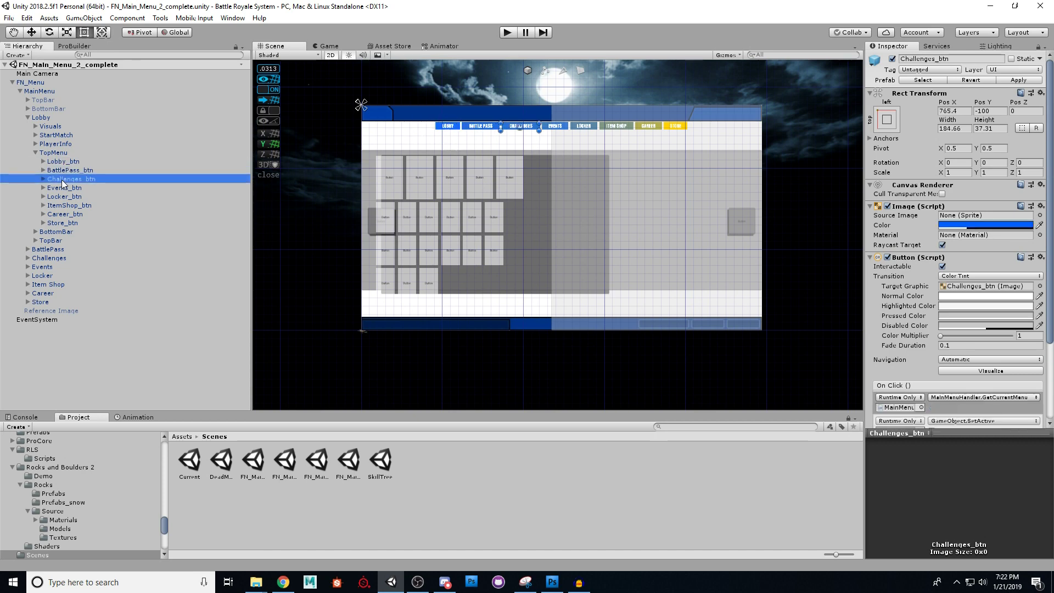
left_click(62, 189)
left_click(61, 197)
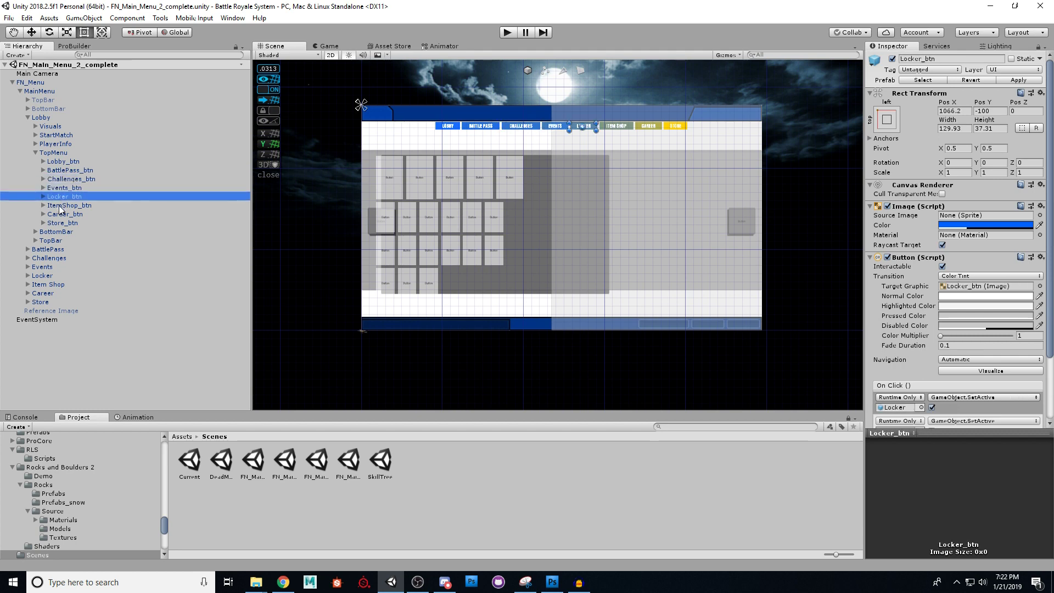
left_click(60, 206)
left_click(61, 215)
left_click(63, 223)
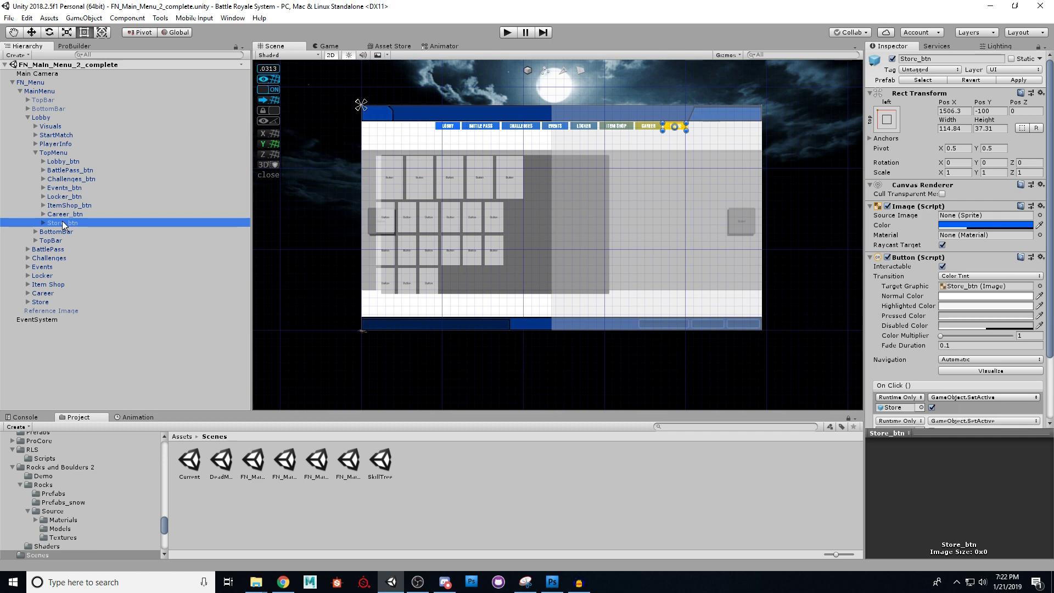
left_click(59, 161)
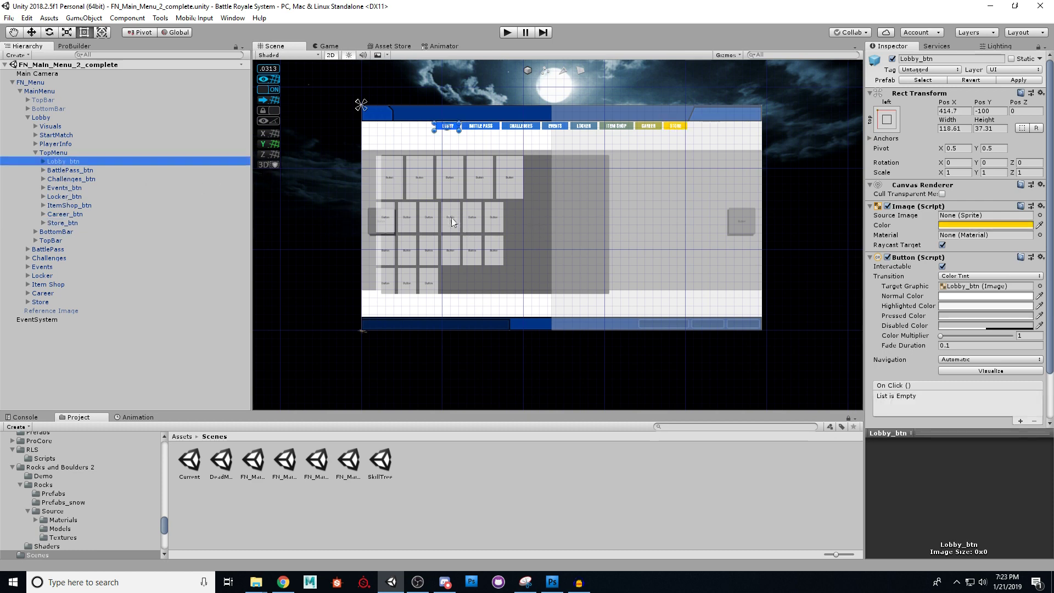
View the UI object types that can be created under TopMenu
right_click(54, 153)
mouse_move(119, 328)
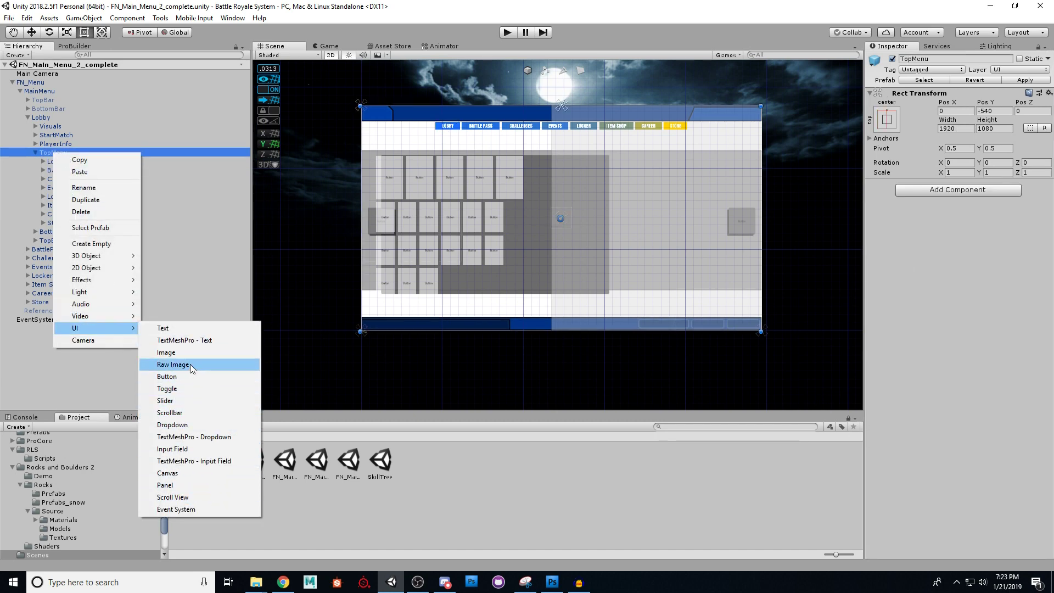
key("Escape")
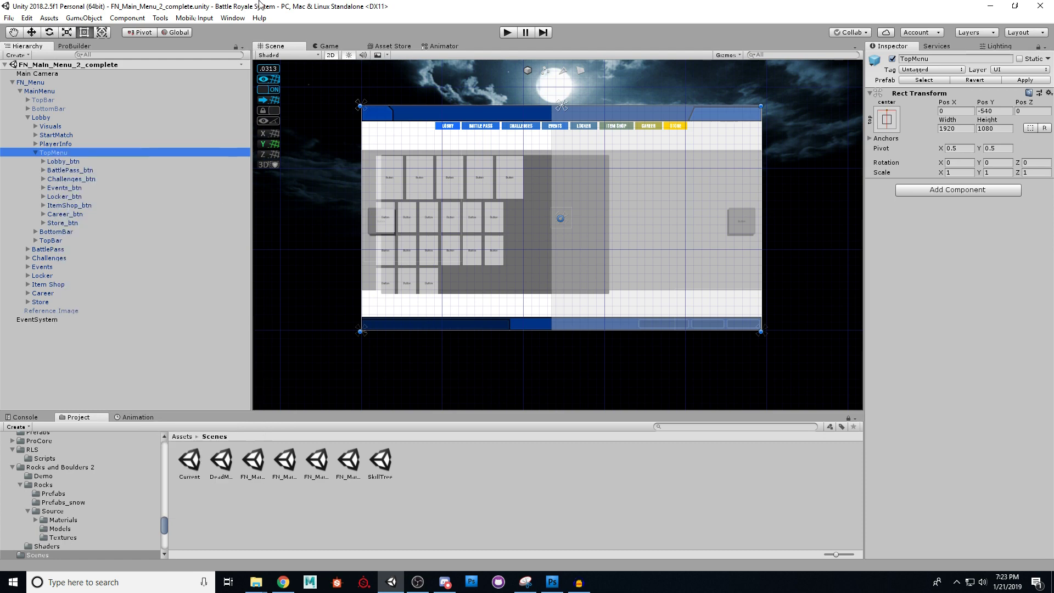
Examine Lobby_btn among the top navigation buttons and review its Image and Button component settings
left_click(70, 161)
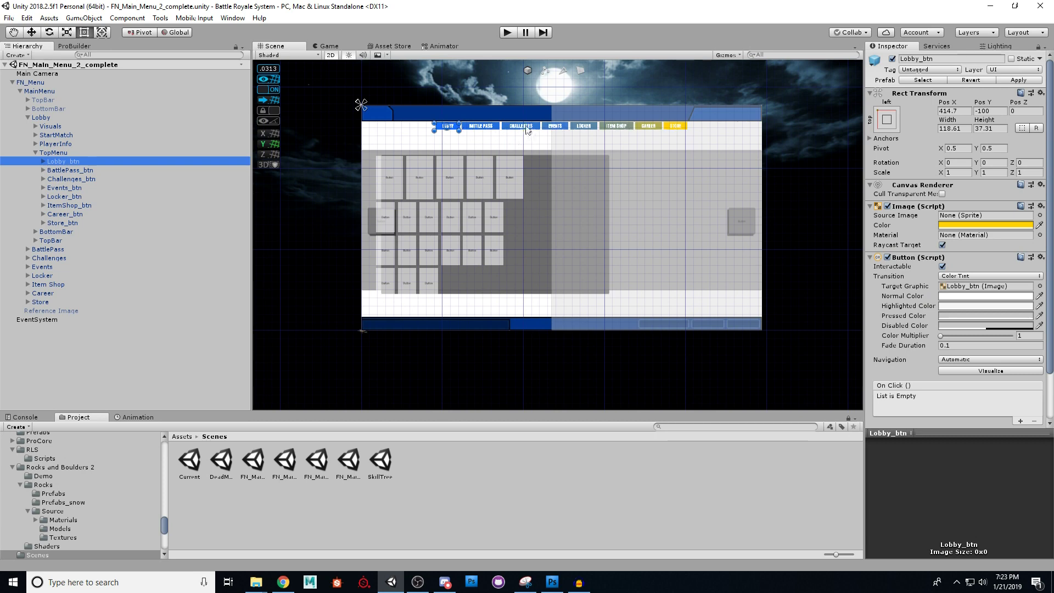
scroll(524, 124, "up", 3)
scroll(528, 129, "up", 4)
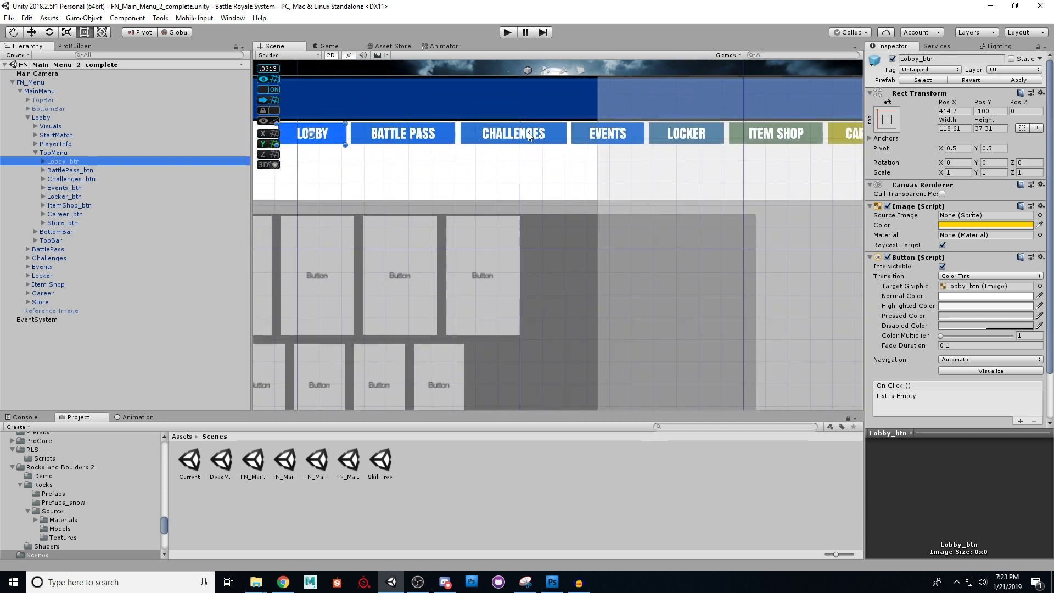
scroll(529, 133, "down", 1)
scroll(528, 134, "down", 5)
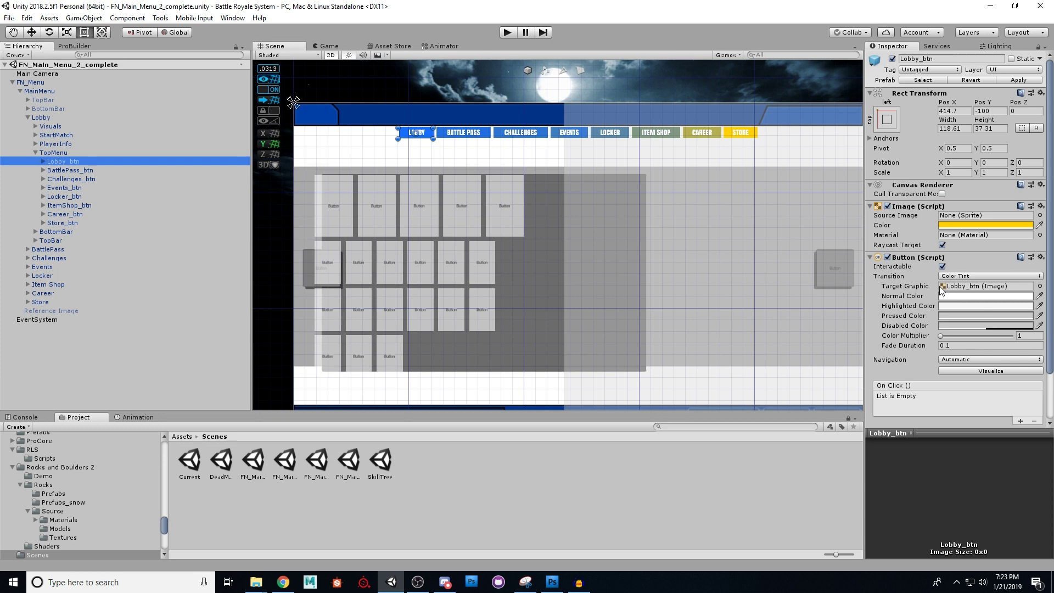
scroll(925, 375, "down", 2)
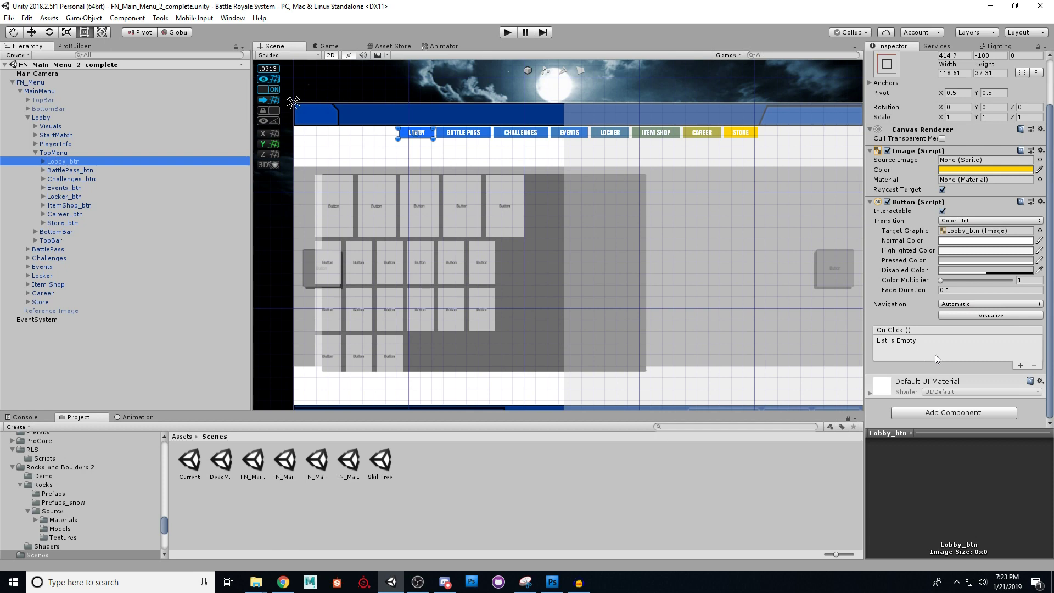
Compare the Lobby object, Lobby_btn and BattlePass_btn, reviewing the On Click events of both buttons
left_click(40, 118)
left_click(62, 161)
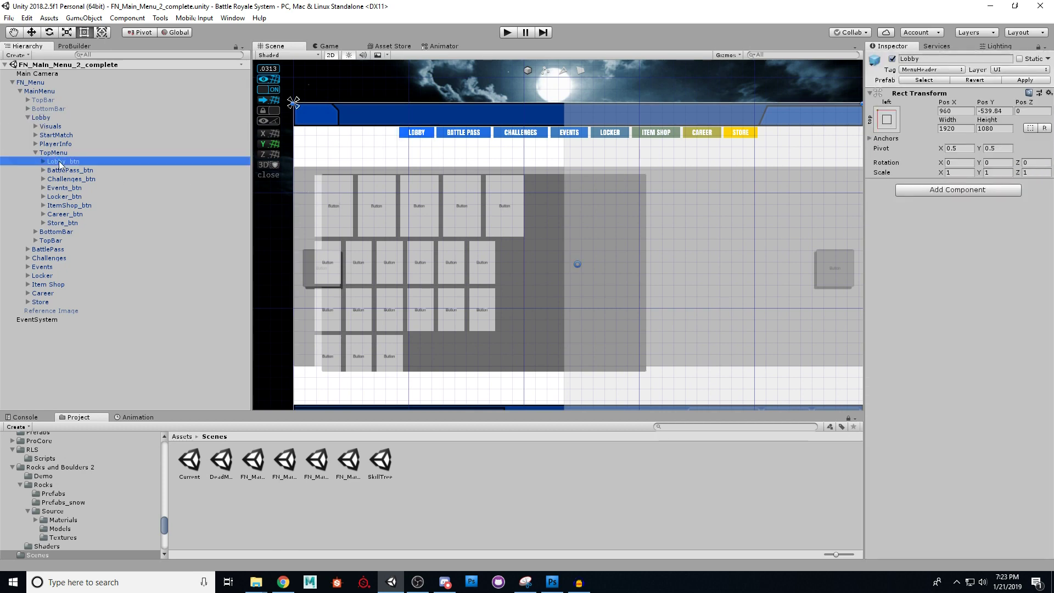
scroll(938, 423, "down", 1)
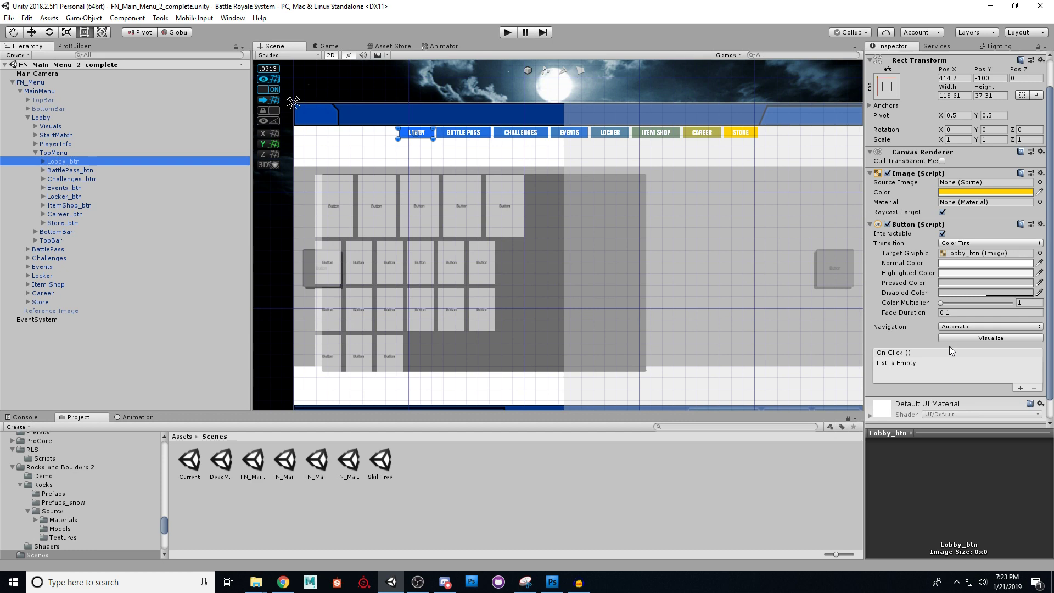
left_click(56, 171)
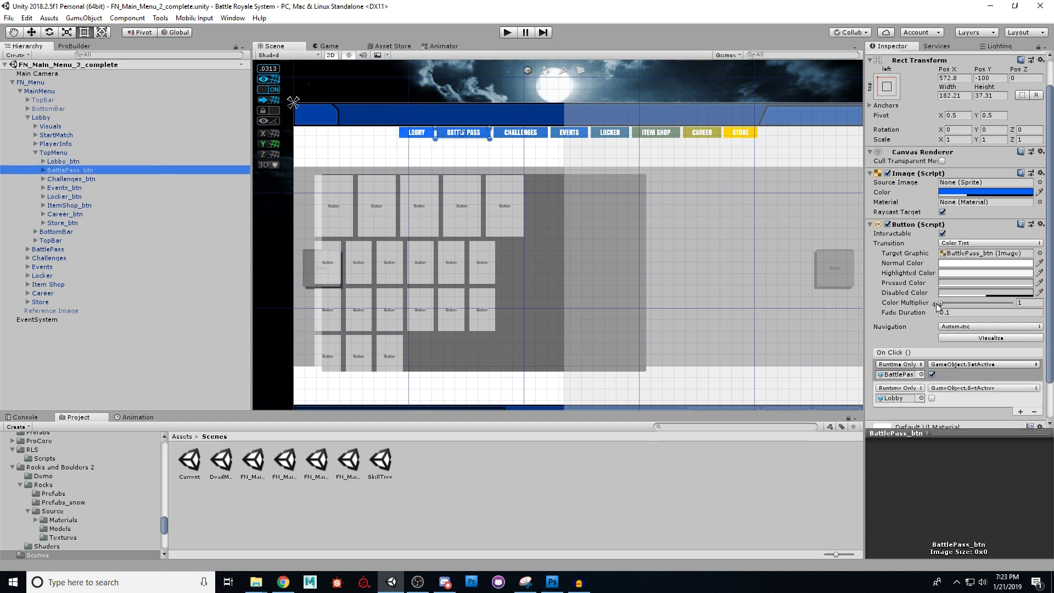
scroll(936, 318, "down", 2)
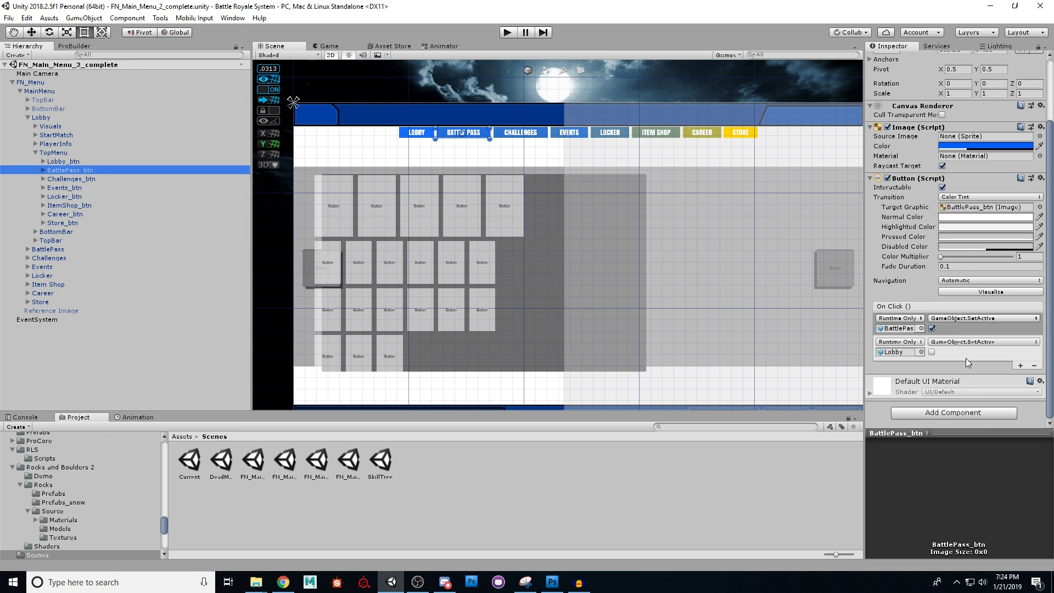
scroll(940, 341, "up", 3)
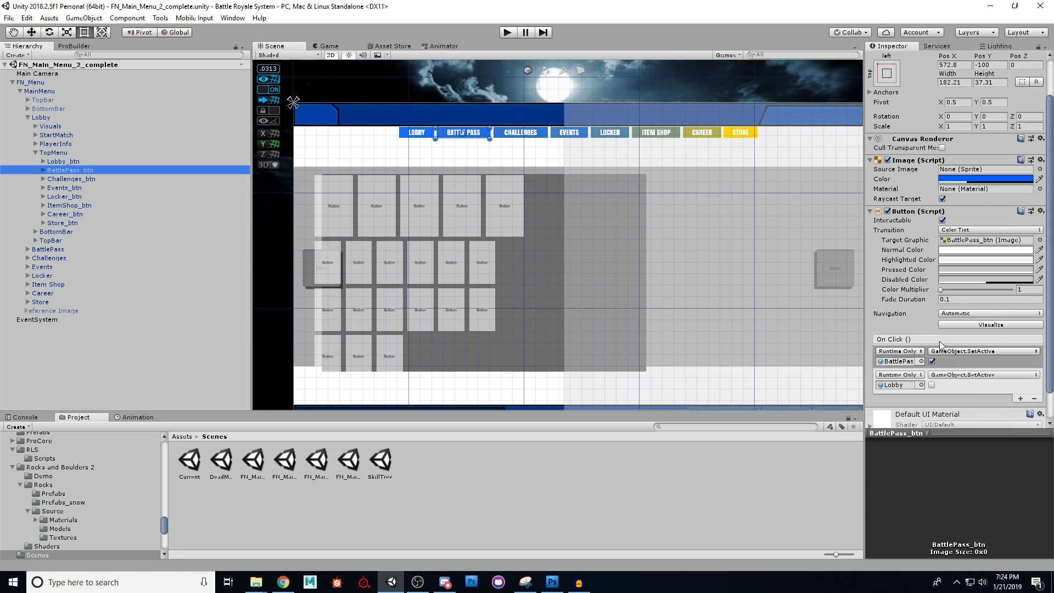
scroll(954, 352, "down", 3)
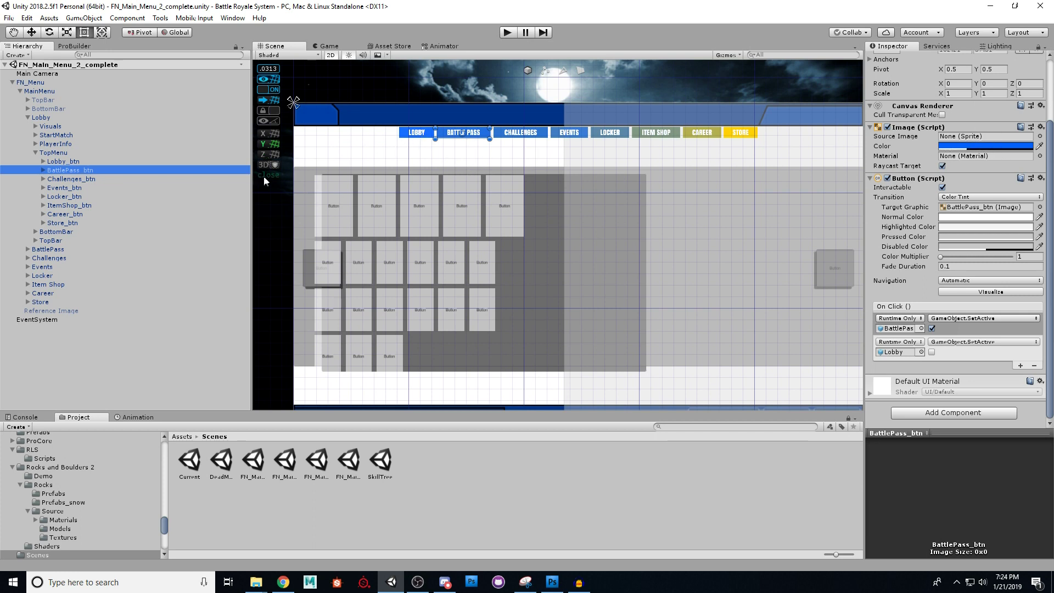
Compare the Image colors of Lobby_btn and BattlePass_btn, viewing the latter's RGB and alpha values in the color picker
left_click(88, 161)
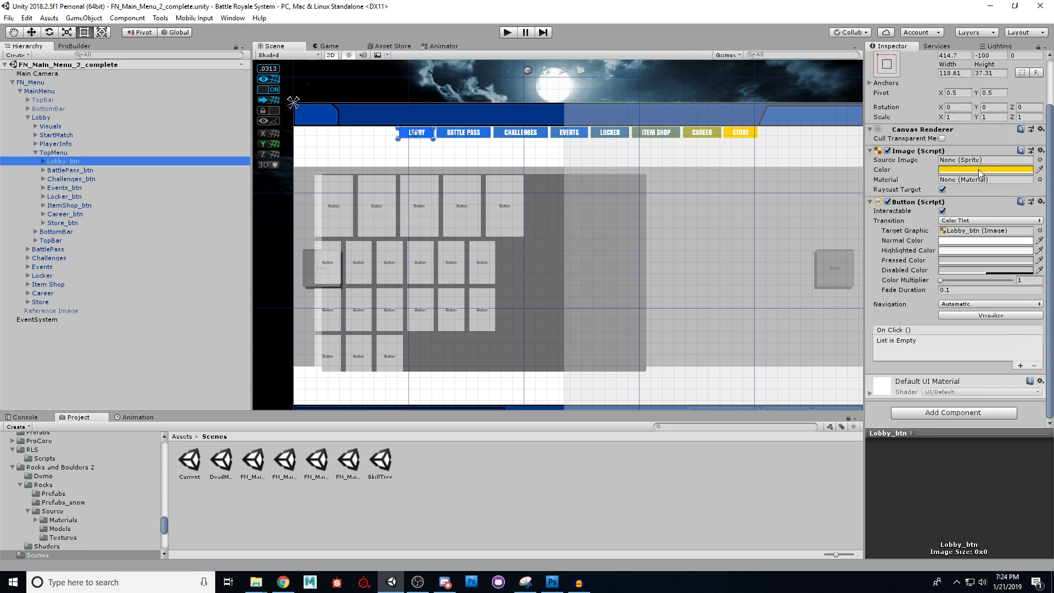
left_click(70, 170)
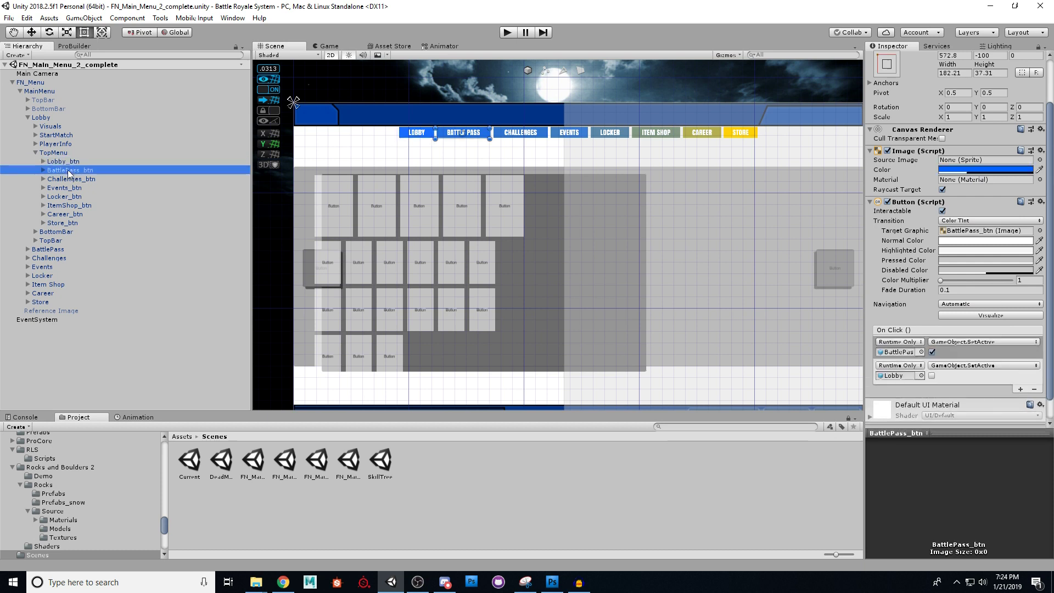
left_click(993, 169)
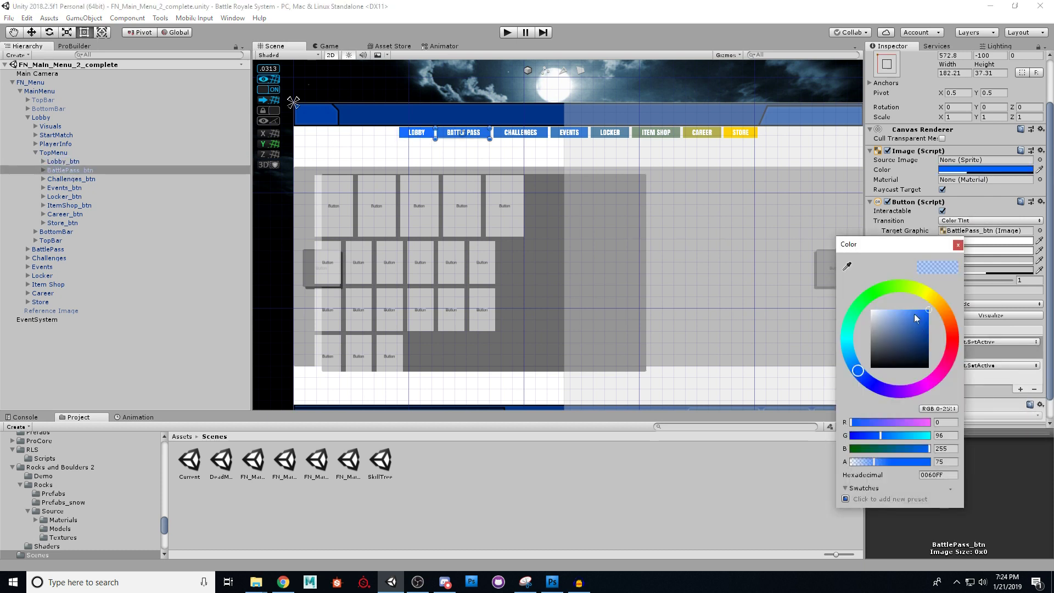
left_click(958, 244)
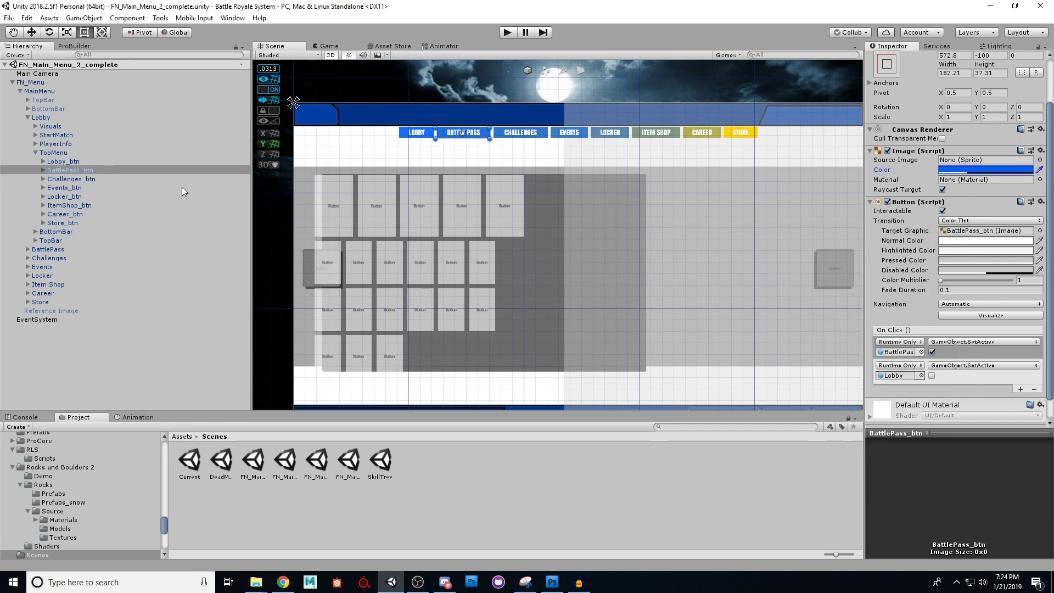
Check the On Click lists of Lobby_btn and BattlePass_btn against each other, ending on Lobby_btn
left_click(65, 162)
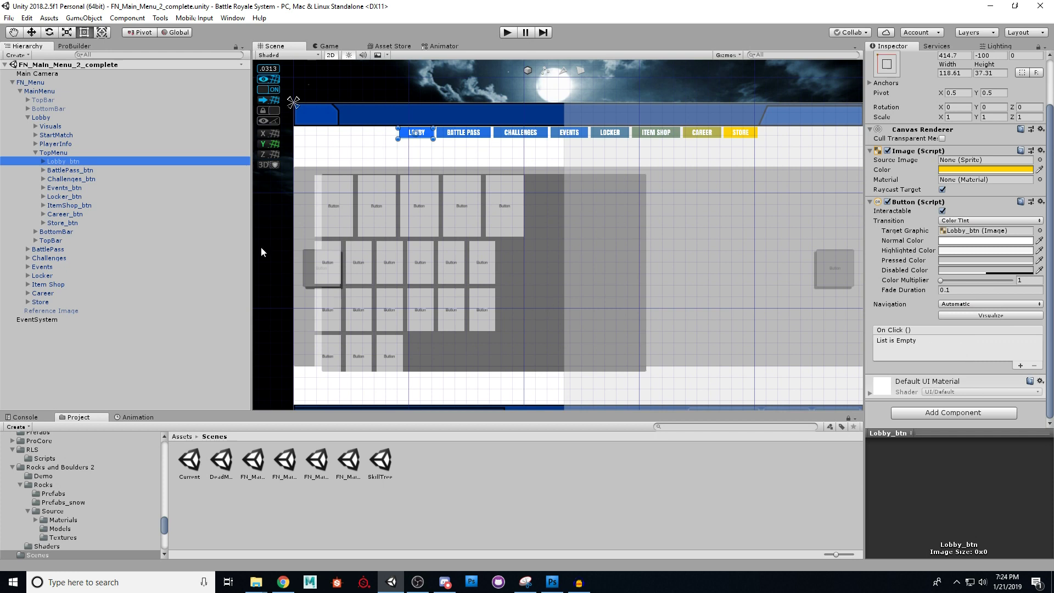
left_click(71, 170)
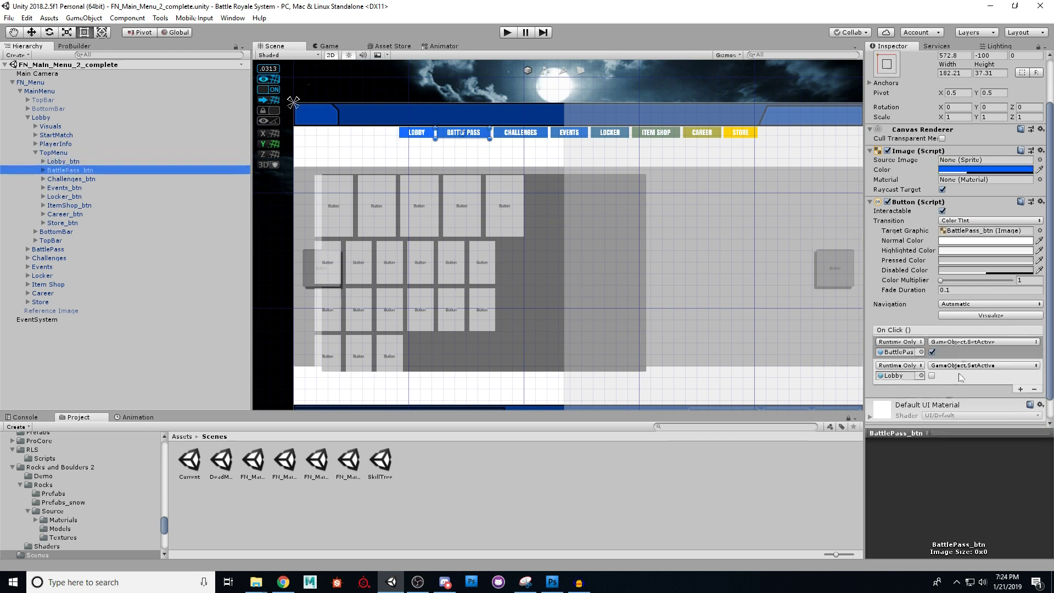
left_click(65, 161)
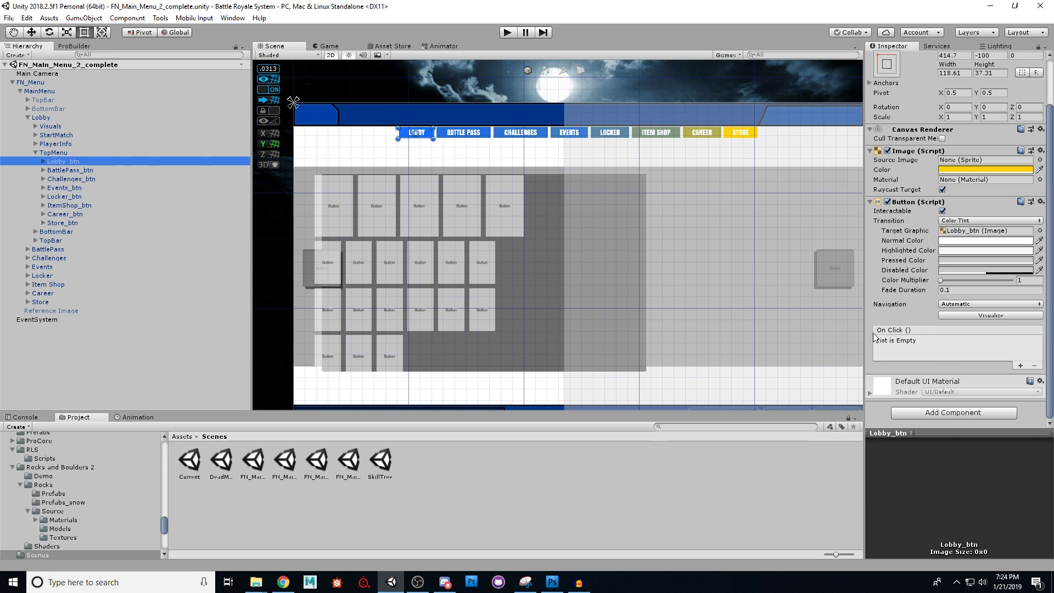
Add an On Click event to Lobby_btn that calls GameObject.SetActive on the Lobby object with the value unchecked
left_click(1020, 366)
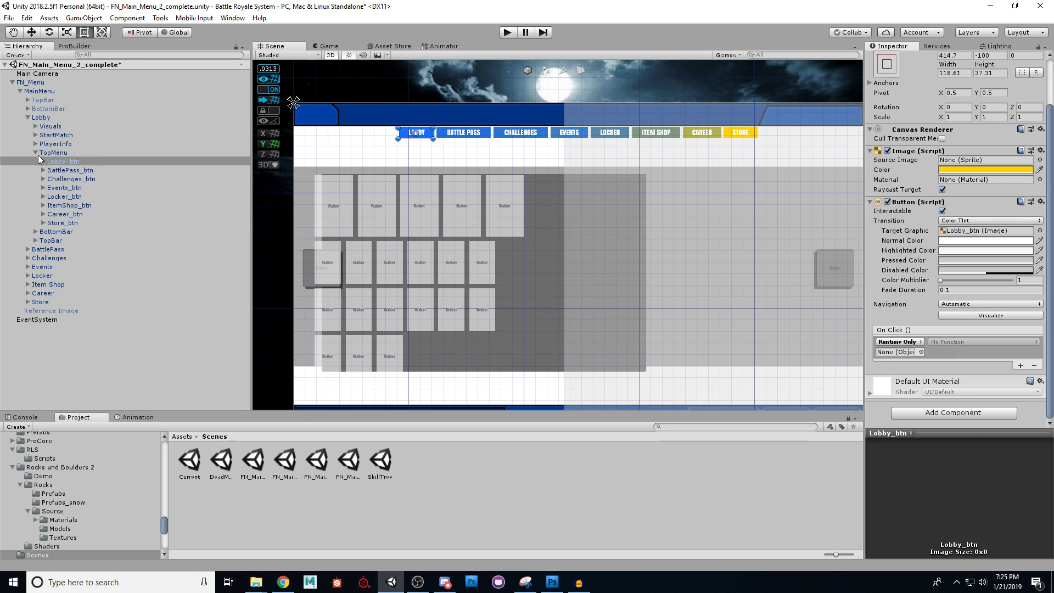
left_click_drag(46, 125, 905, 353)
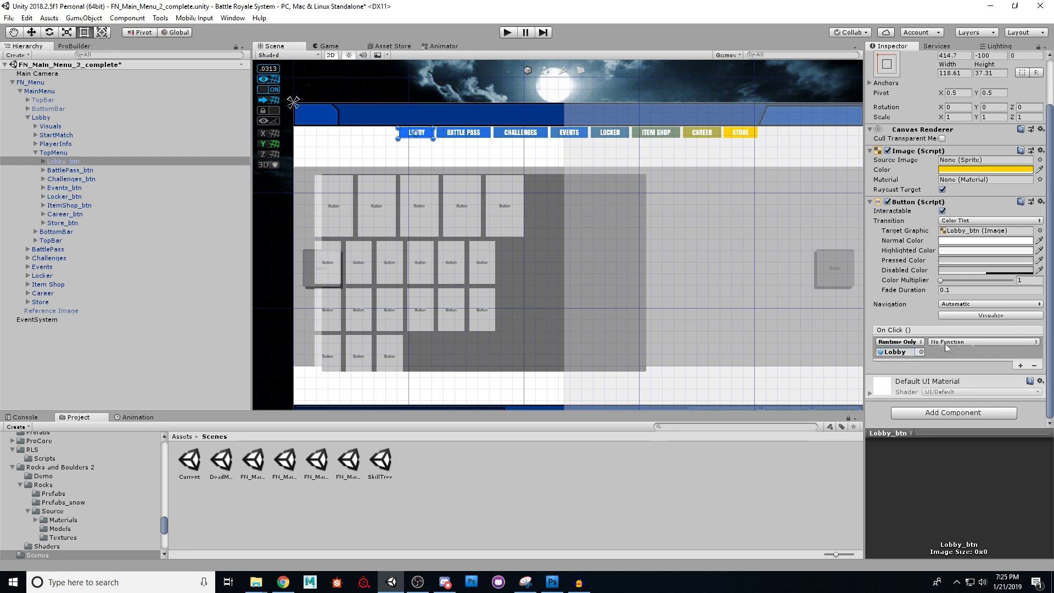
left_click(959, 342)
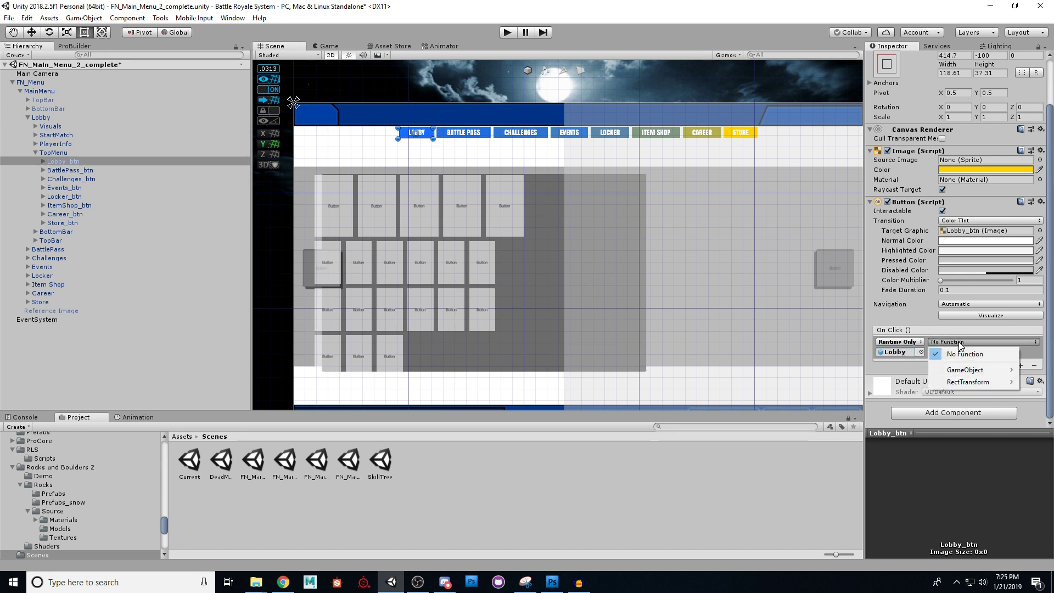
mouse_move(953, 377)
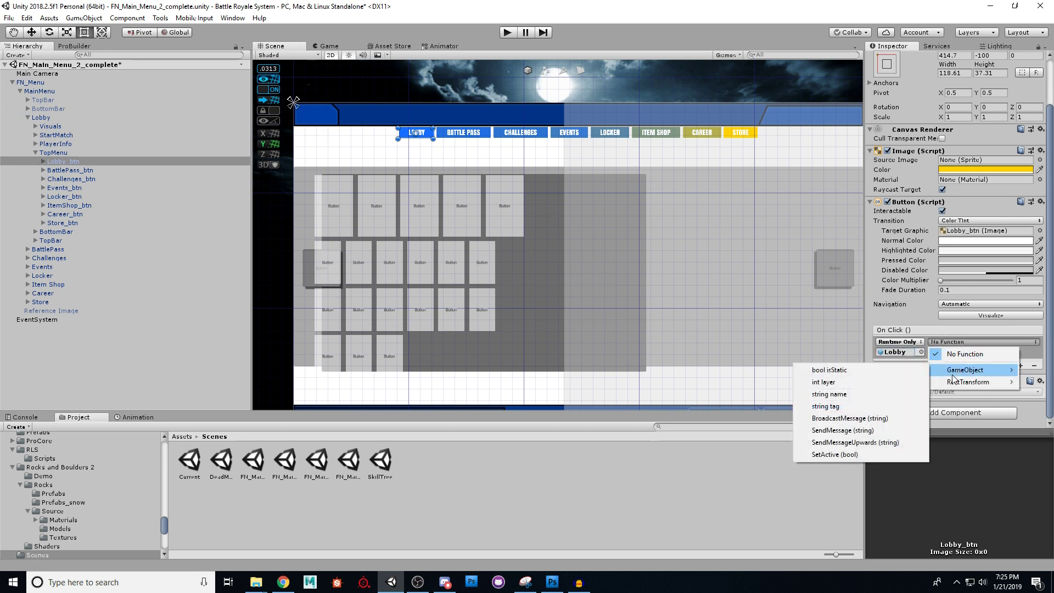
left_click(826, 456)
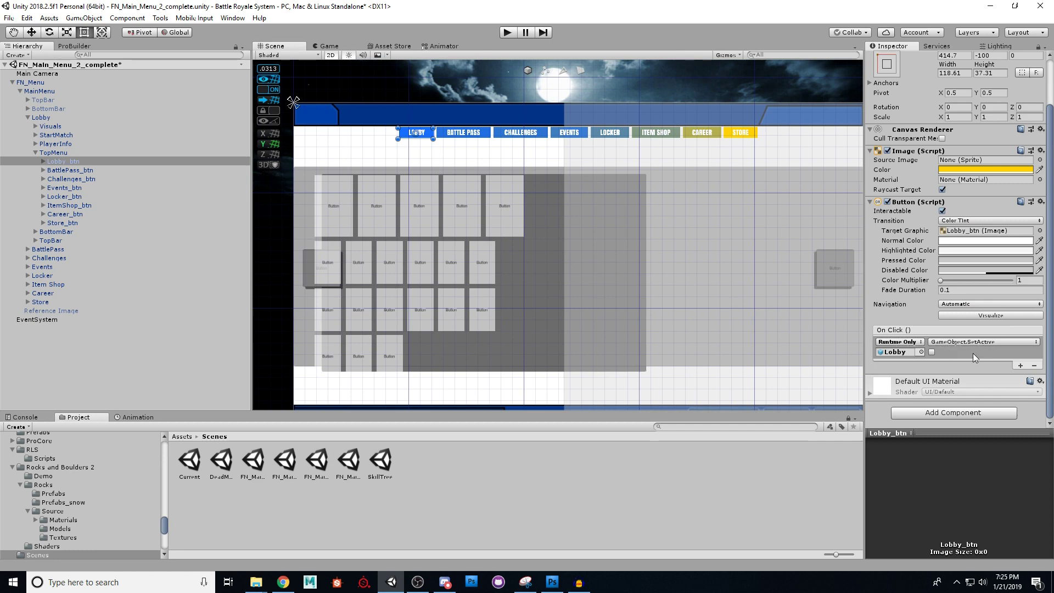
scroll(973, 351, "up", 3)
scroll(971, 348, "down", 2)
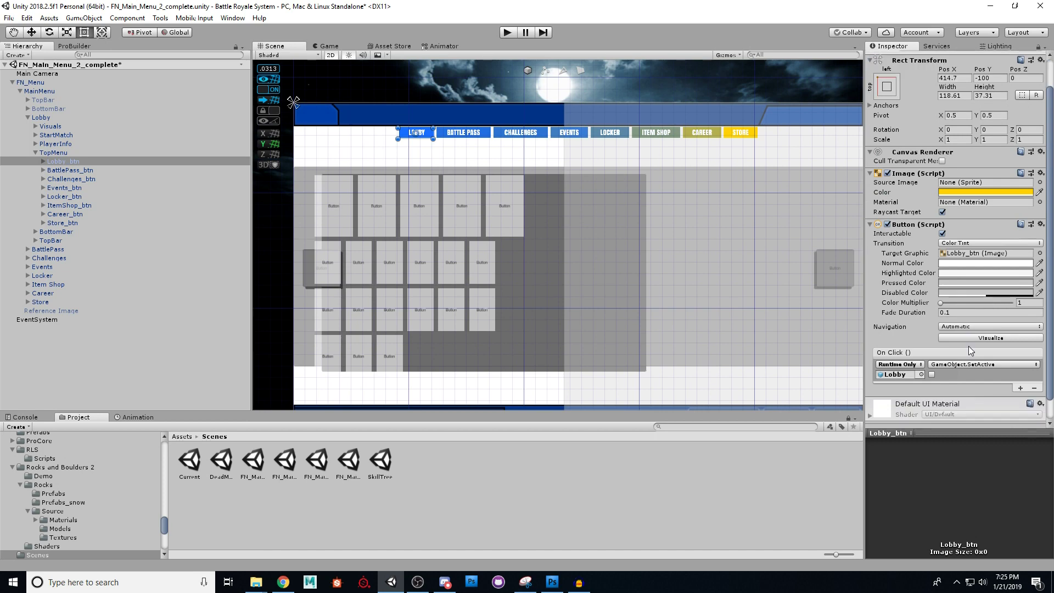
Deactivate the Lobby object and activate it again to demonstrate what SetActive controls
left_click(41, 117)
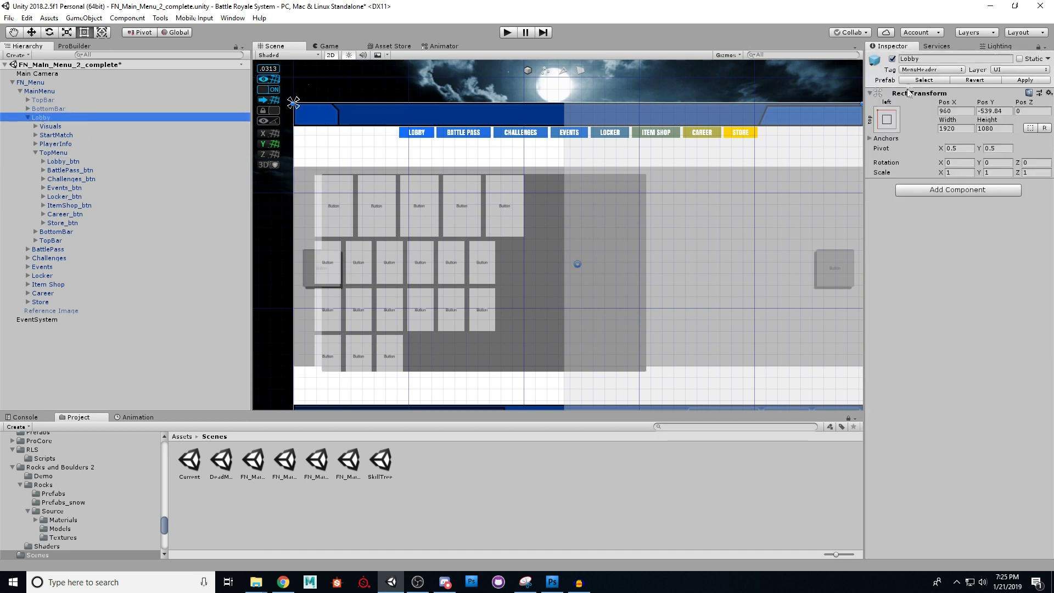
left_click(893, 58)
left_click(892, 58)
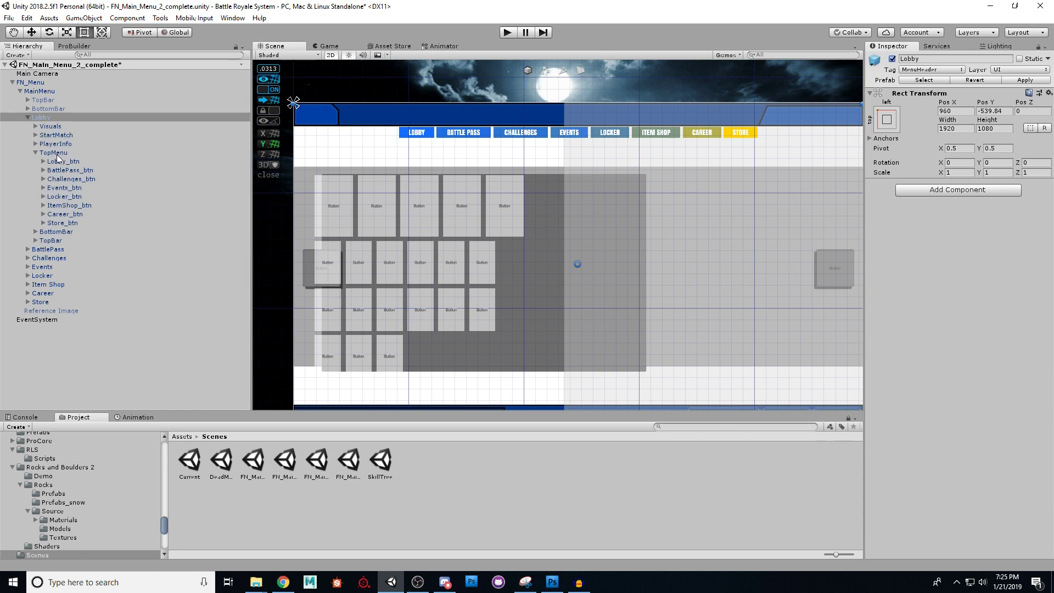
Add a second On Click event to Lobby_btn that calls GameObject.SetActive on the Lobby object with the value checked
left_click(59, 161)
scroll(911, 359, "down", 3)
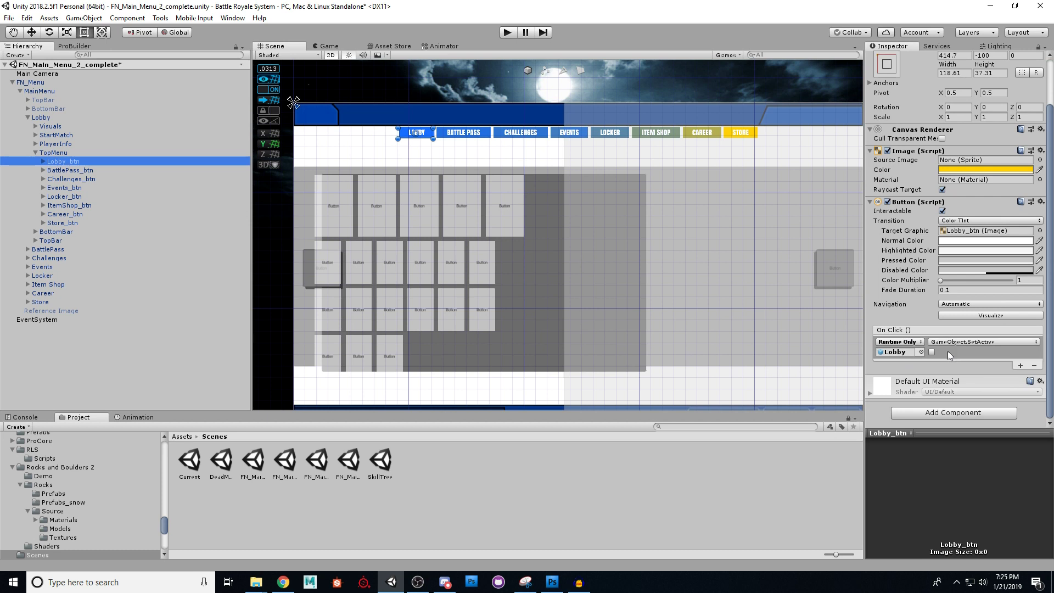
left_click(1020, 366)
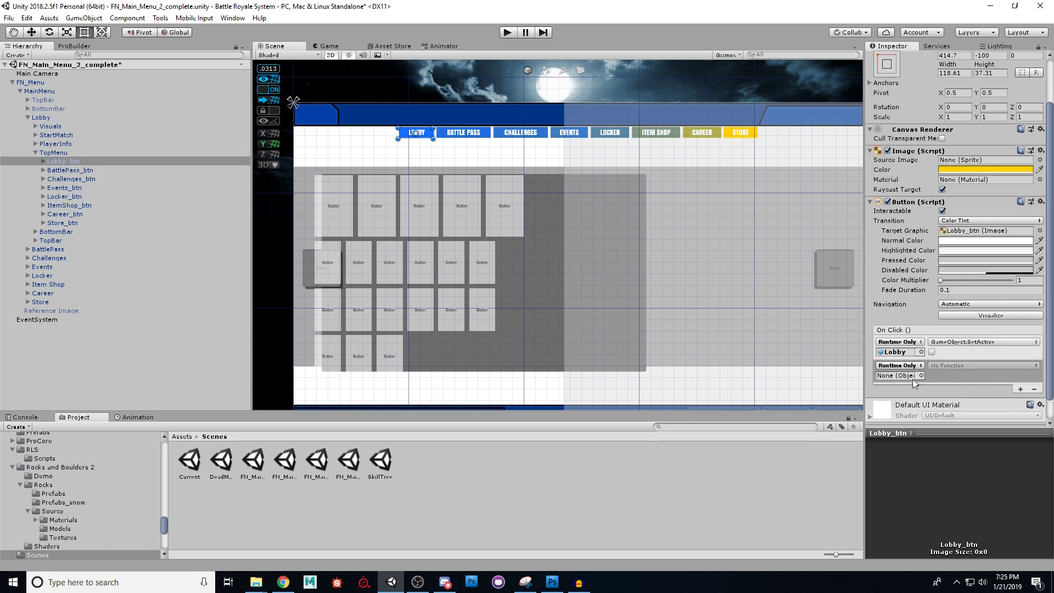
left_click_drag(41, 117, 896, 375)
left_click(948, 364)
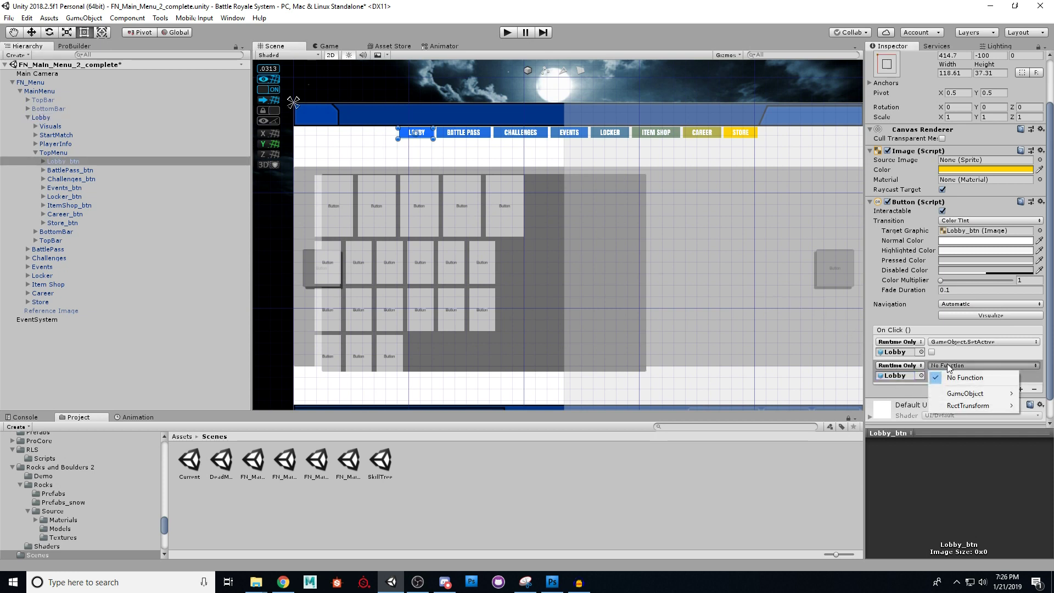
mouse_move(981, 393)
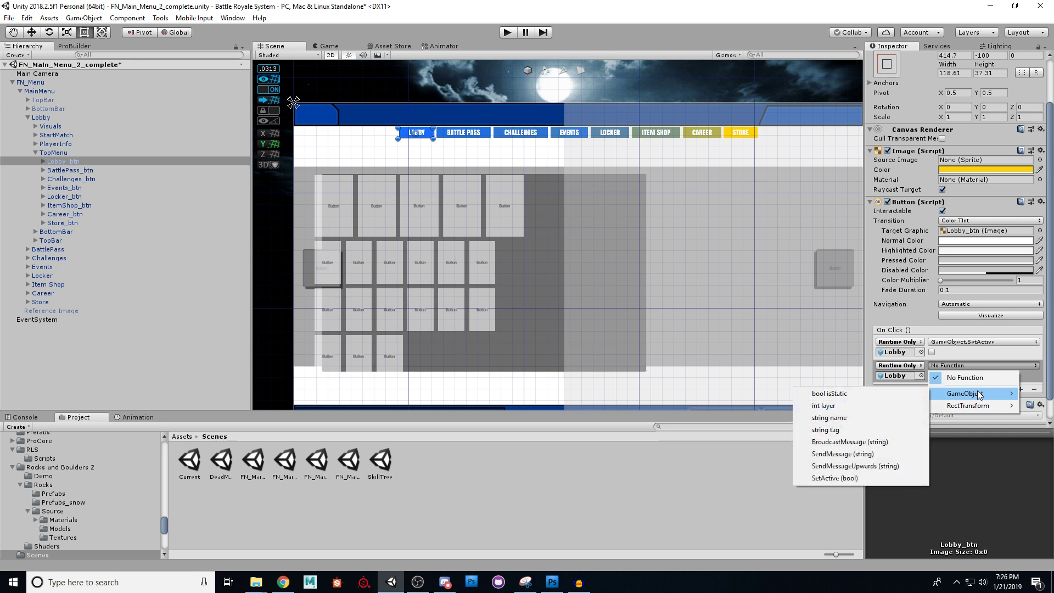
left_click(834, 478)
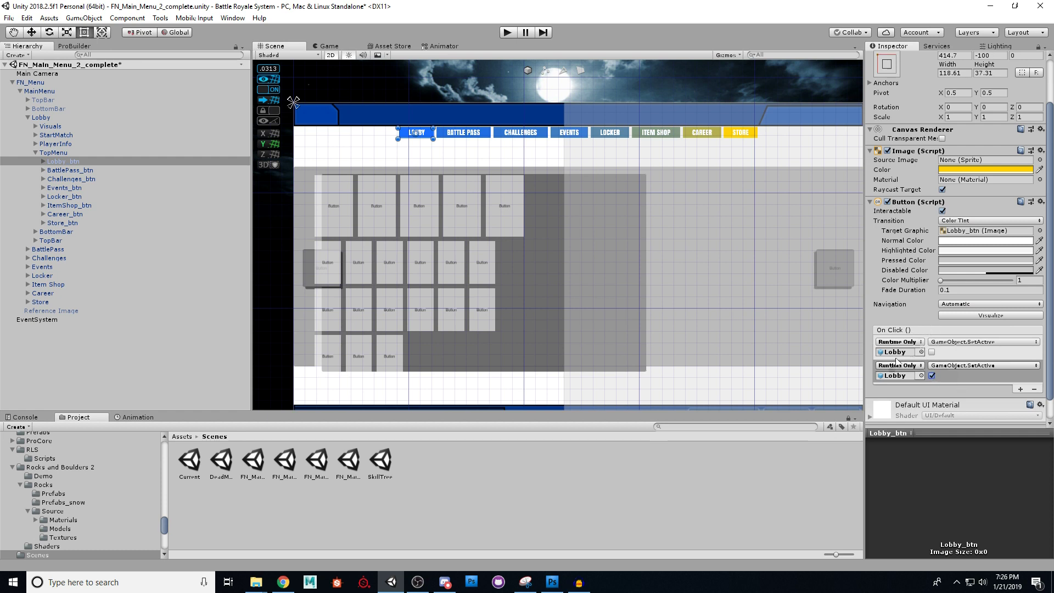
Remove both On Click events from Lobby_btn
left_click(1035, 389)
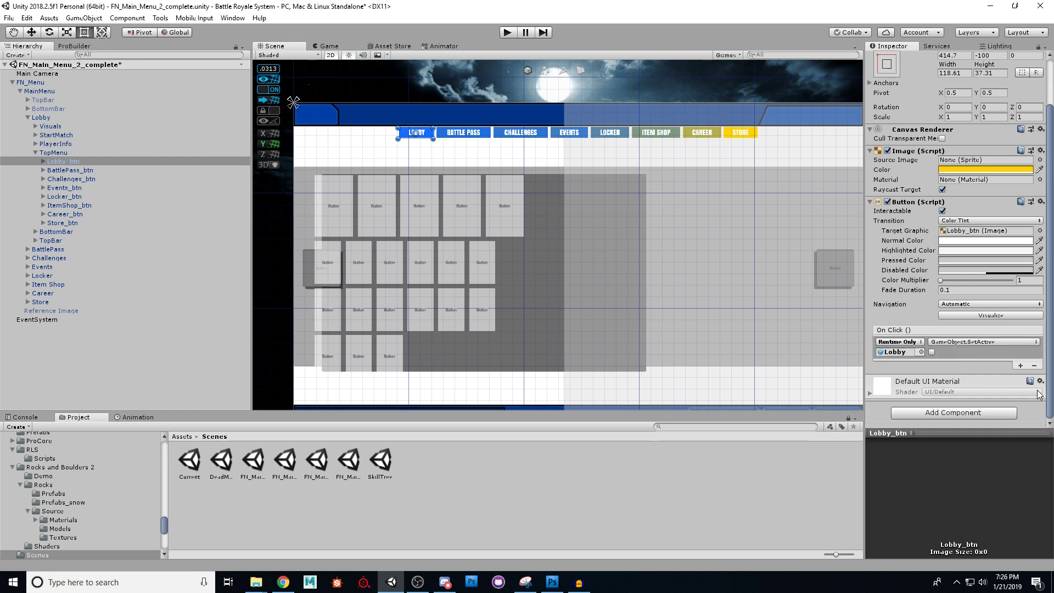
left_click(1035, 365)
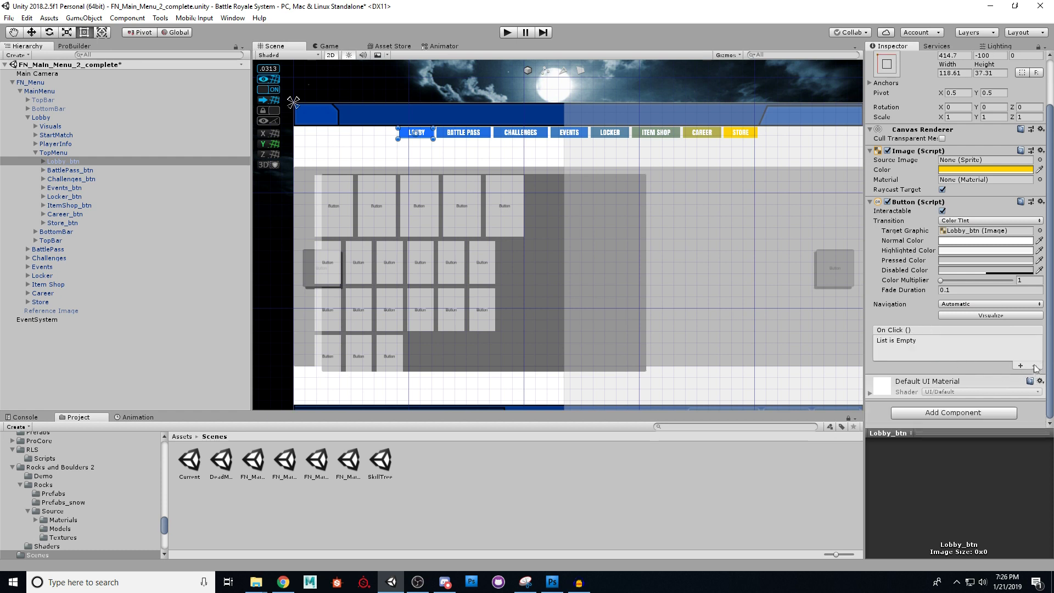
Review BattlePass_btn's On Click events alongside the Lobby object that one of them targets
left_click(79, 172)
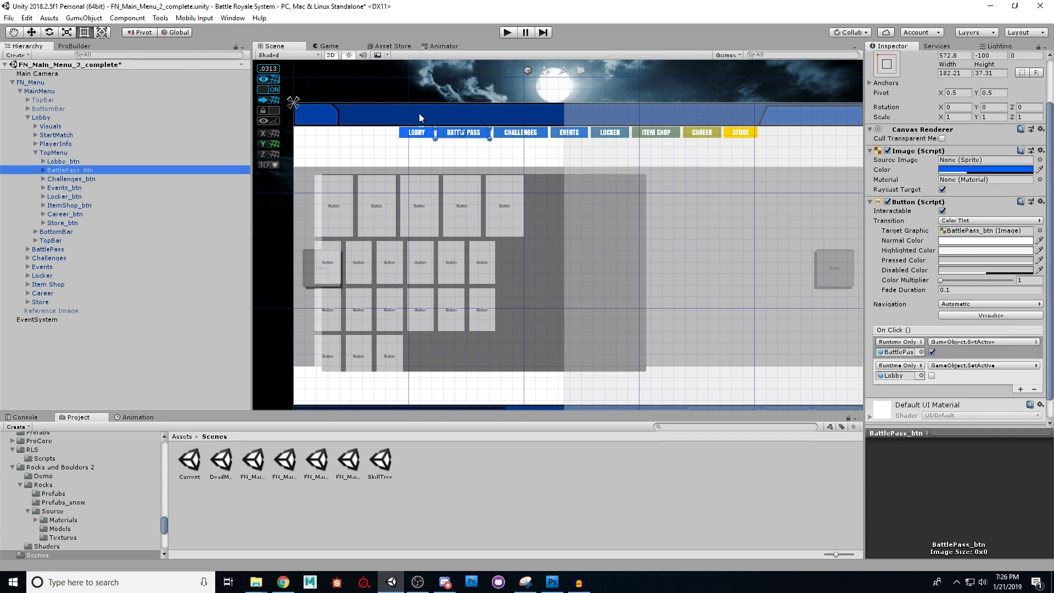
left_click(38, 117)
left_click(61, 170)
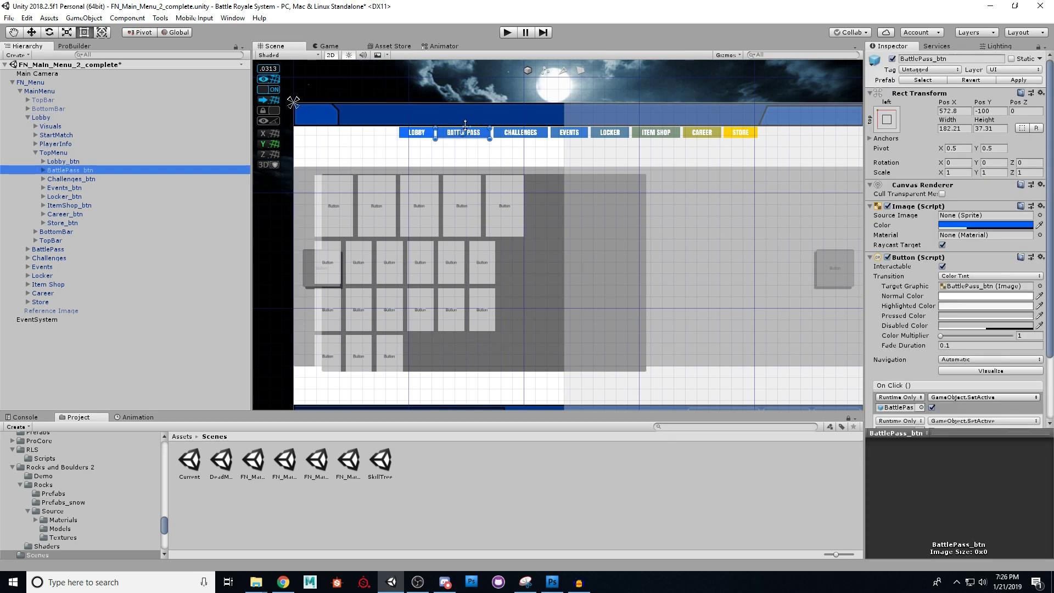
scroll(945, 324, "down", 2)
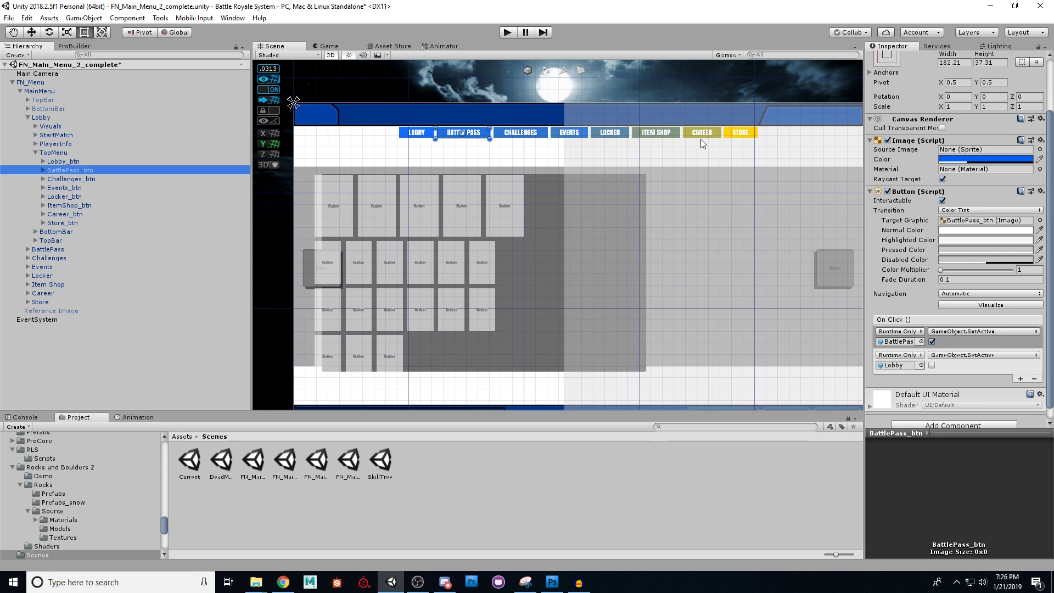
Expand the BattlePass, Challenges and Events objects and their TopMenu groups to compare the navigation buttons duplicated on each page
left_click(28, 250)
left_click(35, 293)
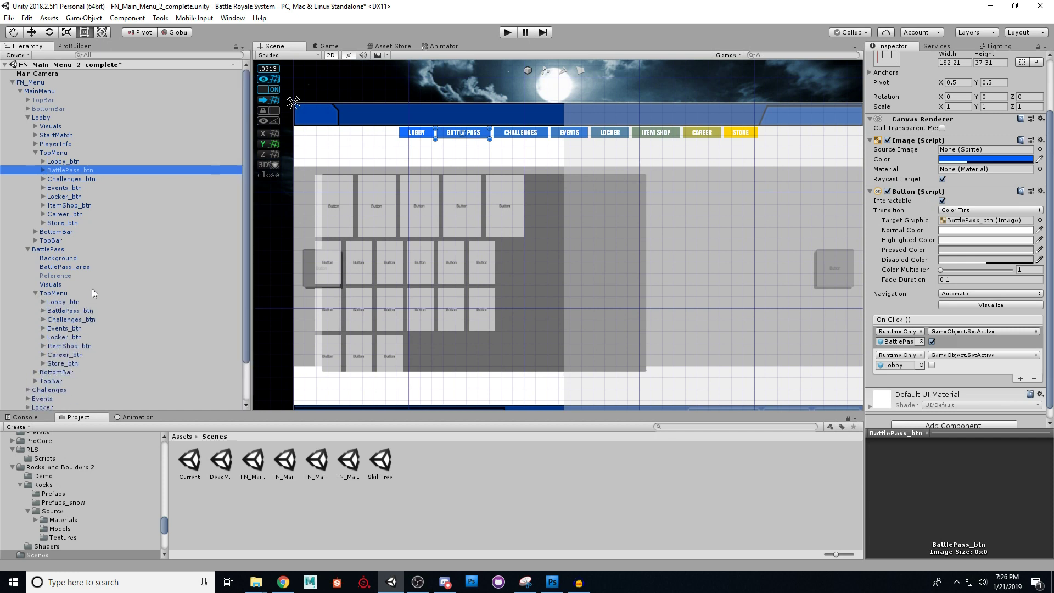
scroll(91, 289, "down", 2)
left_click(27, 345)
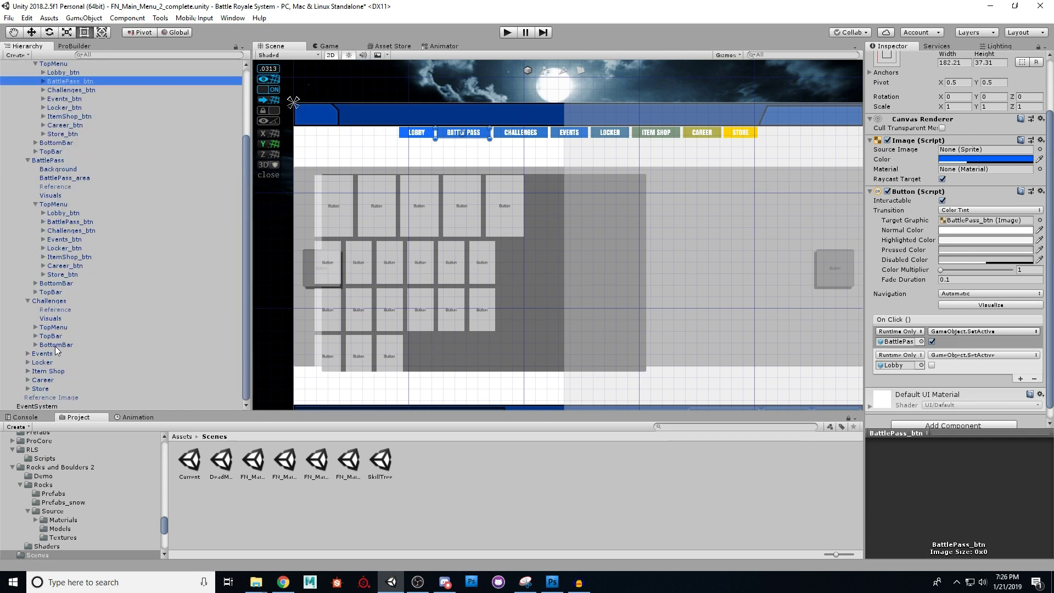
left_click(35, 328)
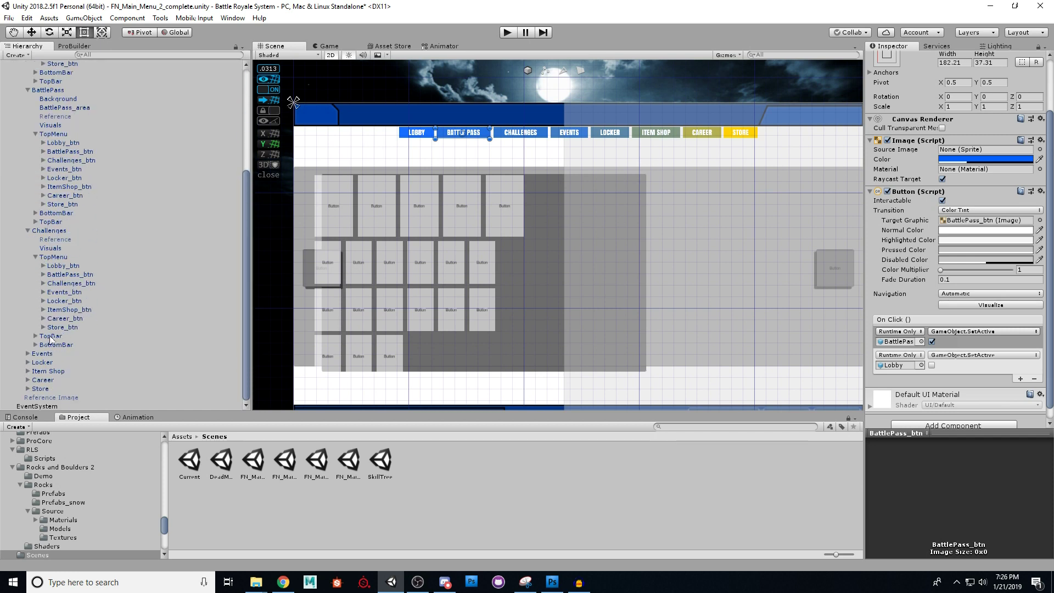
left_click(28, 354)
scroll(94, 333, "up", 8)
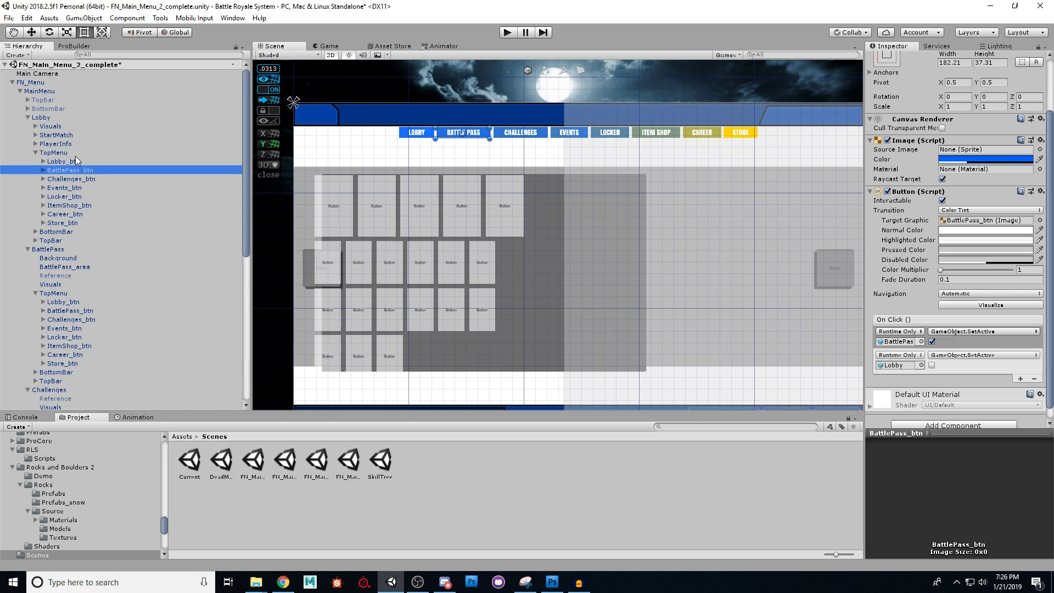
scroll(91, 239, "down", 6)
scroll(91, 238, "up", 5)
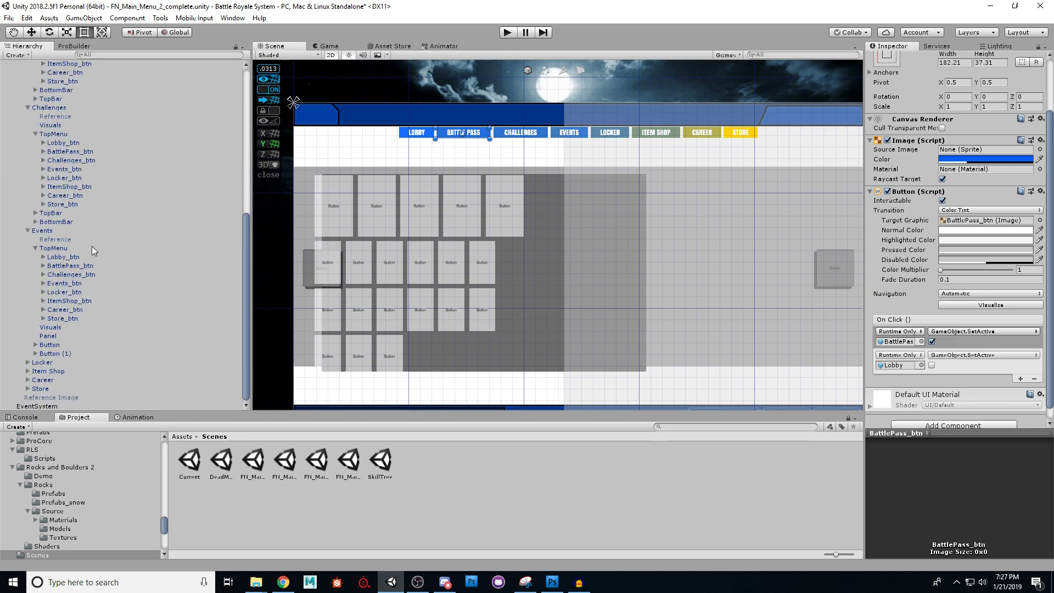
scroll(91, 246, "up", 1)
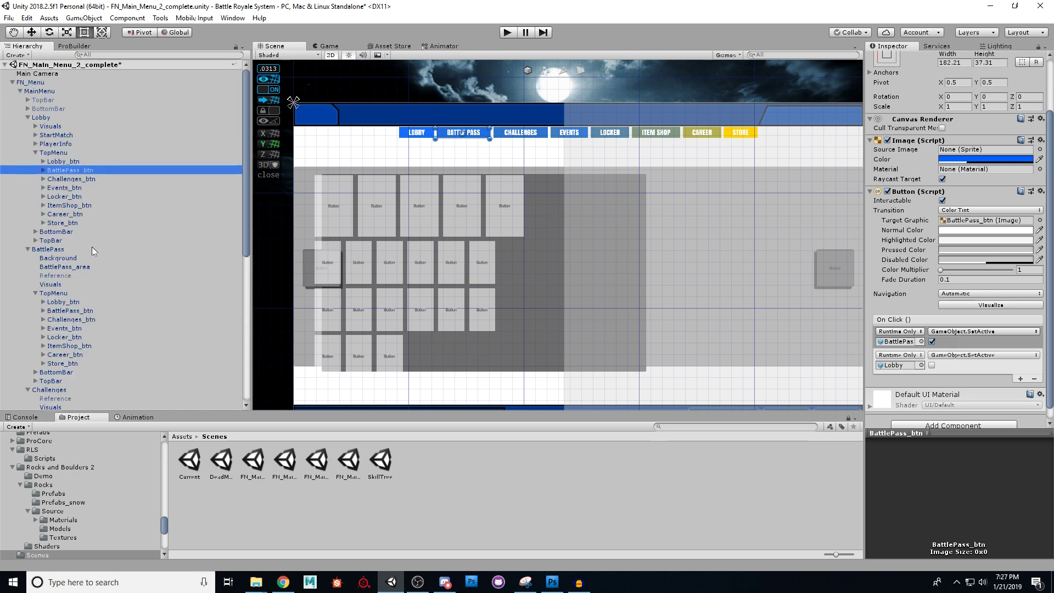
Compare the On Click events of Lobby_btn and BattlePass_btn in the Lobby page's TopMenu
left_click(33, 82)
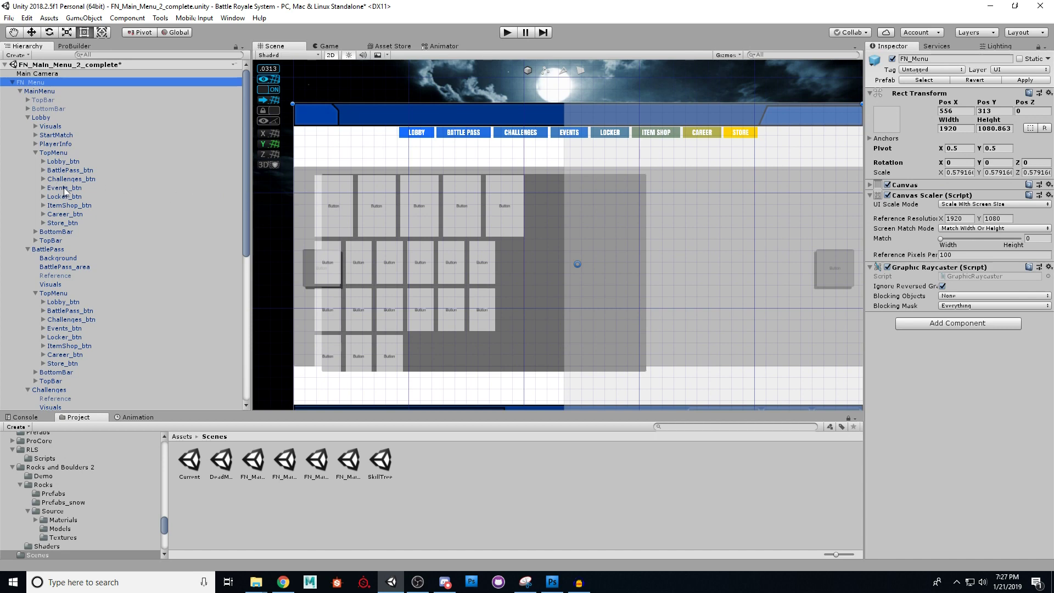
left_click(63, 161)
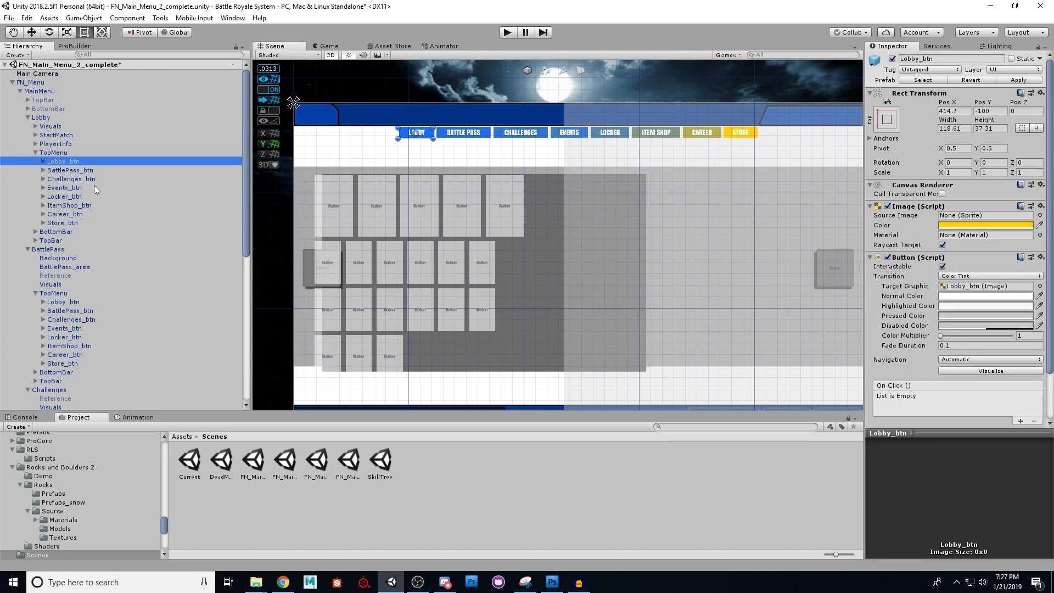
left_click(83, 171)
scroll(944, 367, "down", 3)
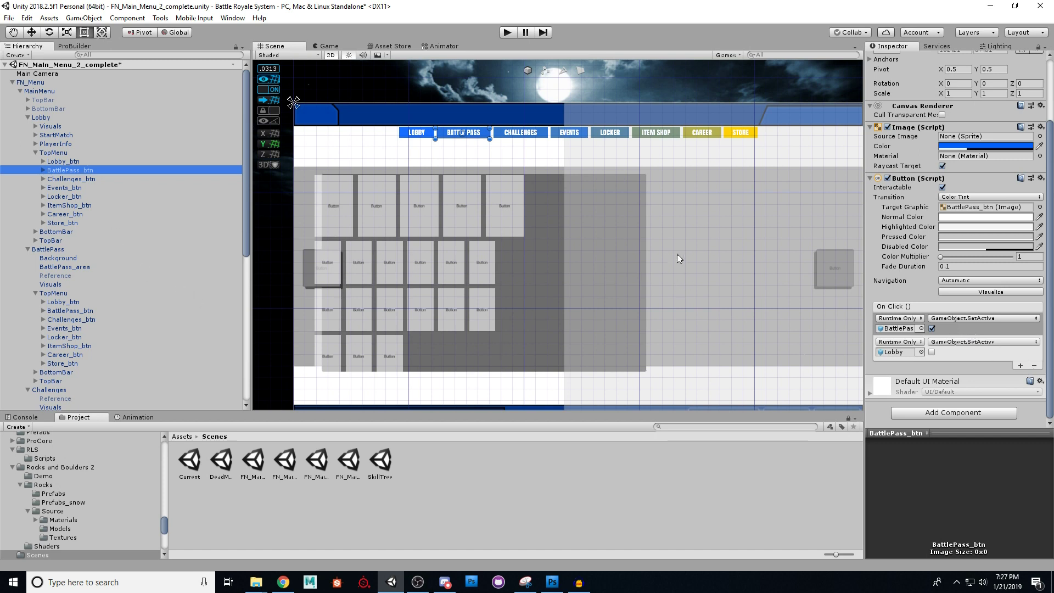
left_click(61, 161)
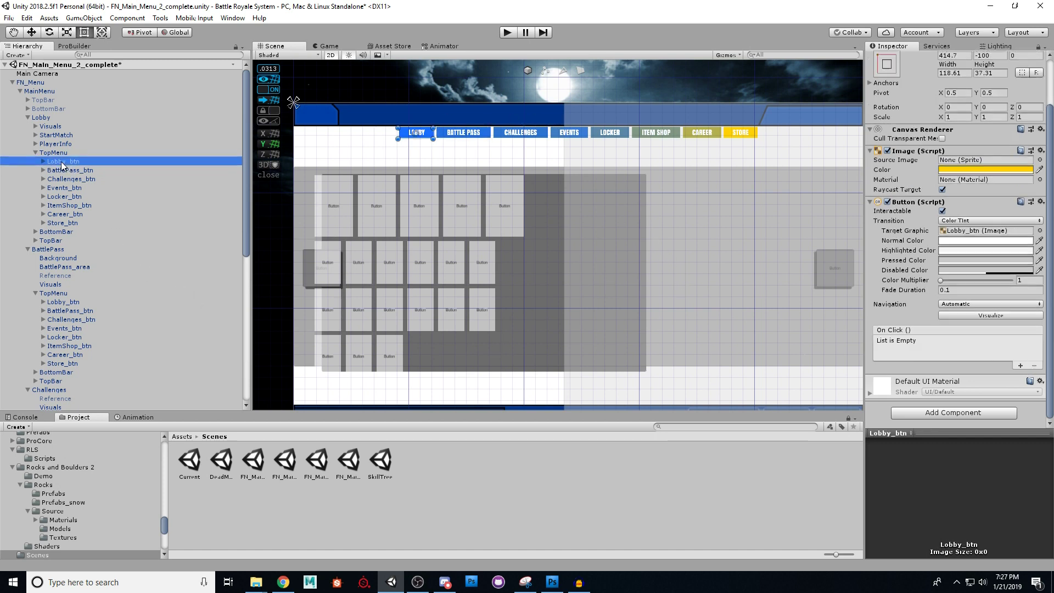
Run the scene and collapse the Lobby, BattlePass, Challenges and Events objects under MainMenu
left_click(507, 32)
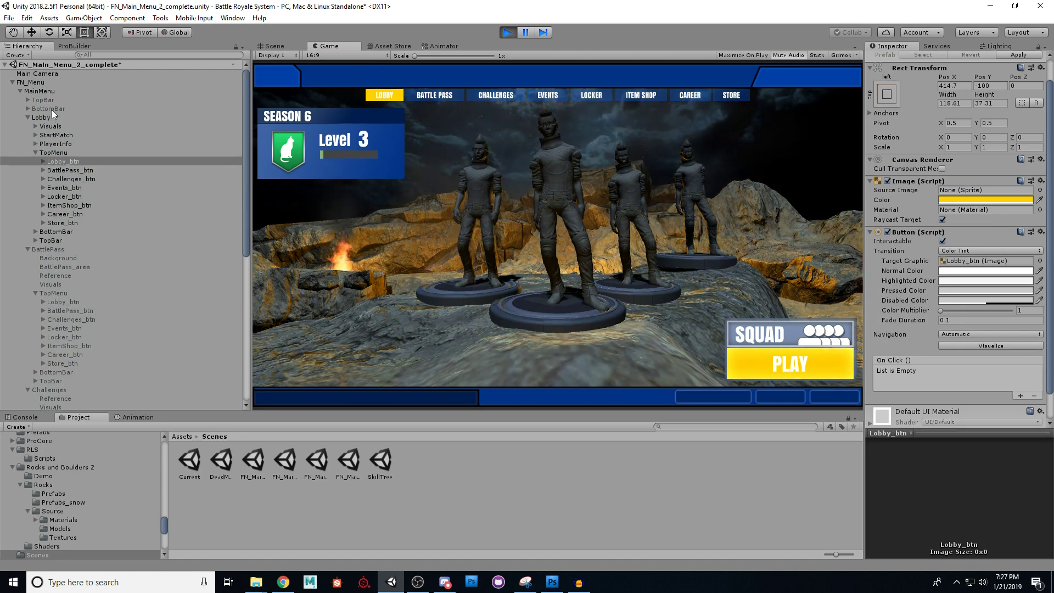
left_click(38, 92)
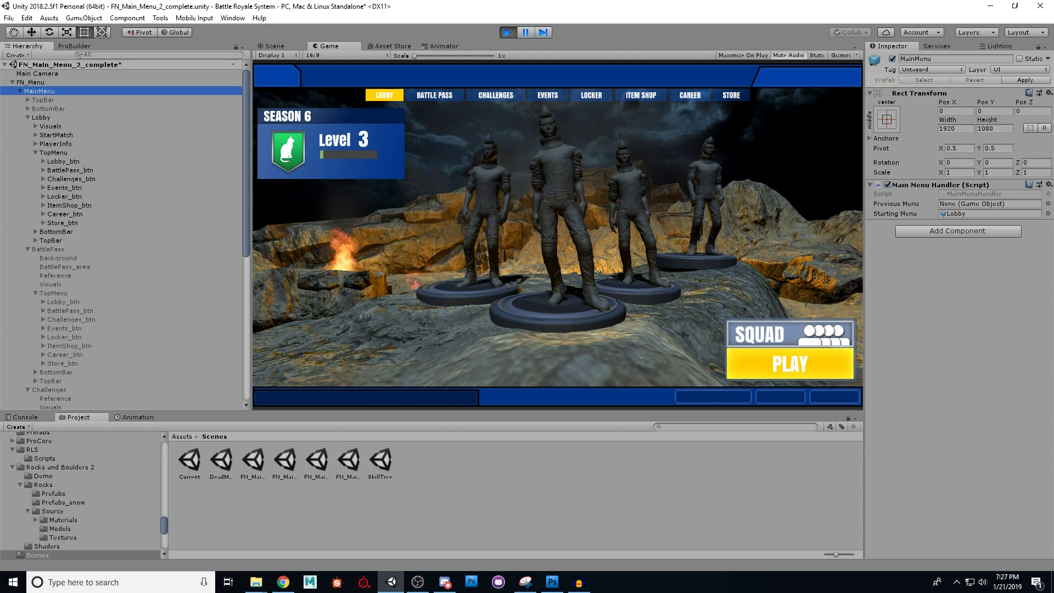
left_click(28, 118)
left_click(27, 126)
left_click(27, 136)
left_click(28, 144)
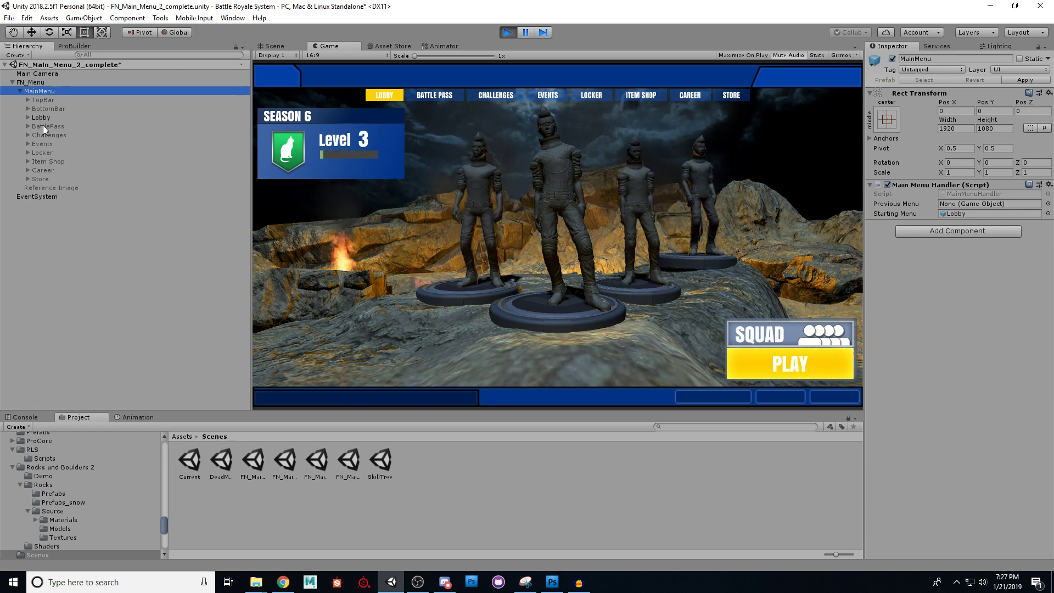
Check the active state of the BattlePass, Challenges, Events, Locker and Lobby objects while the Lobby page is showing
left_click(44, 126)
left_click(45, 135)
left_click(45, 144)
left_click(46, 153)
left_click(42, 119)
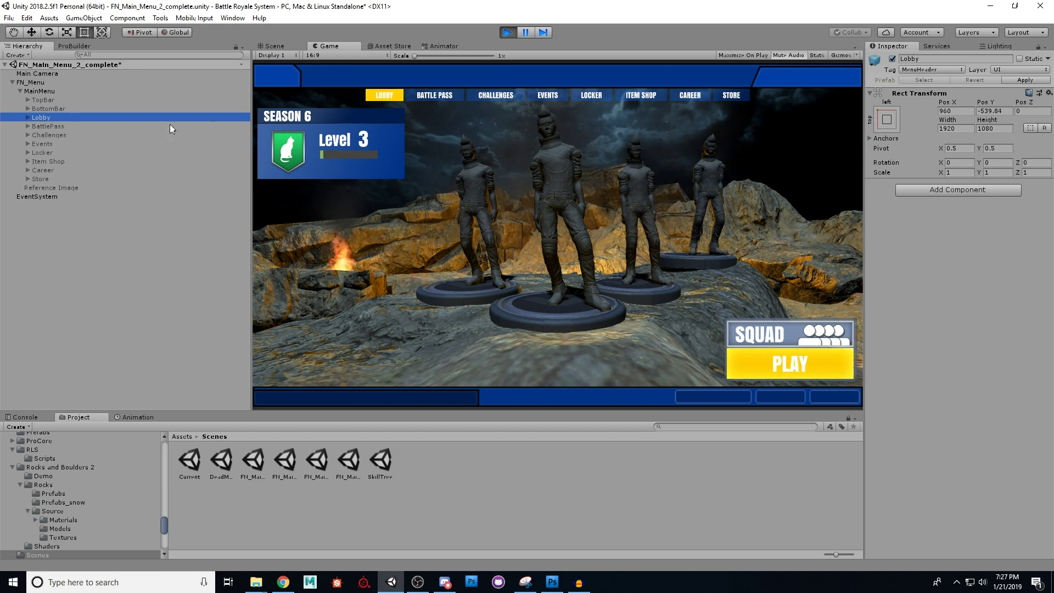
left_click(502, 158)
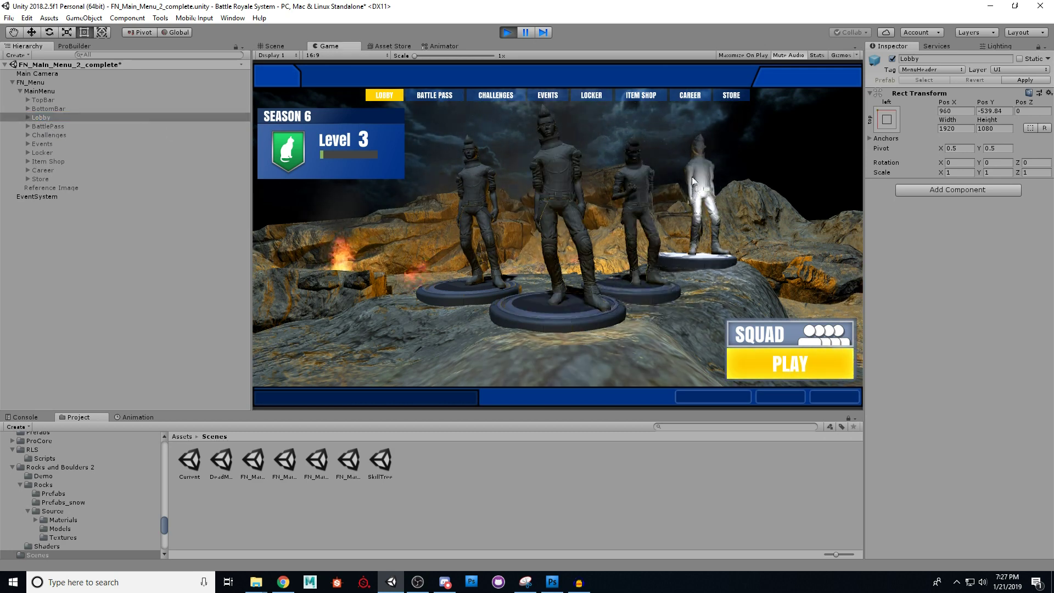
Switch the running menu to the Battle Pass page and check the active state of every page object from BattlePass to Store
left_click(439, 95)
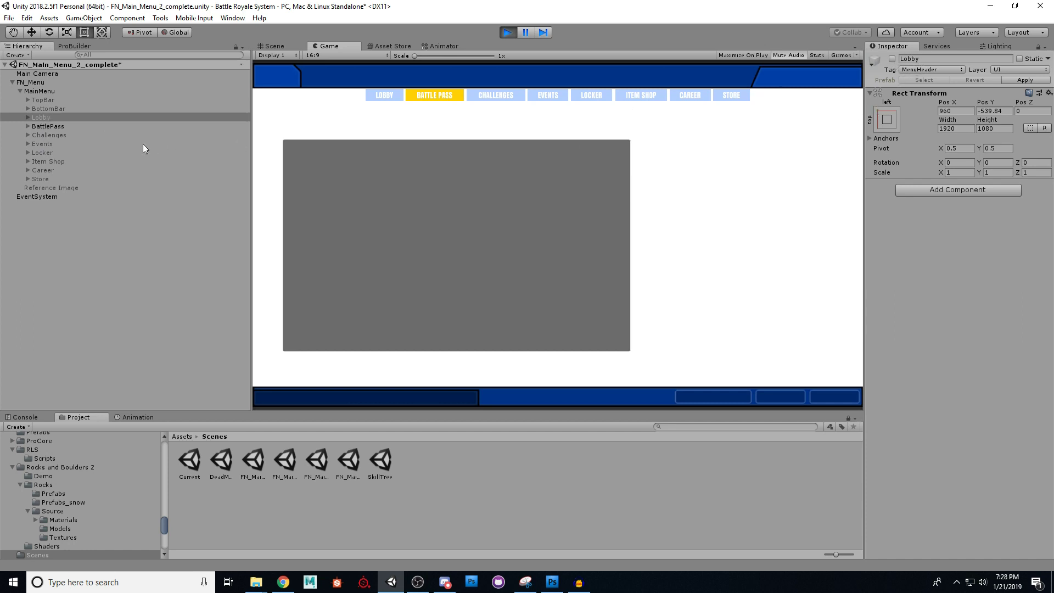
left_click(48, 127)
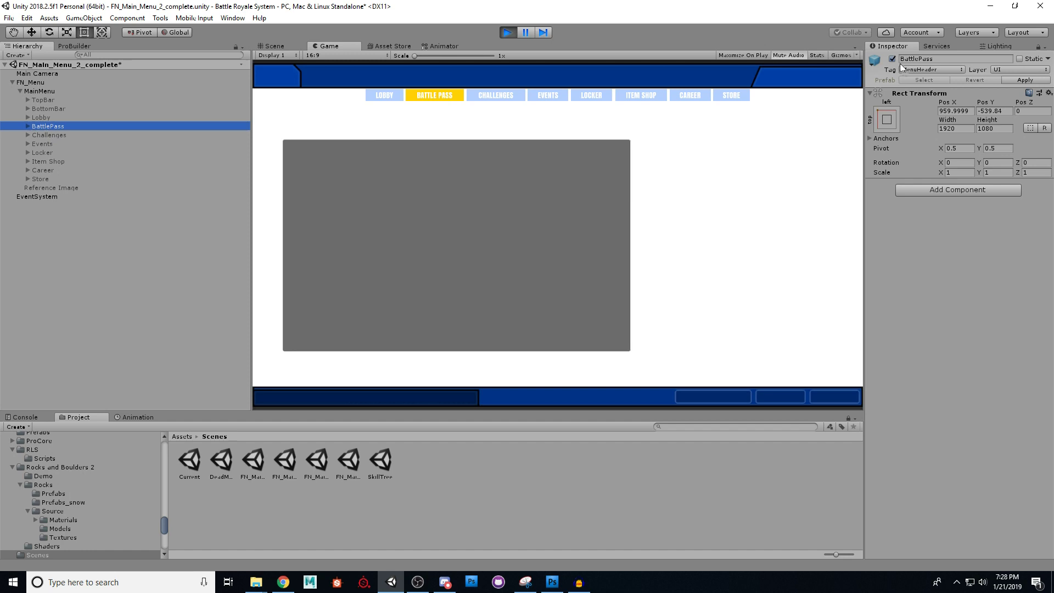
left_click(54, 136)
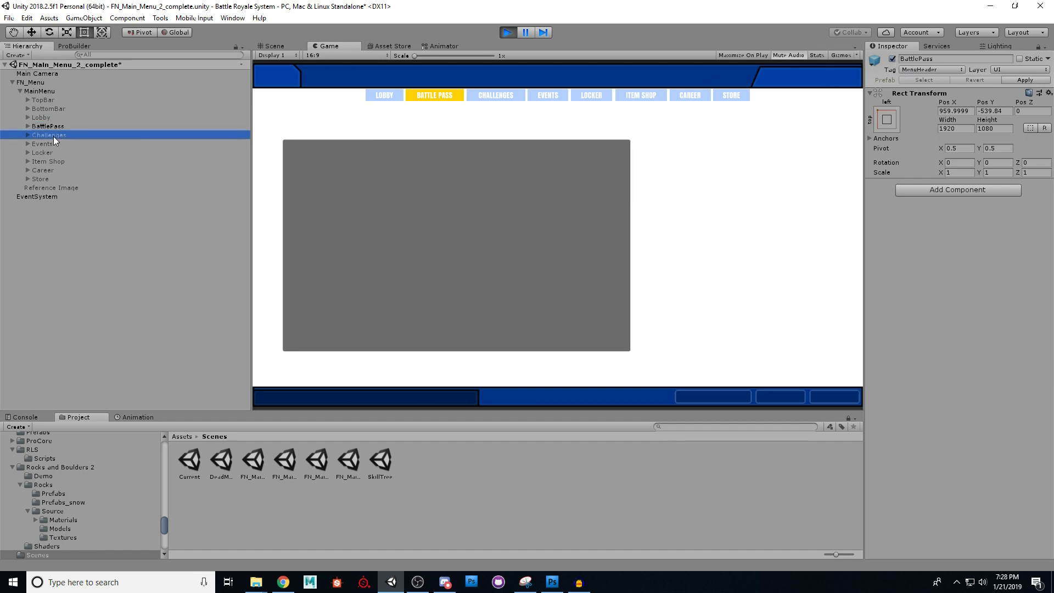
left_click(45, 143)
left_click(46, 154)
left_click(48, 163)
left_click(46, 171)
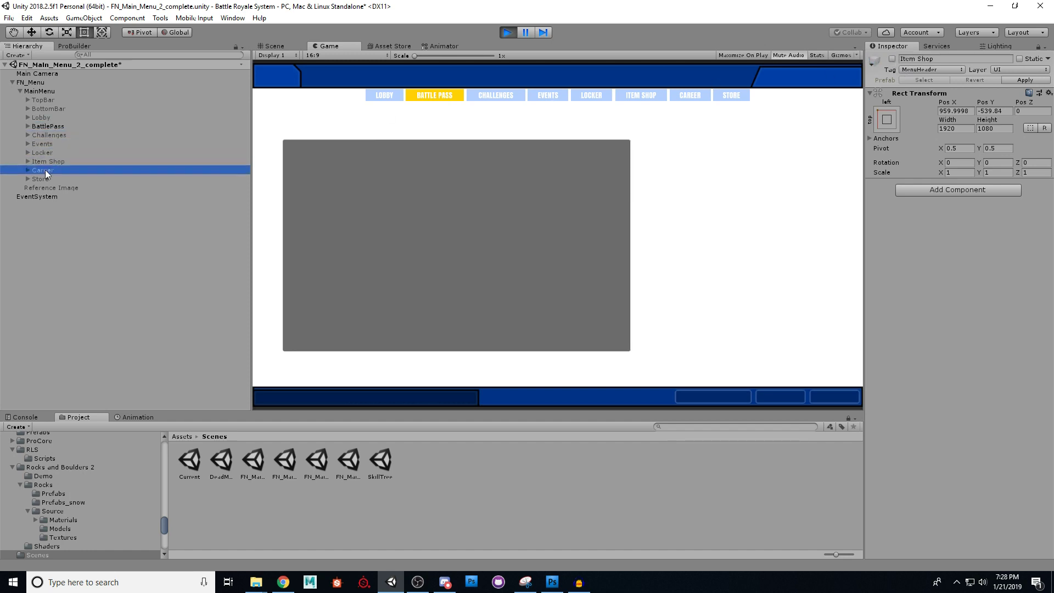
left_click(45, 180)
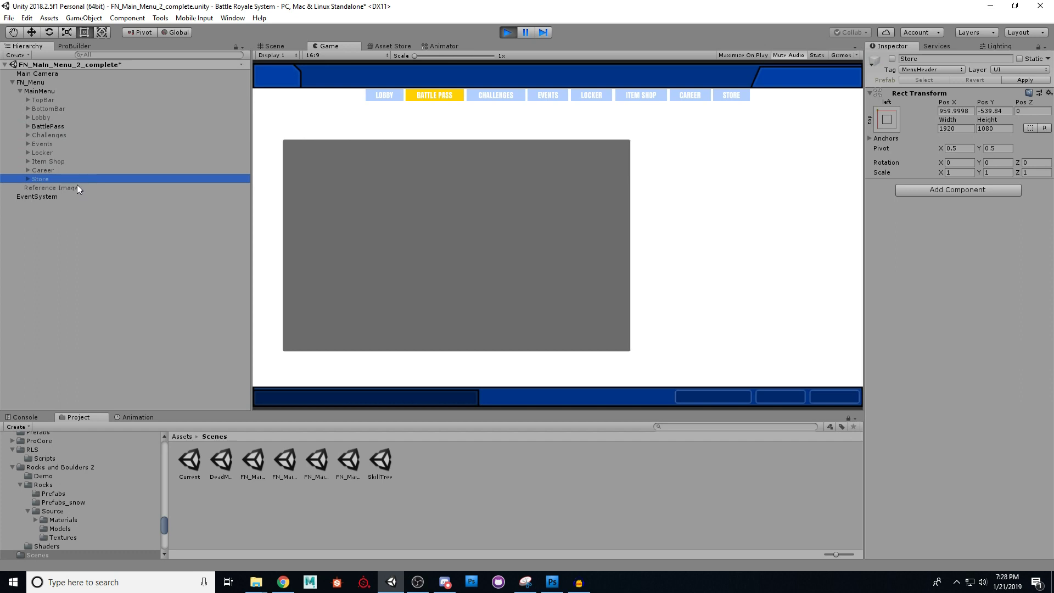
Switch the running menu to the Challenges page and compare the active states of the BattlePass and Challenges objects
left_click(46, 127)
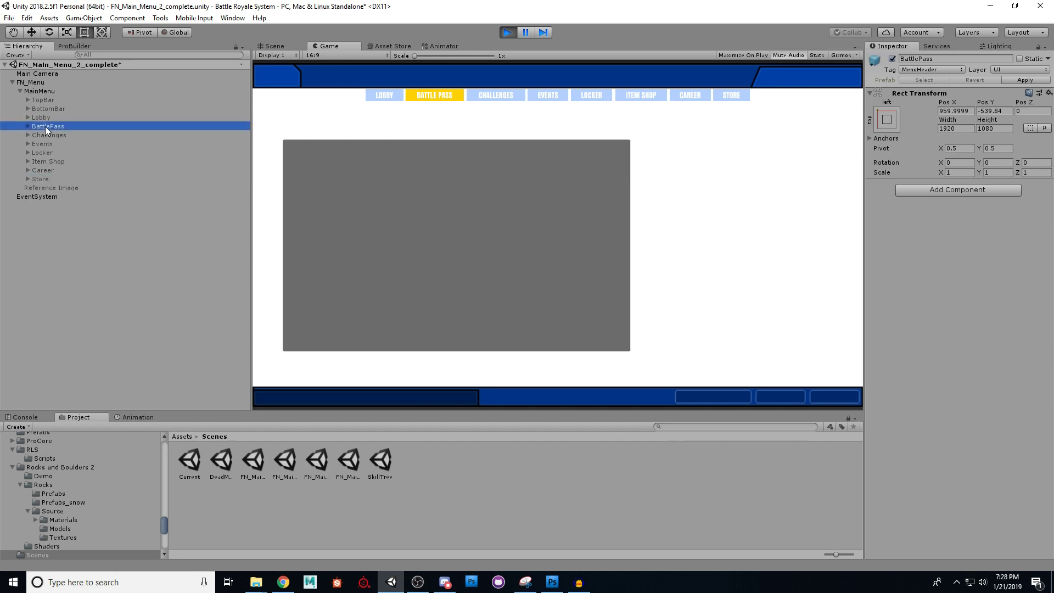
left_click(495, 97)
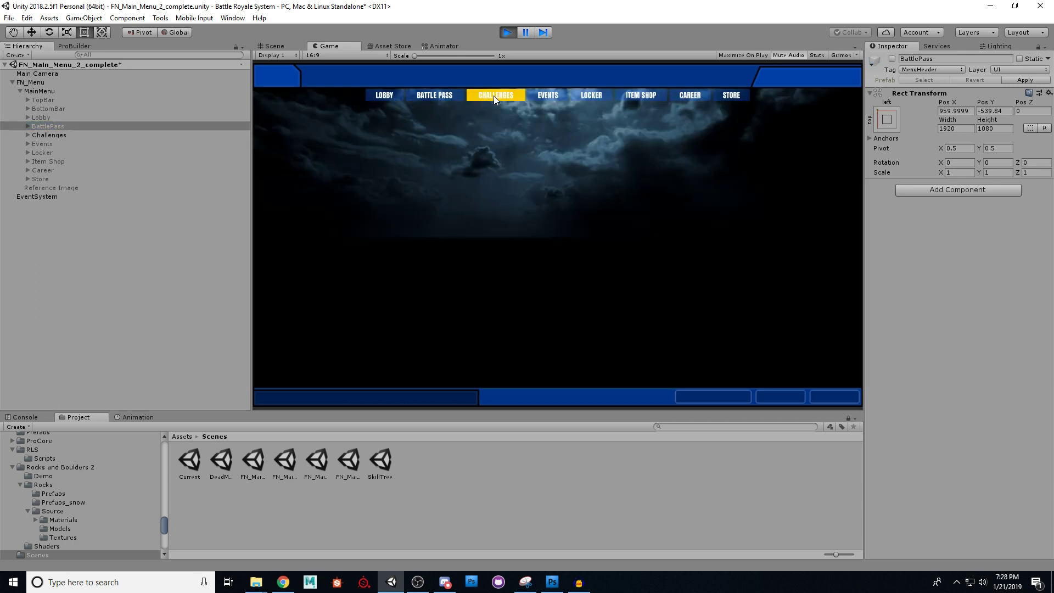
left_click(46, 135)
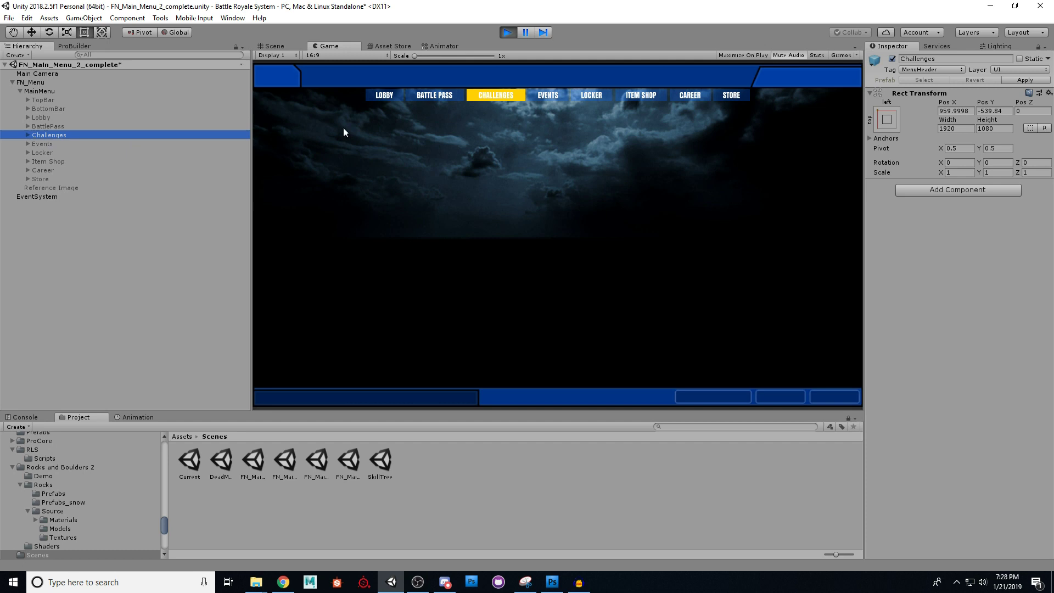
Test the top navigation by switching repeatedly among the menu's pages, finishing on the Lobby page, and stop play mode
left_click(546, 98)
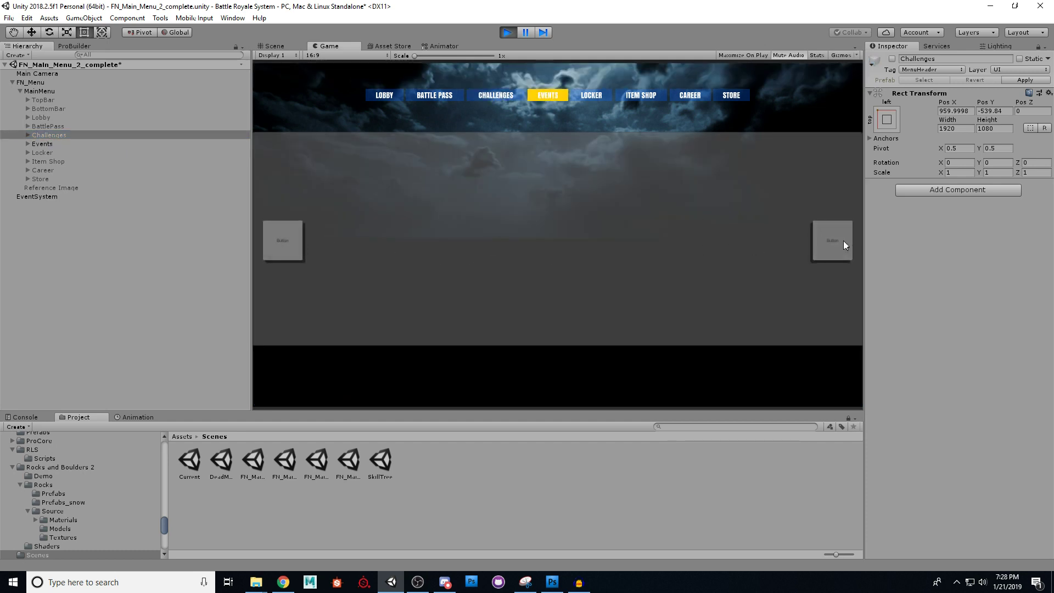
left_click(604, 94)
left_click(637, 93)
left_click(698, 96)
left_click(731, 96)
left_click(599, 99)
left_click(547, 96)
left_click(510, 99)
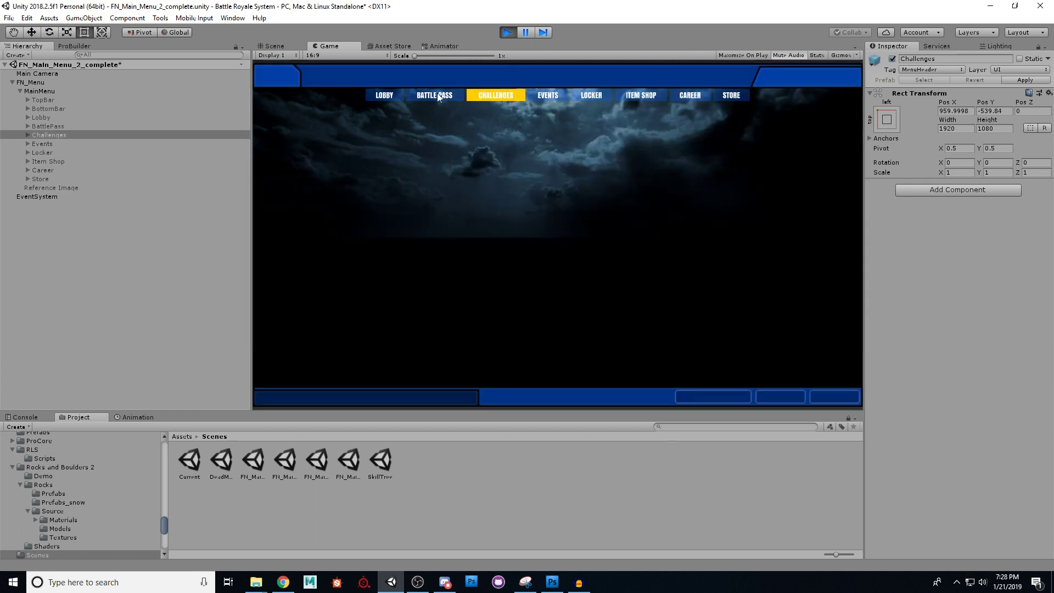
left_click(578, 93)
left_click(704, 97)
left_click(732, 95)
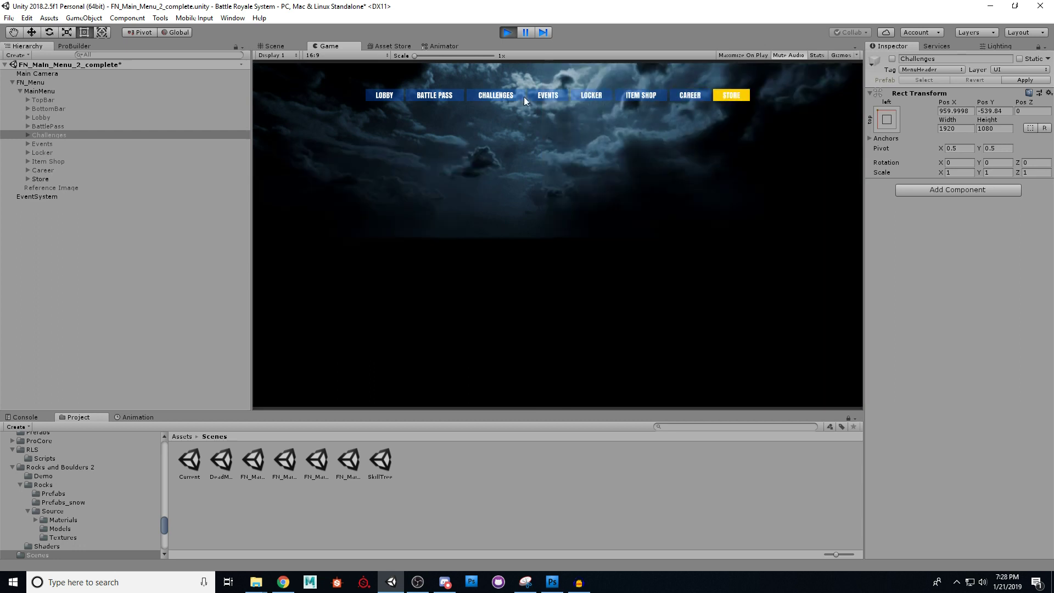
left_click(494, 95)
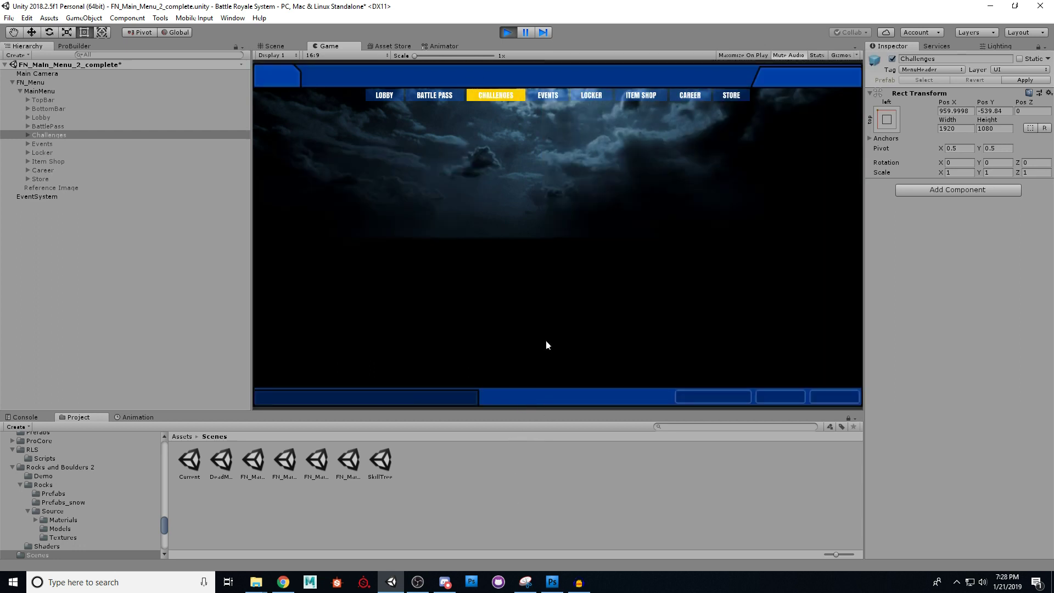
left_click(591, 95)
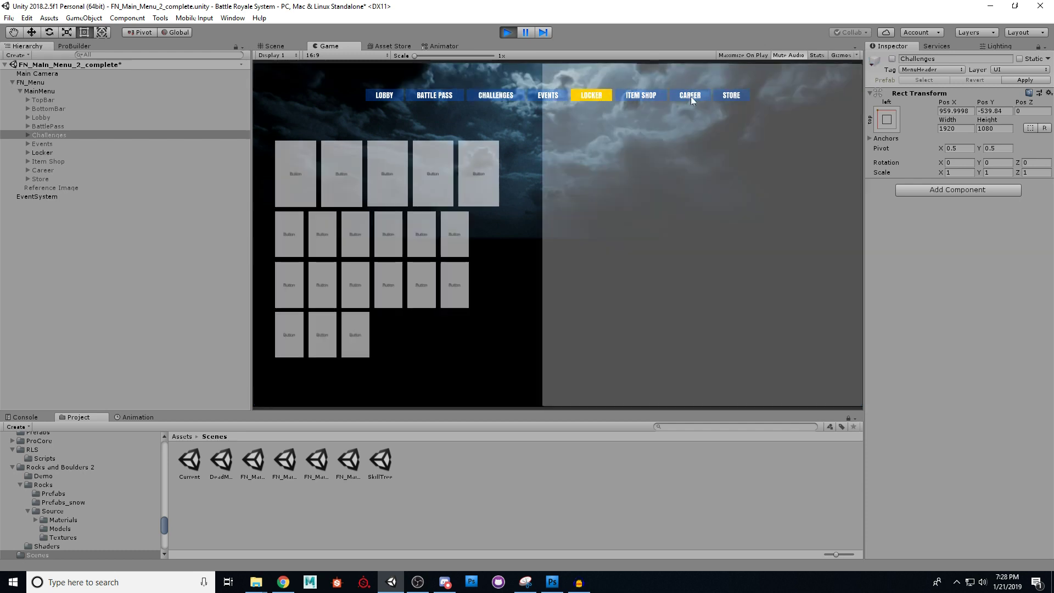
left_click(691, 96)
left_click(731, 98)
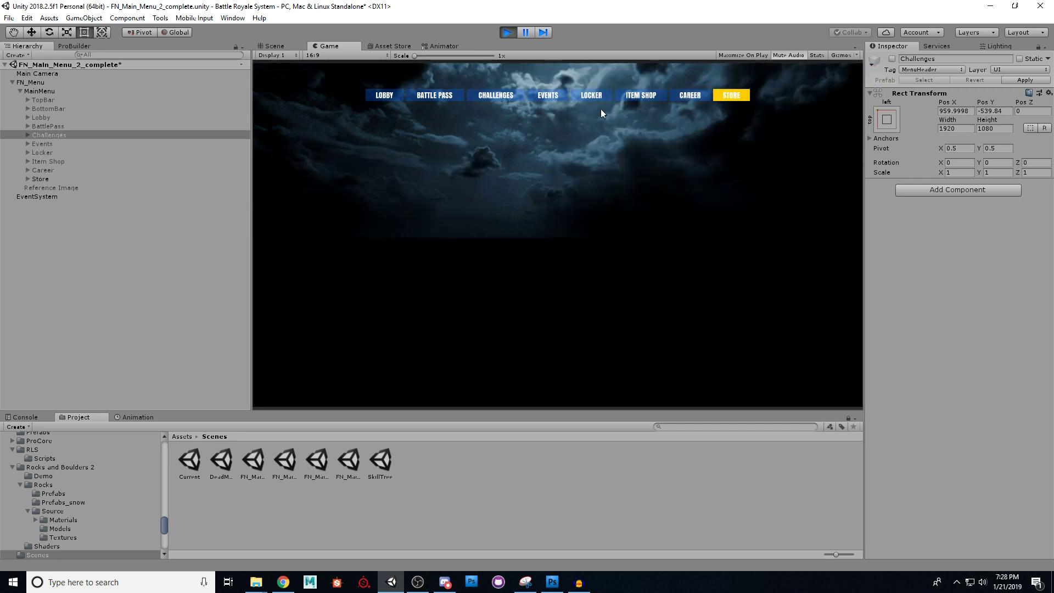
left_click(443, 99)
left_click(383, 95)
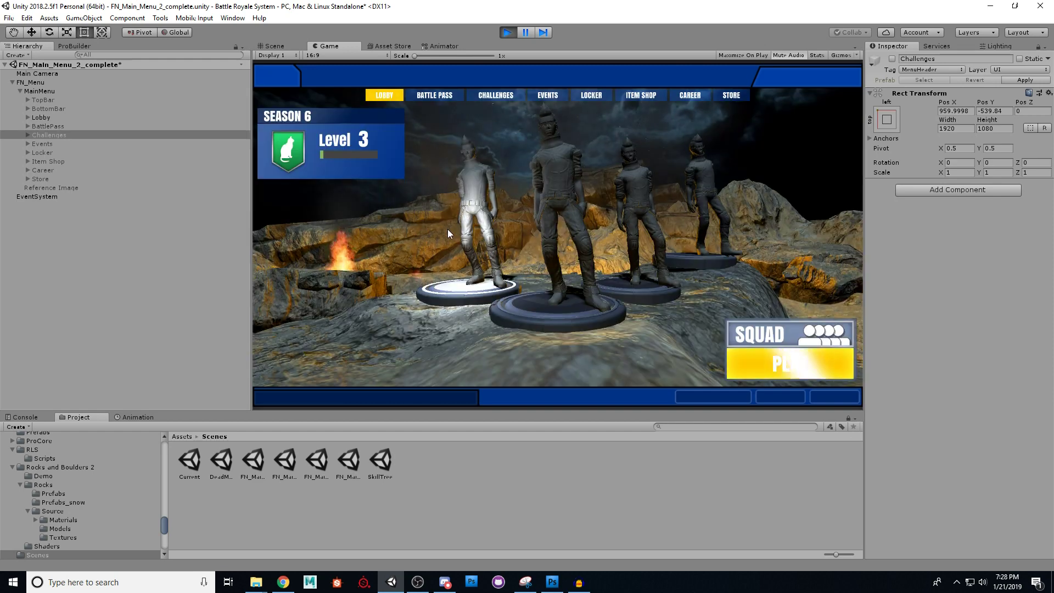
left_click(496, 96)
left_click(549, 96)
left_click(592, 95)
left_click(391, 96)
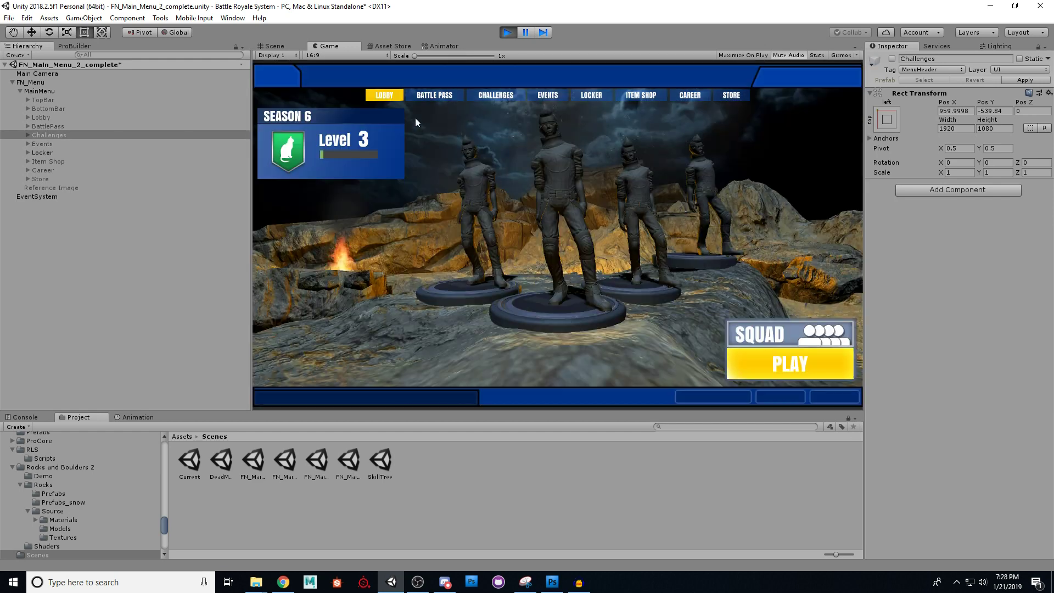
left_click(506, 33)
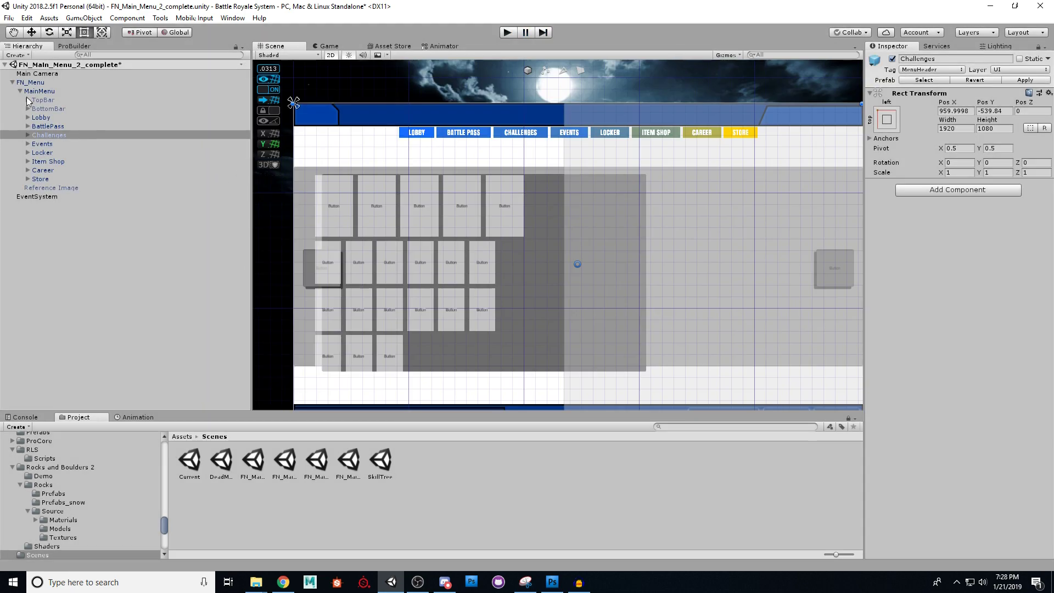
Save the FN_Main_Menu_2_complete scene and create a new scene, narrowing the Hierarchy to enlarge the scene view
left_click(9, 17)
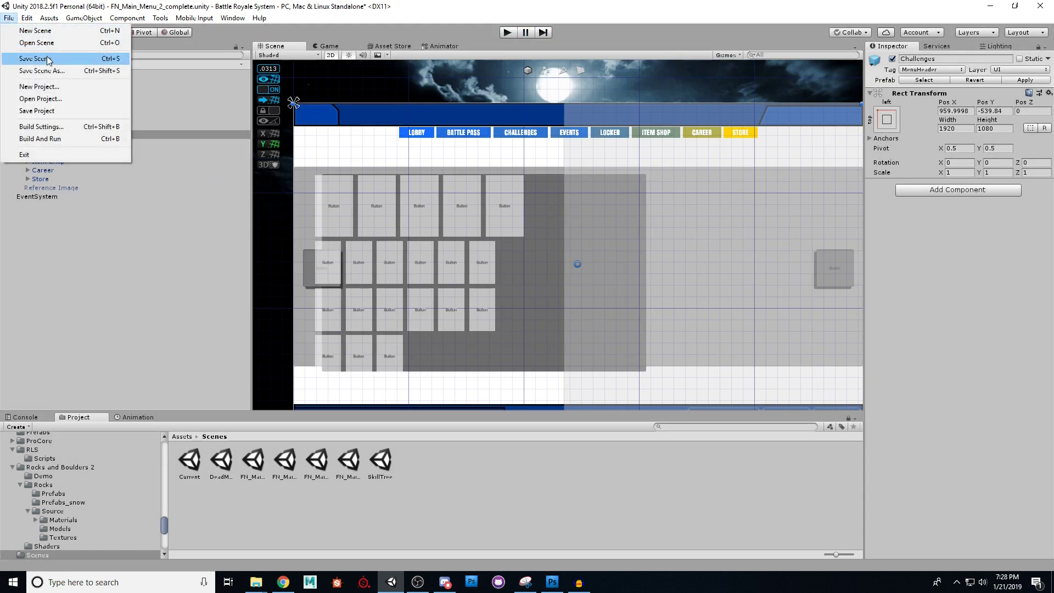
left_click(47, 57)
left_click(9, 18)
left_click(24, 28)
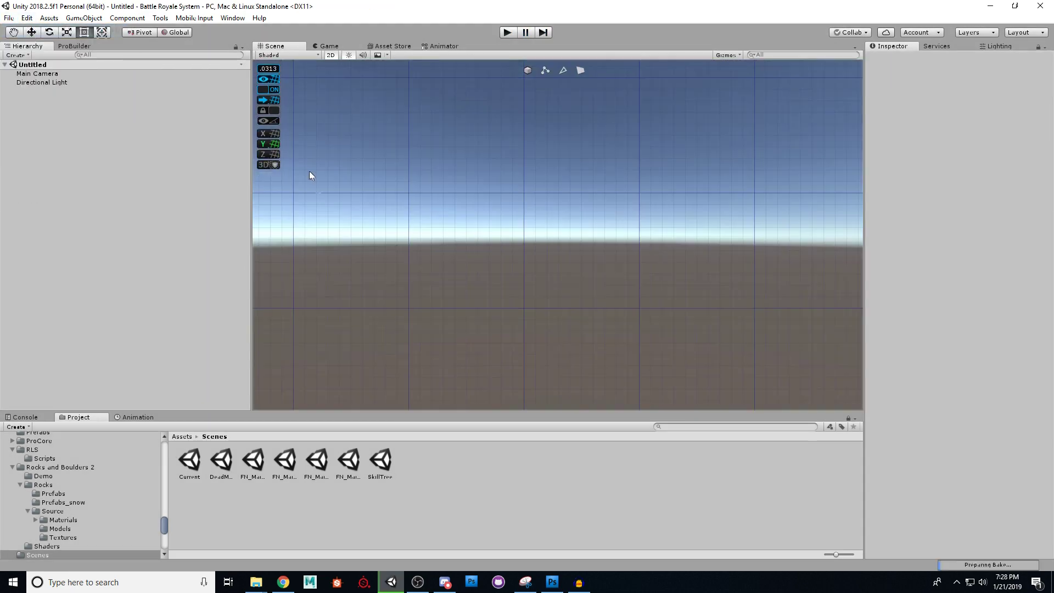
left_click_drag(251, 227, 146, 238)
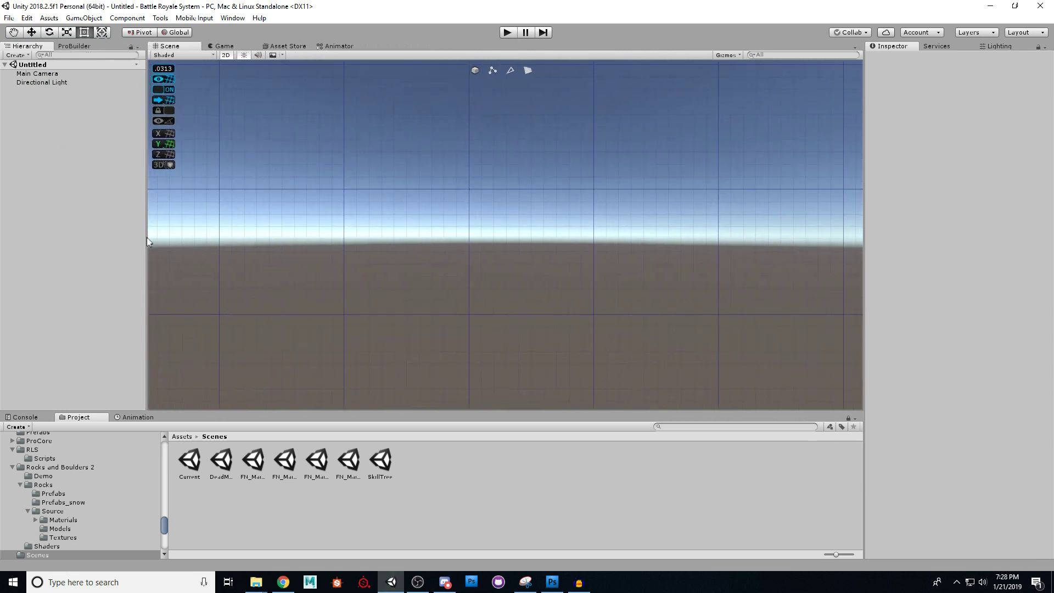
Switch the scene view to 3D and place the FN_Menu prefab from the MainMenu folder into the new scene
left_click(225, 56)
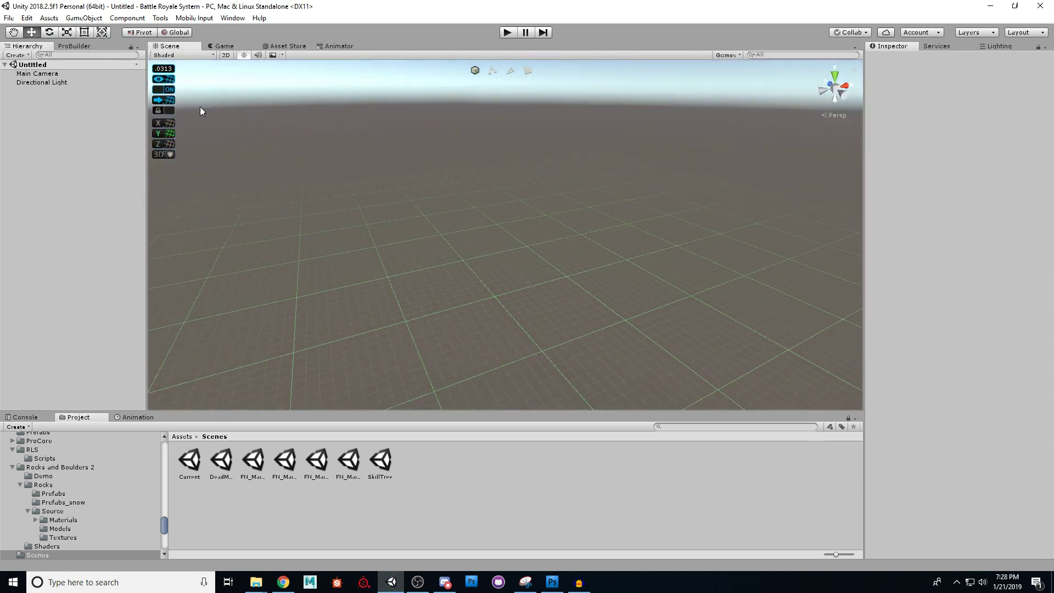
right_click_drag(568, 273, 533, 209)
left_click(182, 437)
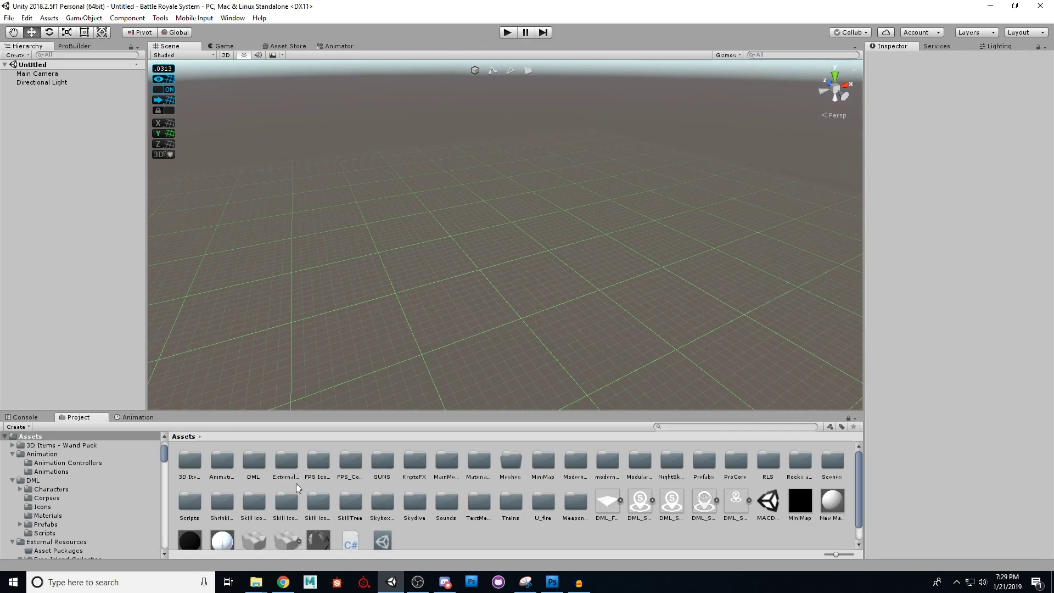
double_click(448, 465)
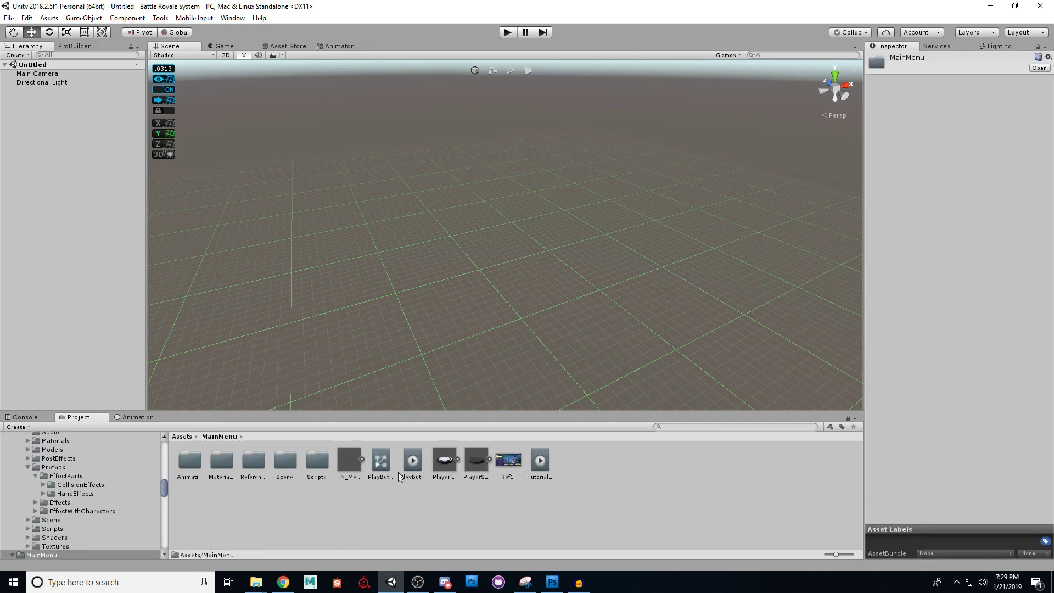
left_click(350, 464)
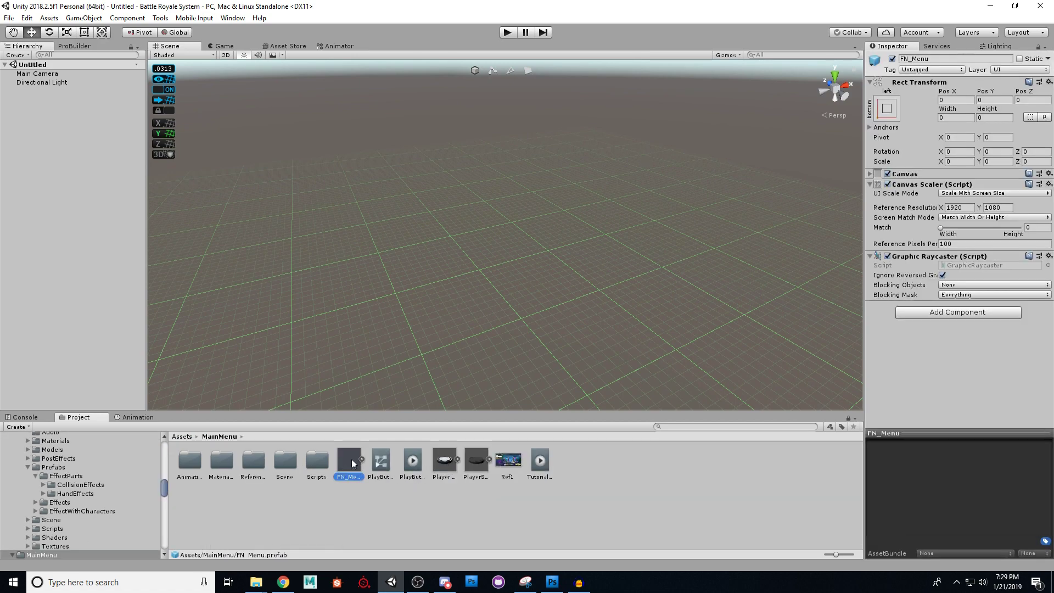
left_click_drag(349, 465, 246, 312)
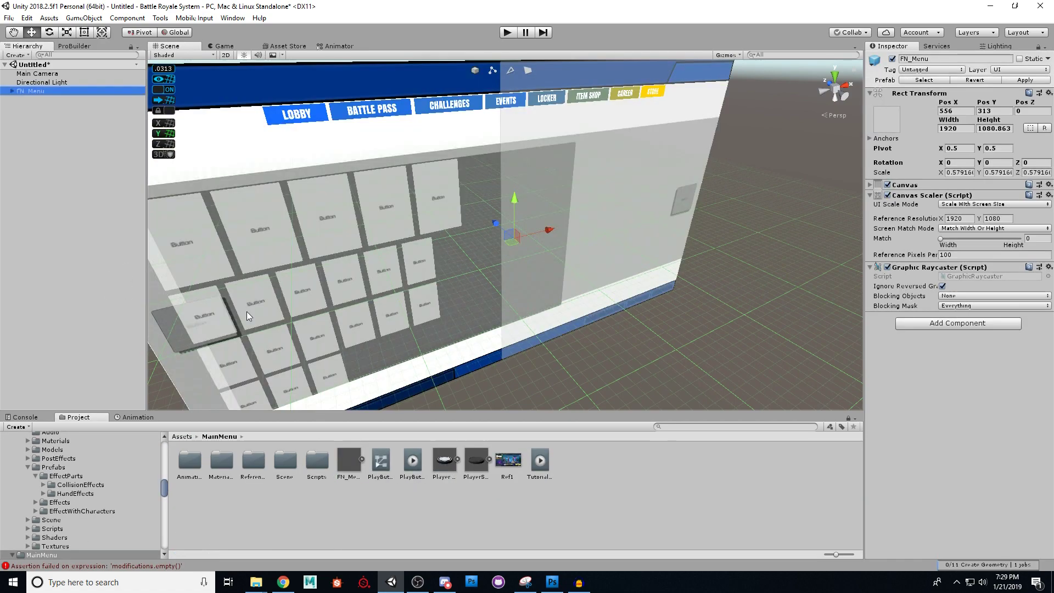
Set the Main Camera's Y and Z positions to 0, and preview the menu briefly in play mode
left_click(44, 74)
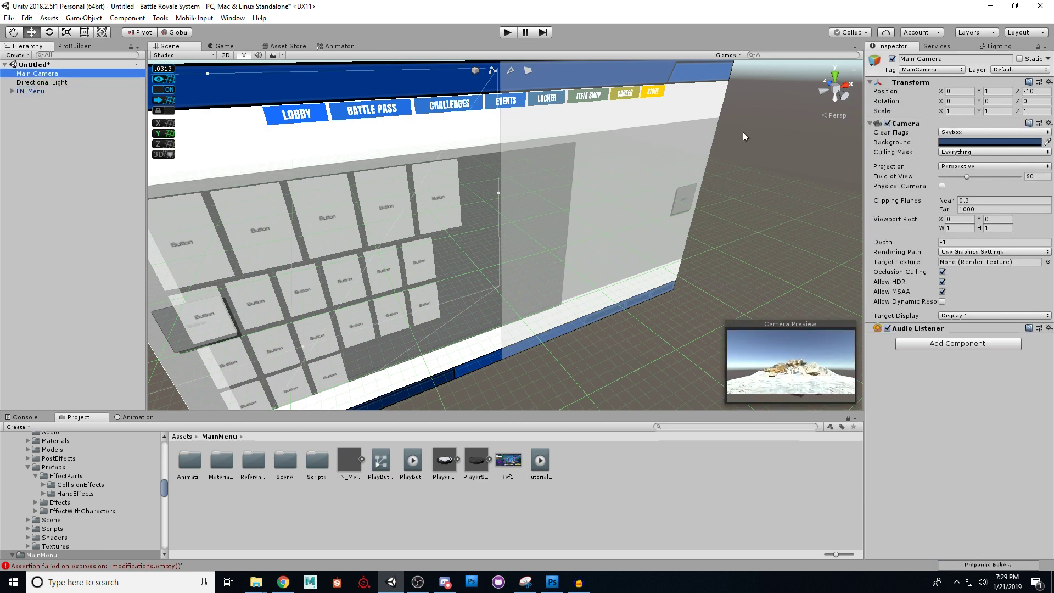
left_click(996, 92)
type("0")
key("Tab")
type("0")
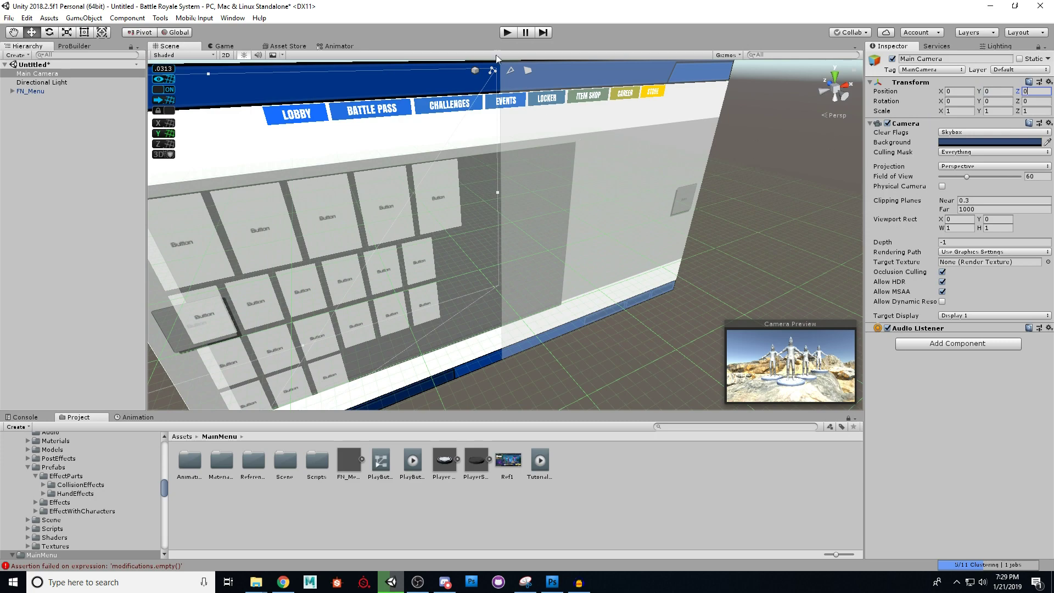
left_click(507, 33)
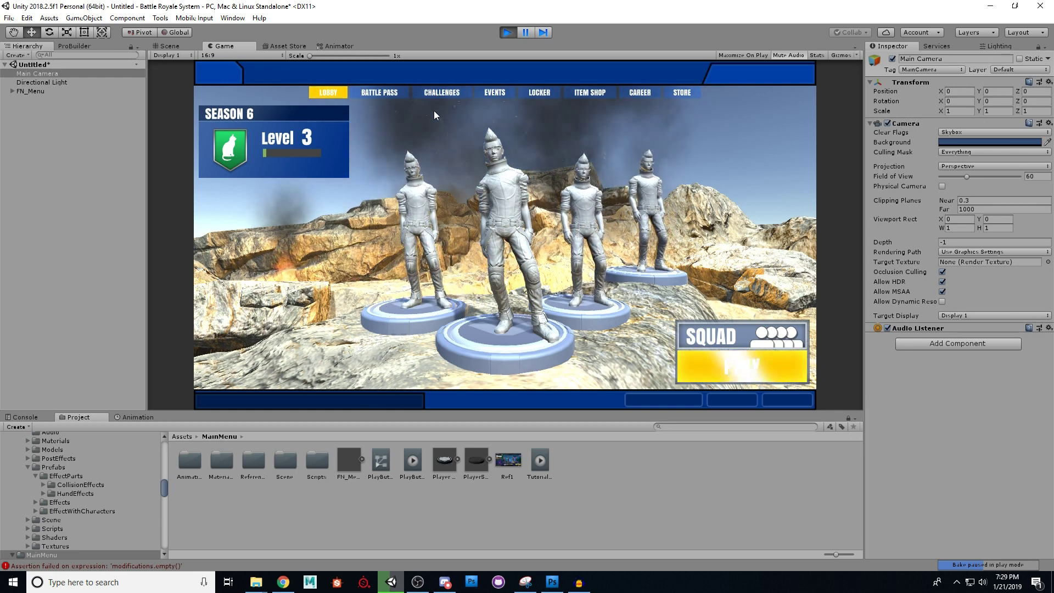
left_click(508, 32)
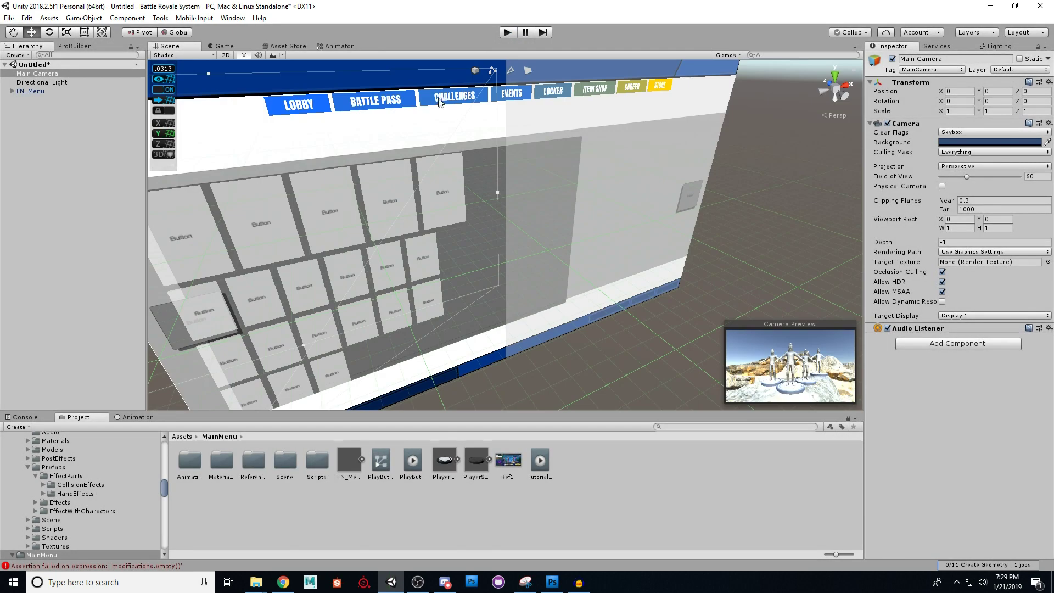
Expand FN_Menu down to the Lobby page's TopMenu buttons and inspect the On Click events of Lobby_btn
left_click(20, 101)
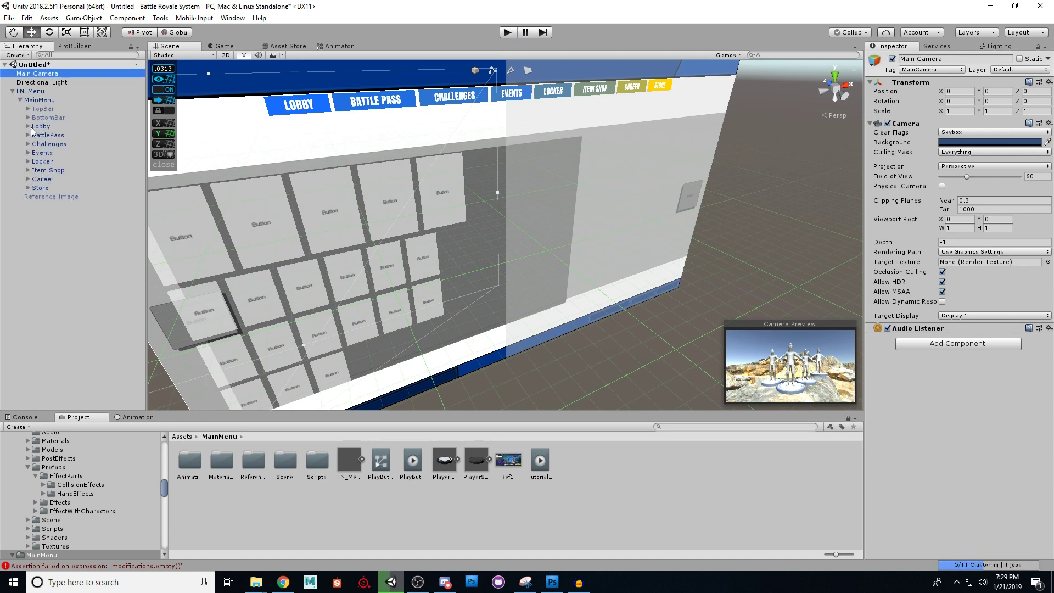
left_click(28, 127)
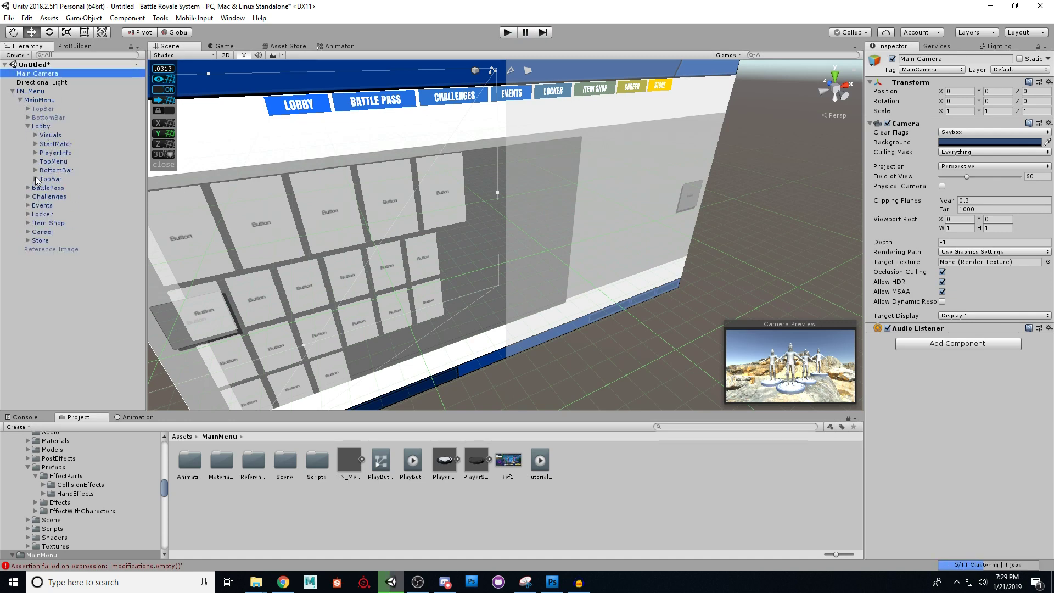
left_click(35, 162)
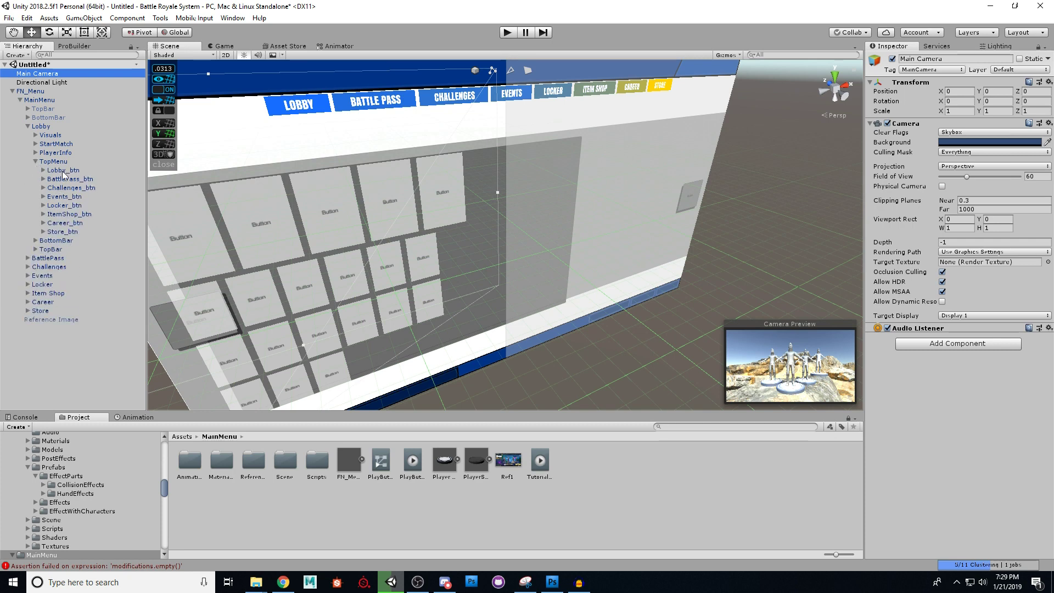
left_click(62, 170)
scroll(958, 270, "down", 3)
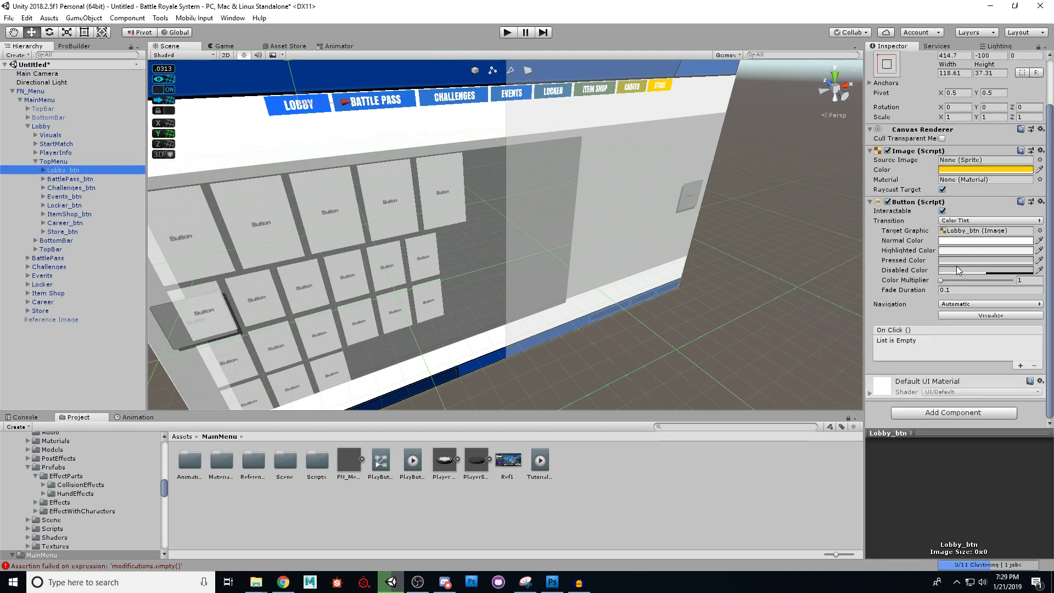
key("f")
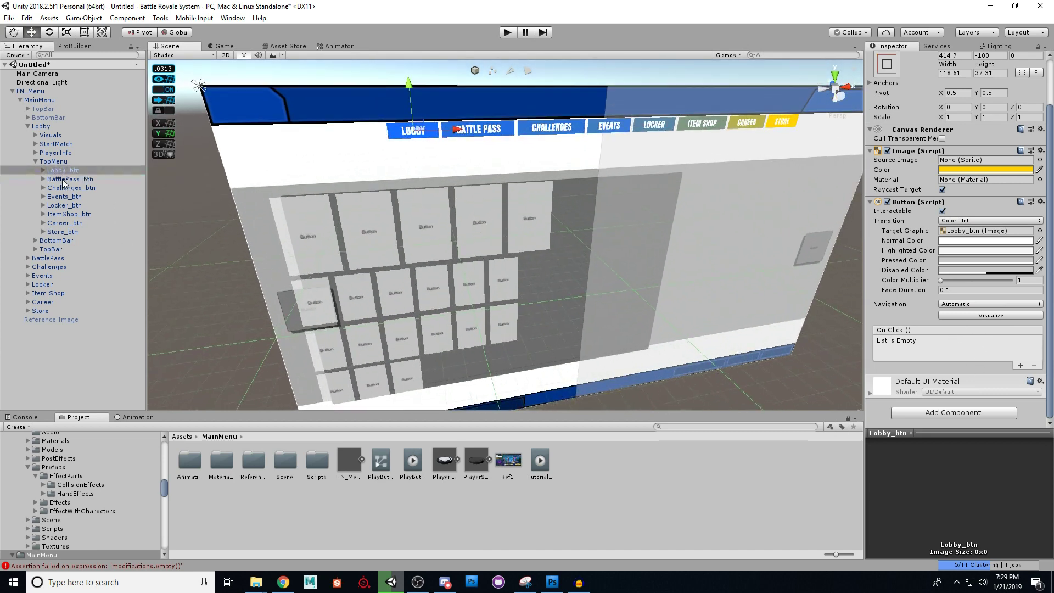
Review the On Click SetActive events of the Lobby page's navigation buttons from BattlePass_btn through Store_btn
left_click(63, 181)
scroll(987, 333, "down", 1)
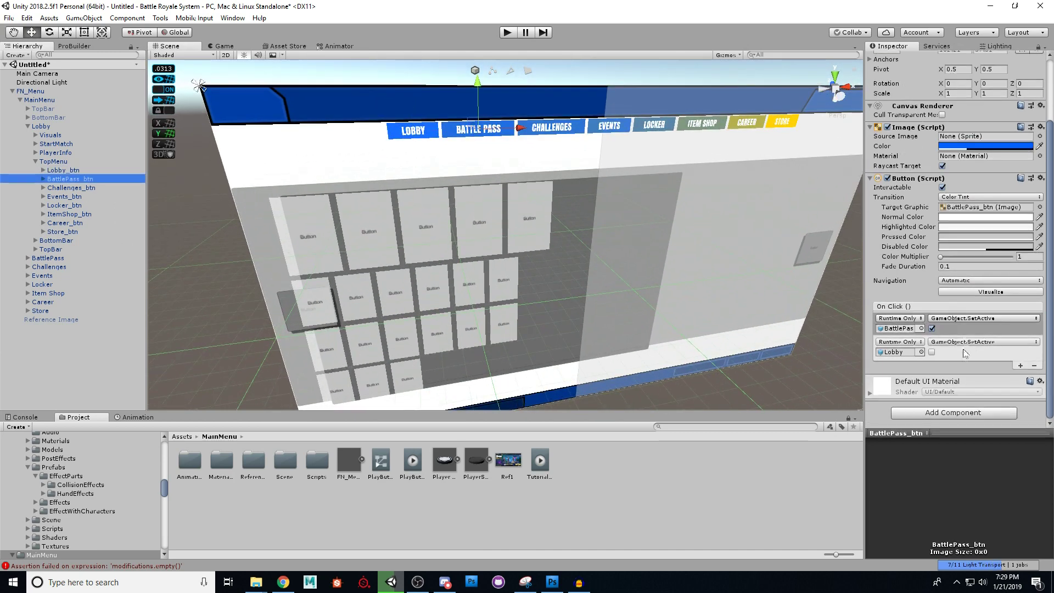
left_click(67, 189)
left_click(69, 197)
left_click(66, 206)
left_click(68, 214)
left_click(63, 223)
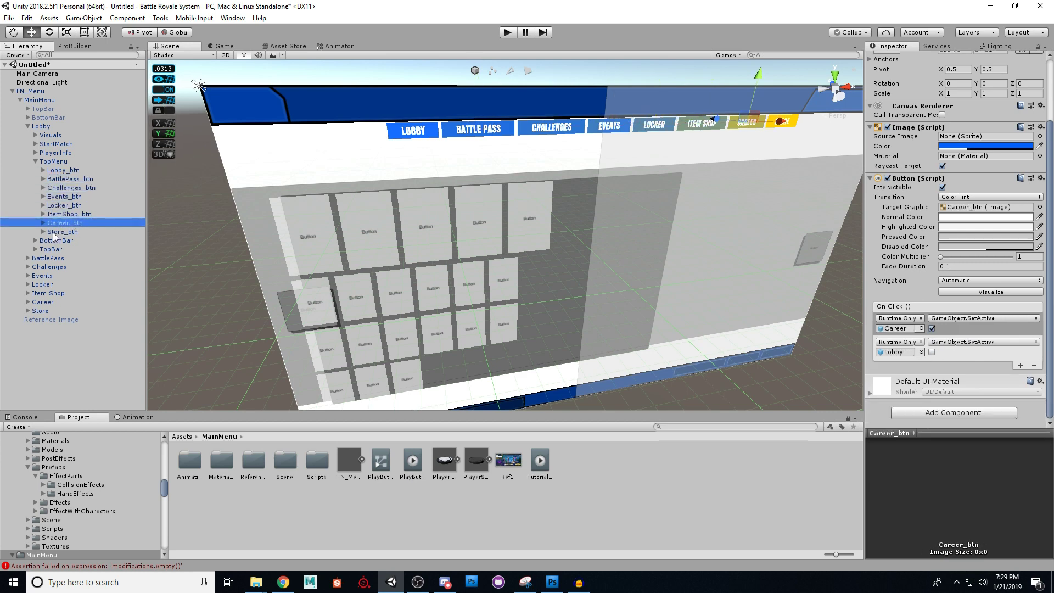
left_click(54, 231)
Review the On Click events of the BattlePass page's TopMenu buttons, including BattlePass_btn, Lobby_btn, Locker_btn and ItemShop_btn
left_click(35, 162)
left_click(28, 188)
left_click(36, 231)
left_click(64, 250)
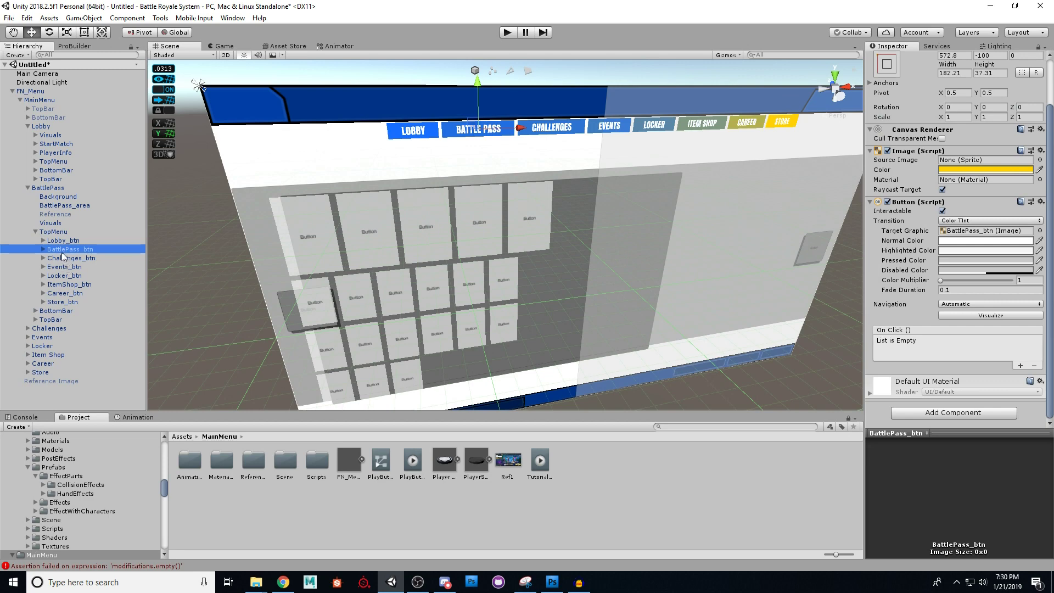
left_click(60, 243)
left_click(60, 276)
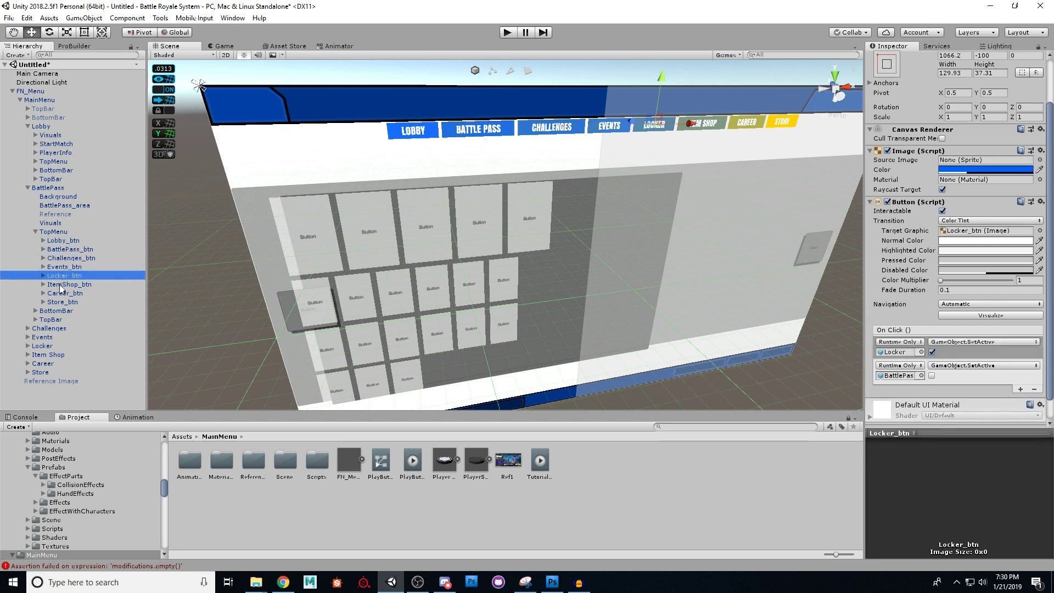
left_click(61, 284)
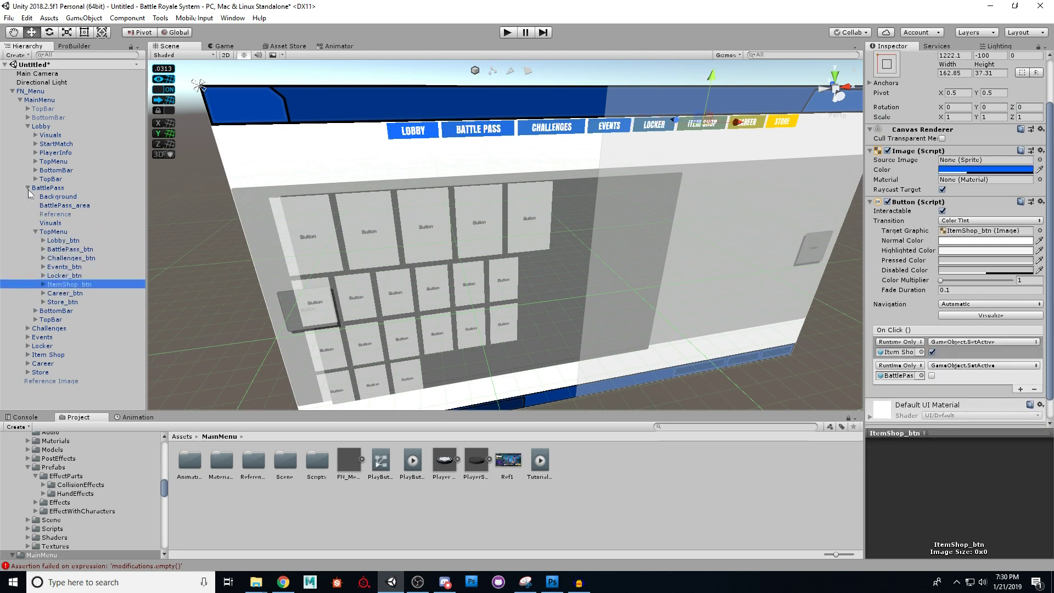
left_click(28, 189)
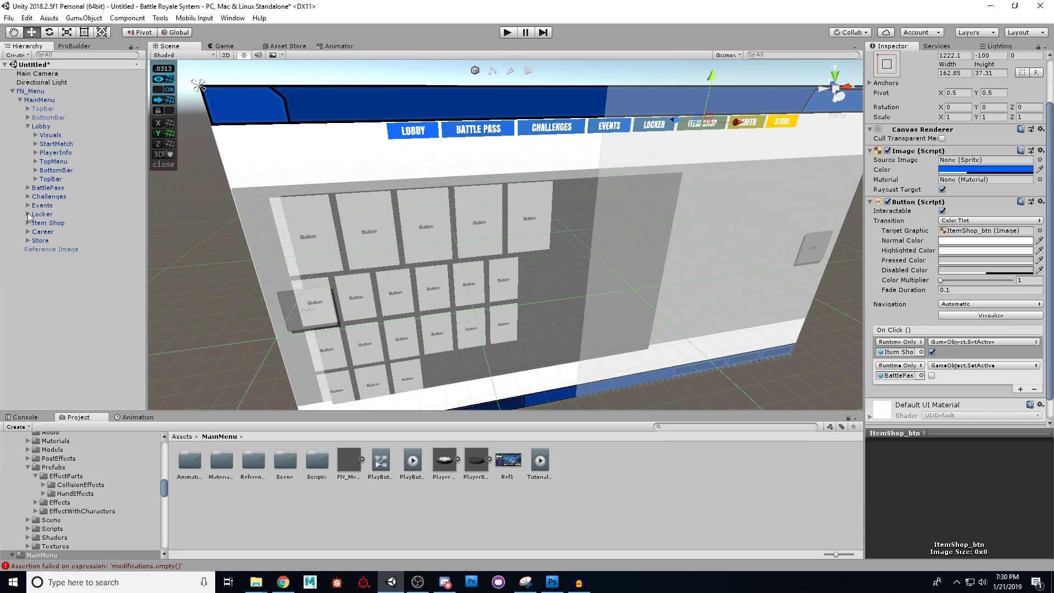
Expand the Locker page's TopMenu and check the On Click events of its Lobby_btn and BattlePass_btn
left_click(28, 214)
scroll(60, 239, "down", 3)
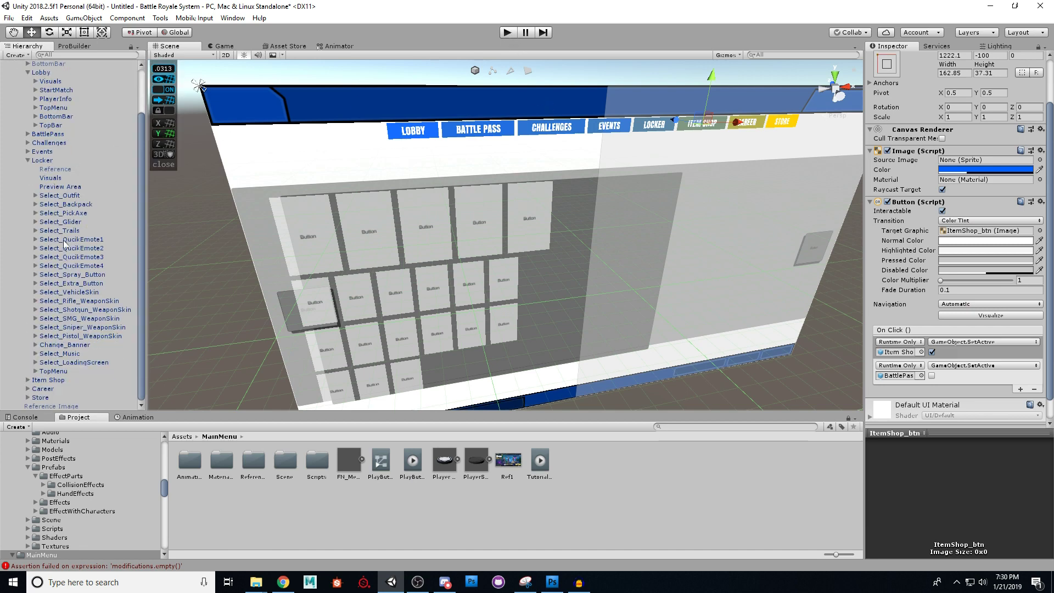
left_click(55, 371)
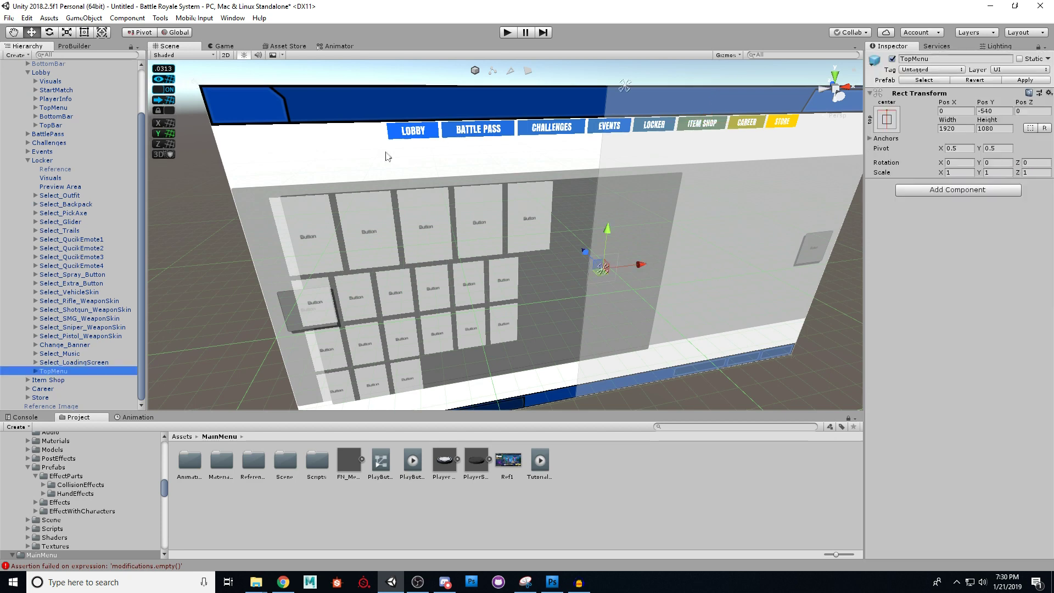
left_click(35, 372)
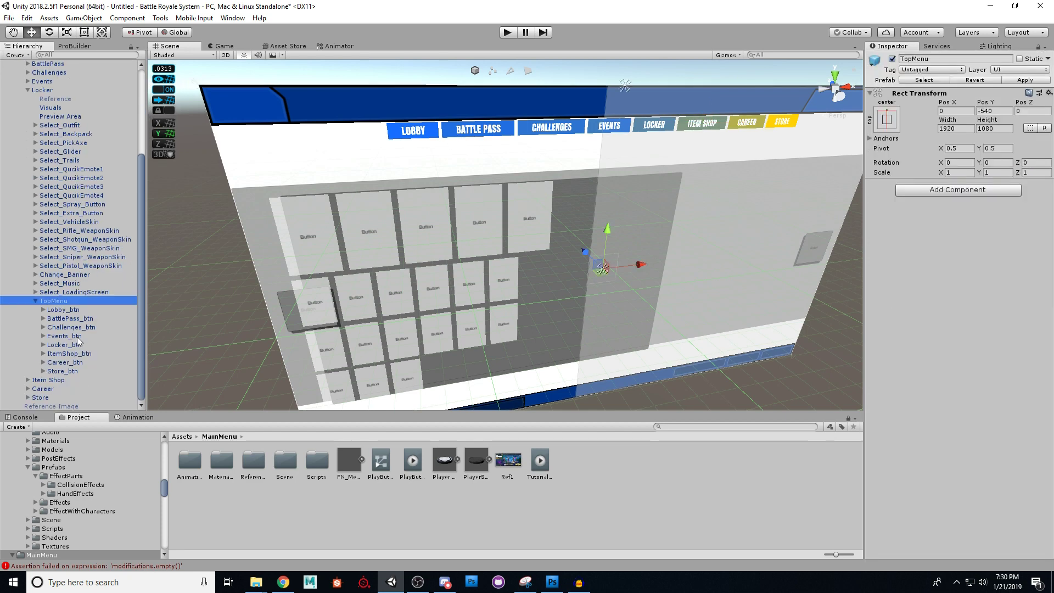
left_click(64, 311)
left_click(66, 320)
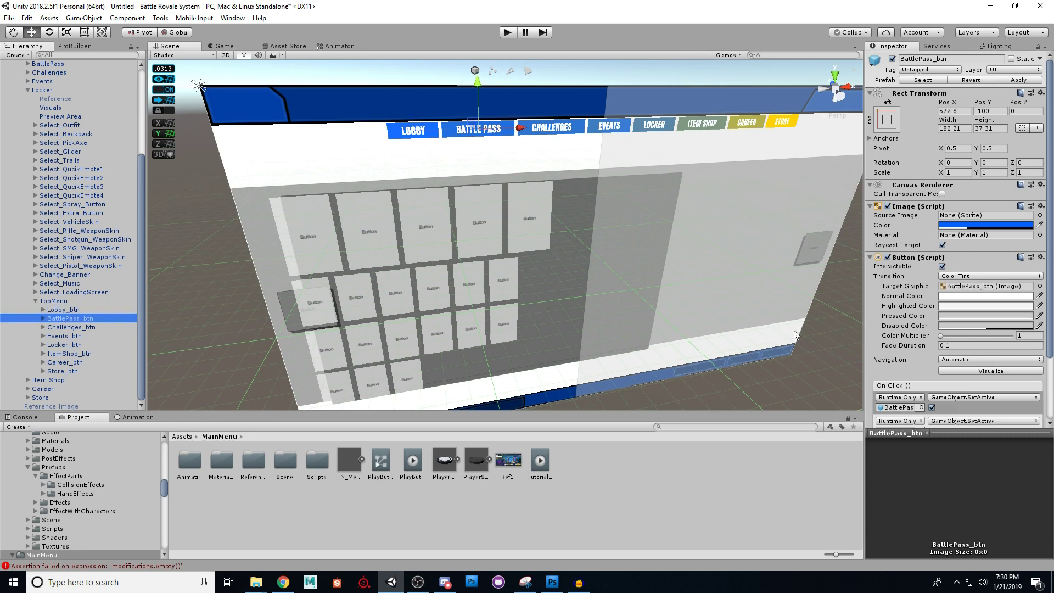
scroll(914, 330, "down", 3)
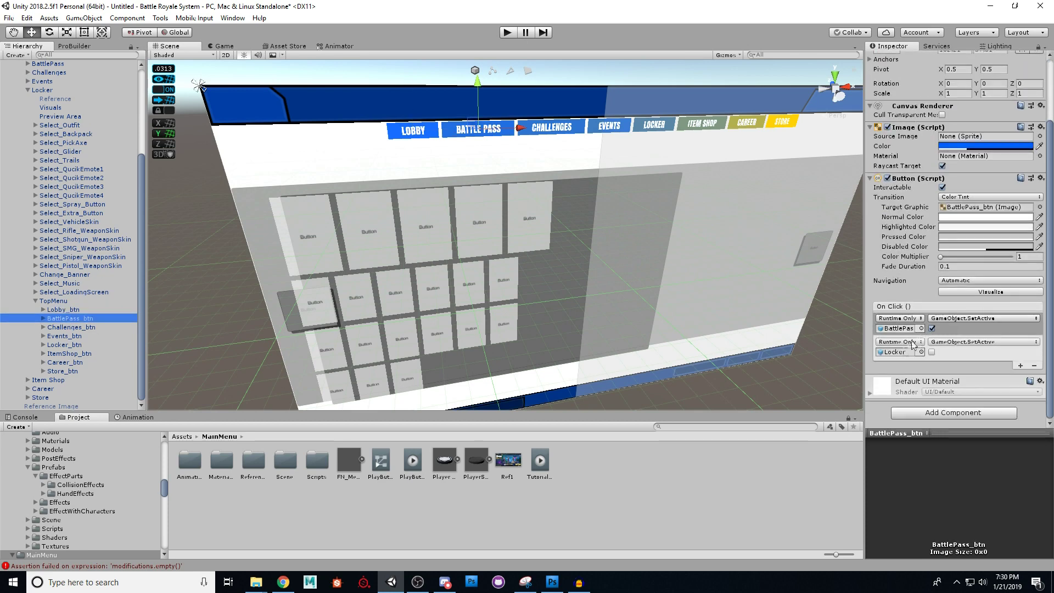
Run the menu briefly in play mode and recheck the On Click events of the Locker page's Lobby_btn
left_click(504, 33)
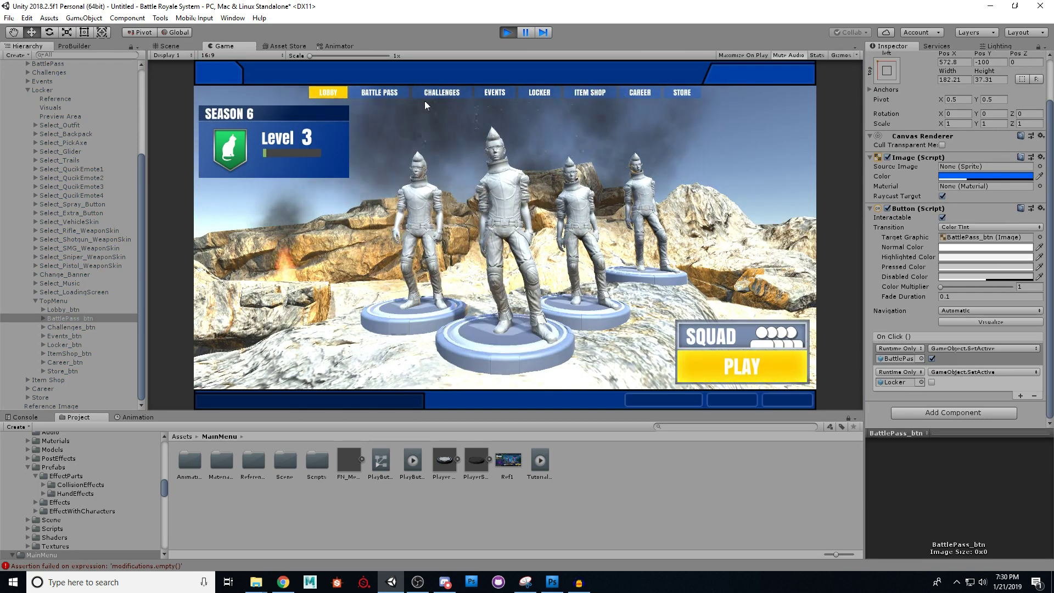
left_click(507, 34)
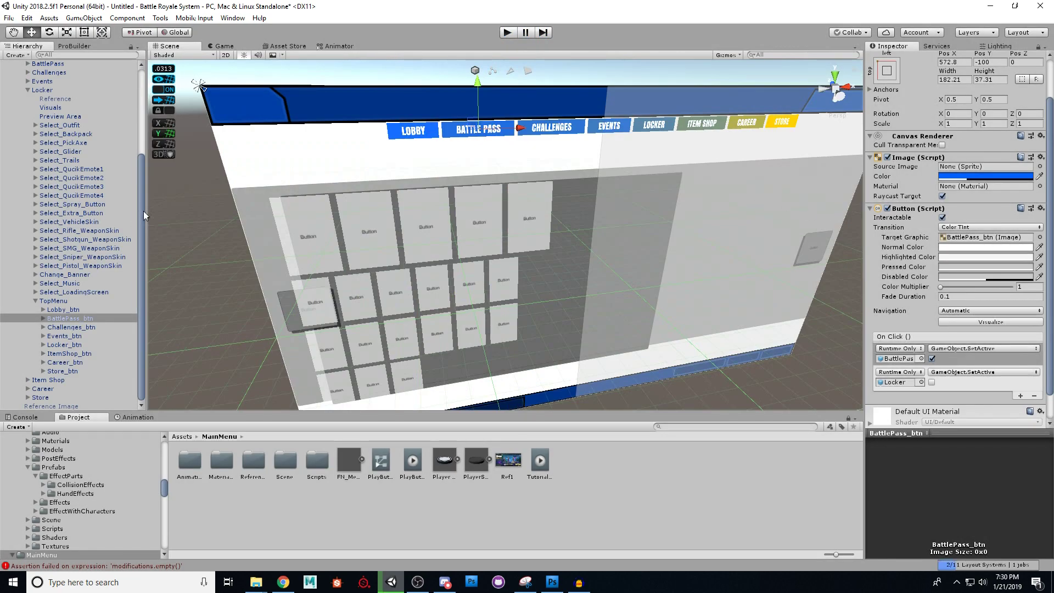
left_click(66, 310)
scroll(902, 294, "up", 3)
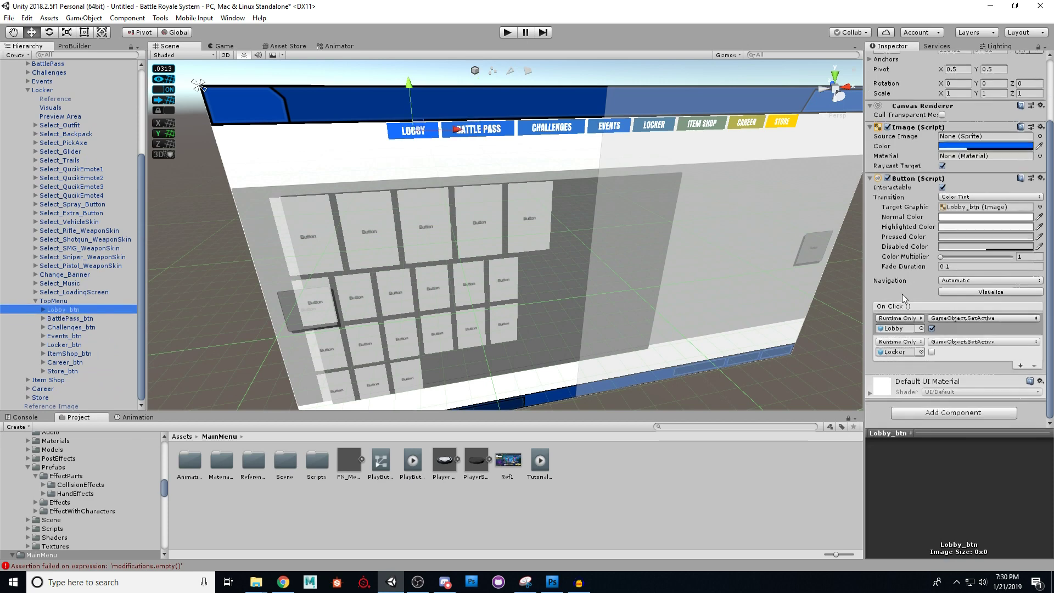
scroll(902, 294, "down", 3)
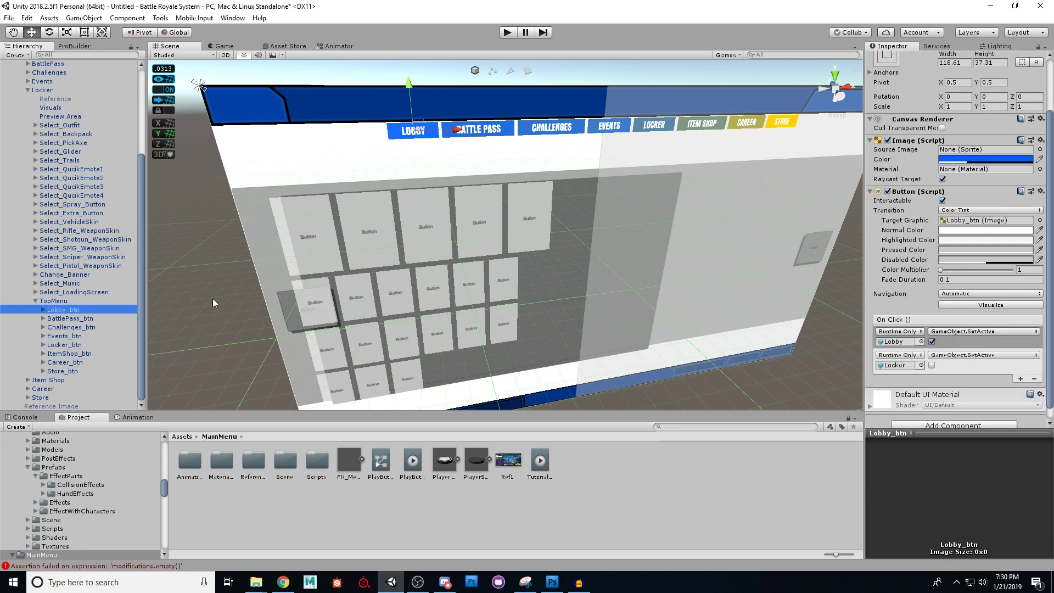
scroll(141, 198, "up", 5)
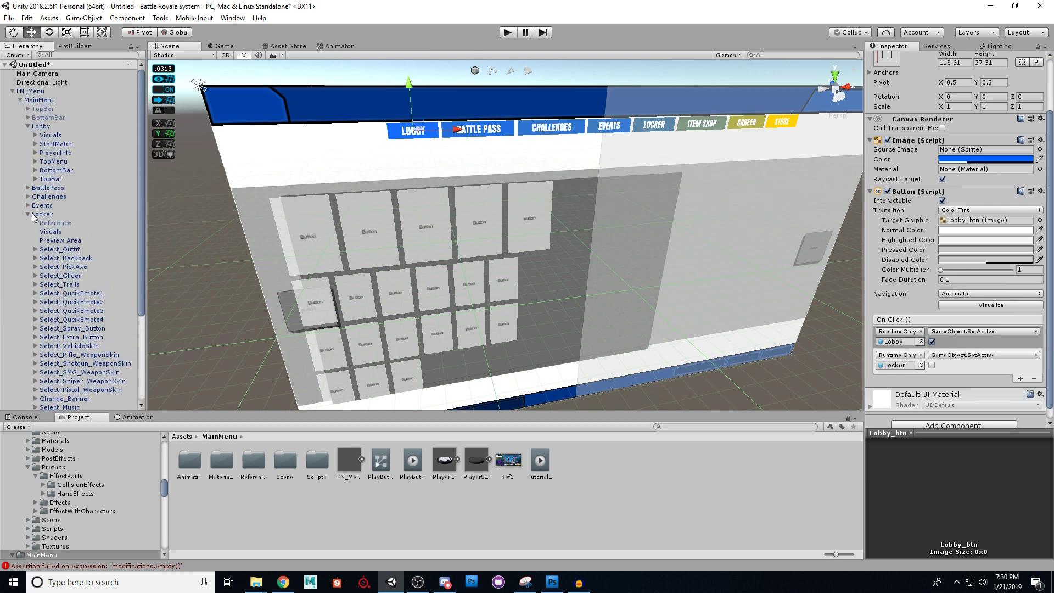
left_click(29, 214)
Inspect the Career and Locker page objects, the Main Menu Handler script on MainMenu, and the Lobby page's TopMenu
left_click(30, 231)
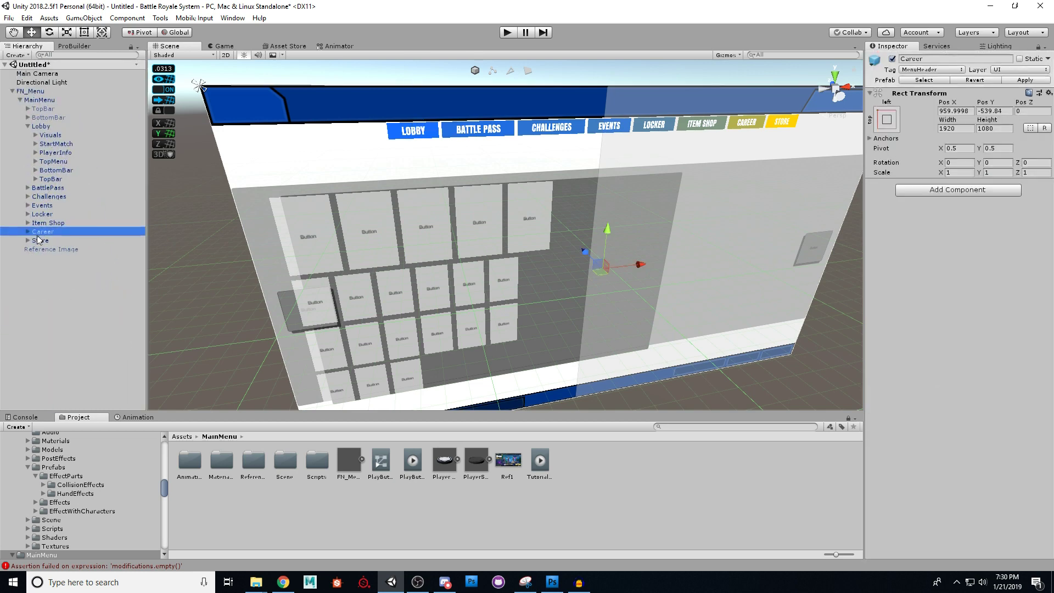
left_click(28, 232)
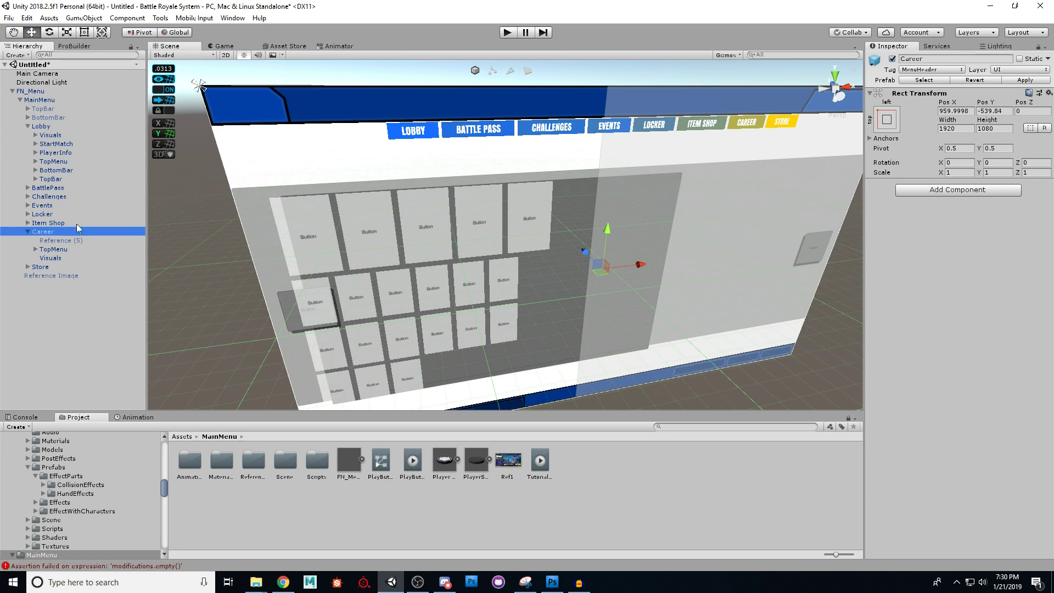
left_click(42, 215)
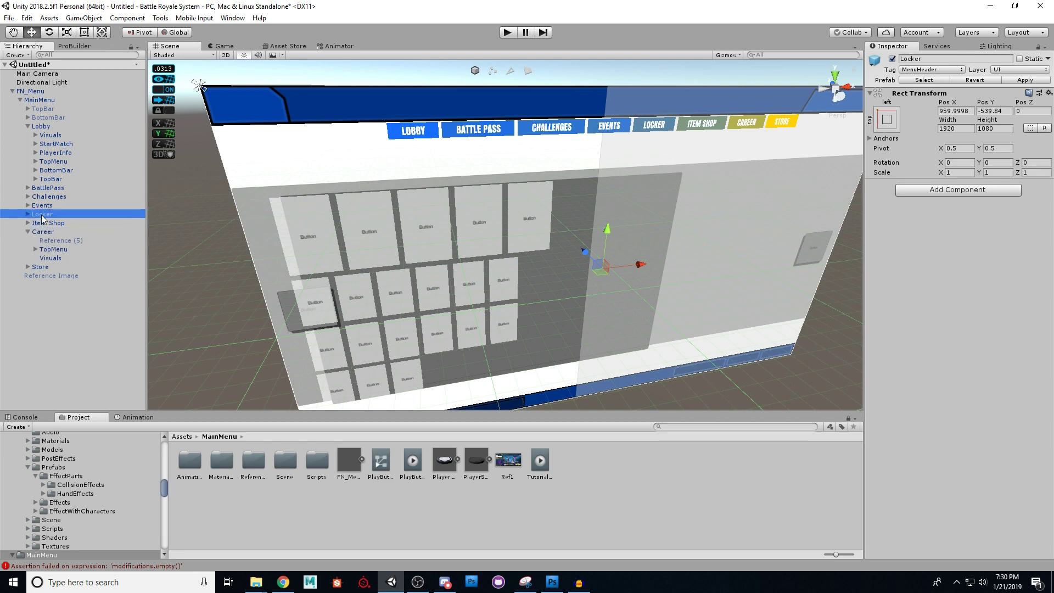
left_click(40, 101)
left_click(34, 93)
left_click(39, 100)
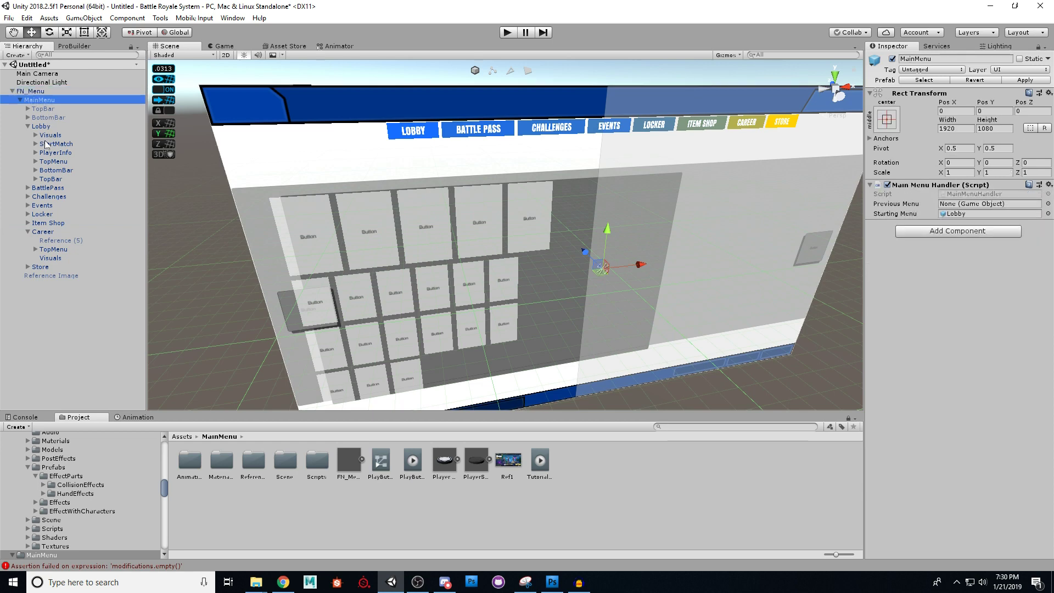
left_click(51, 162)
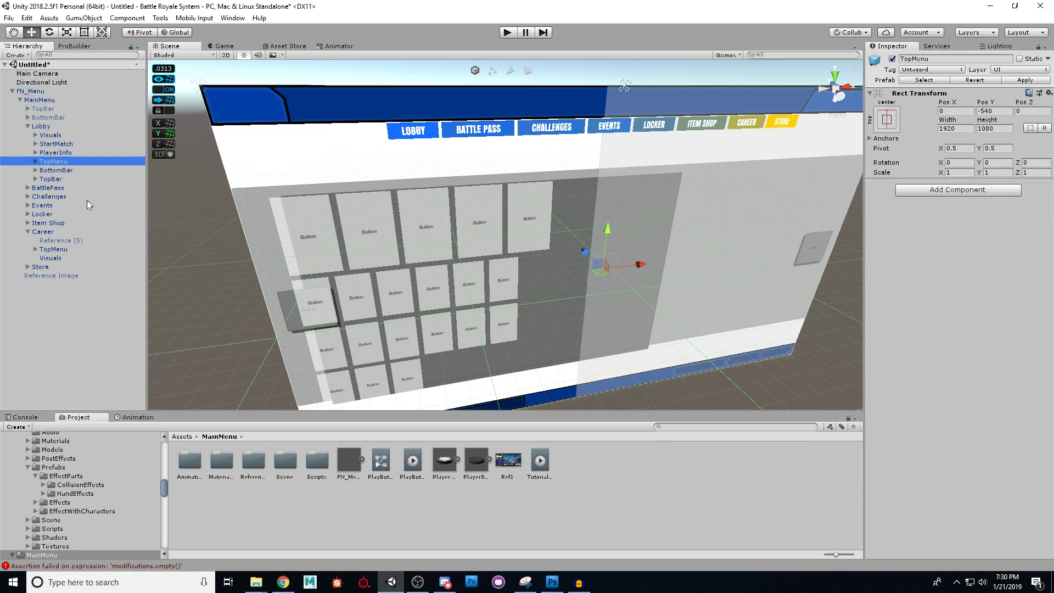
Expand the Career page's TopMenu and check the On Click events of its Lobby_btn
left_click(35, 250)
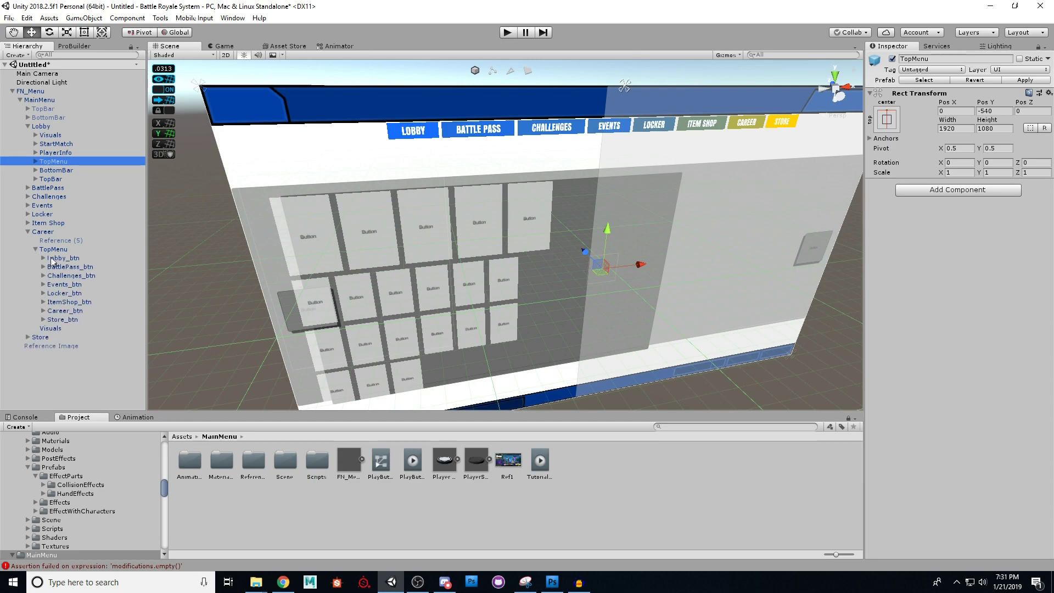
left_click(59, 258)
left_click_drag(554, 270, 635, 285, "alt")
scroll(1007, 325, "down", 3)
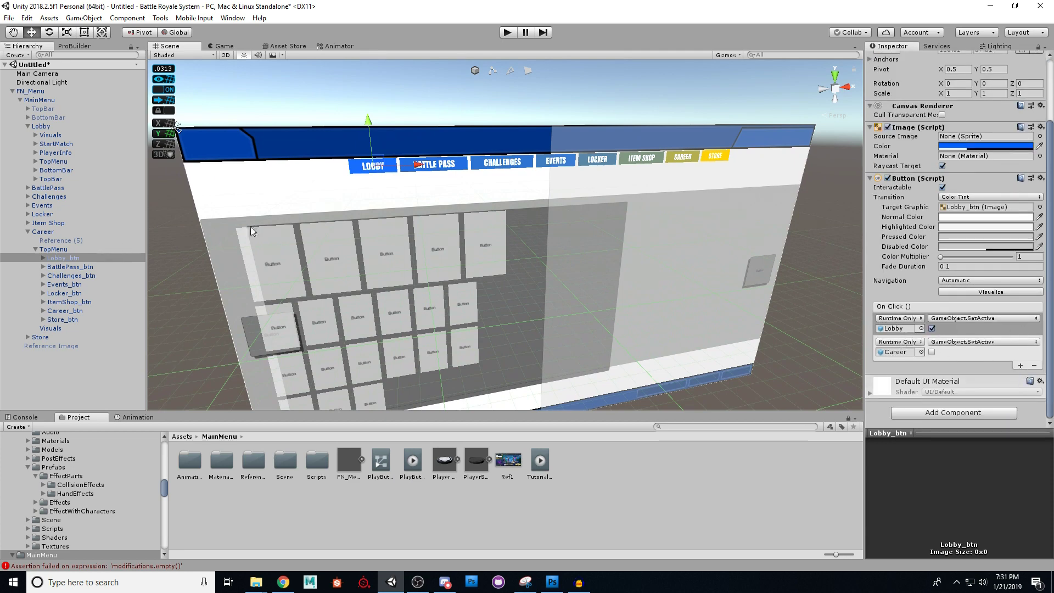
left_click(48, 240)
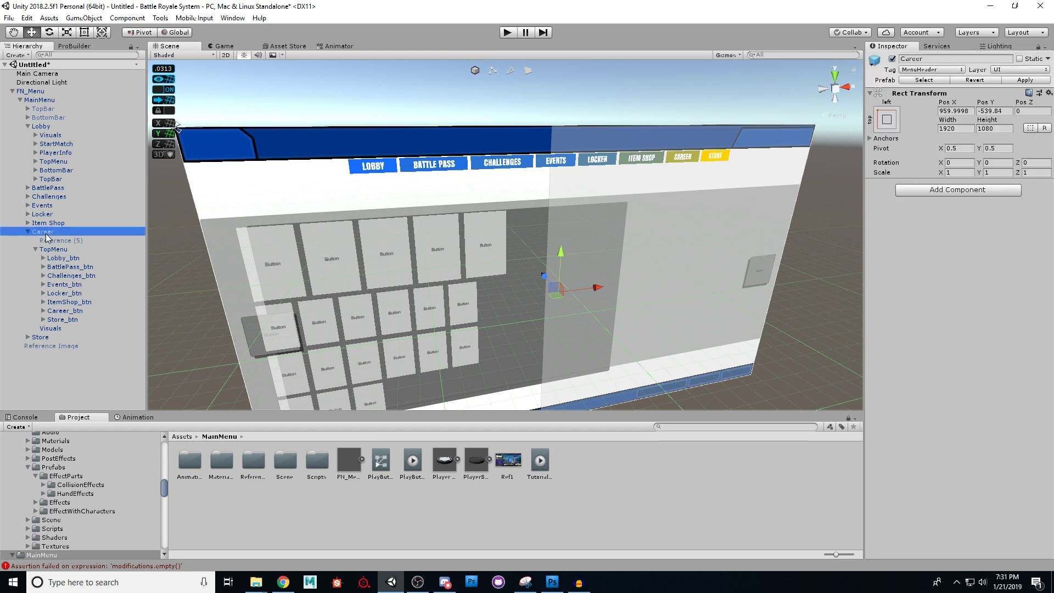
left_click(59, 261)
scroll(904, 279, "down", 3)
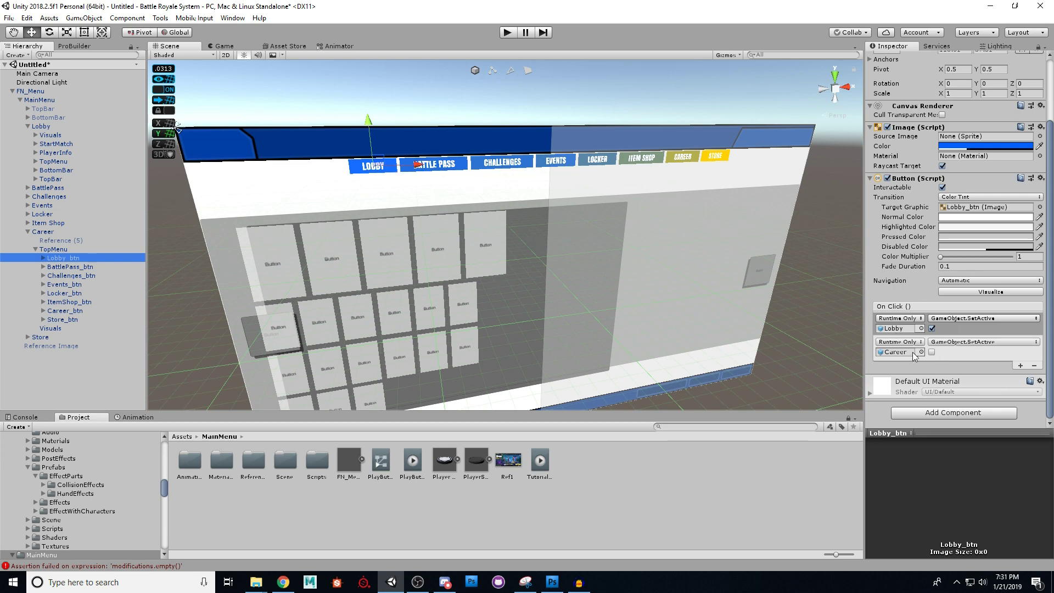
scroll(905, 296, "up", 5)
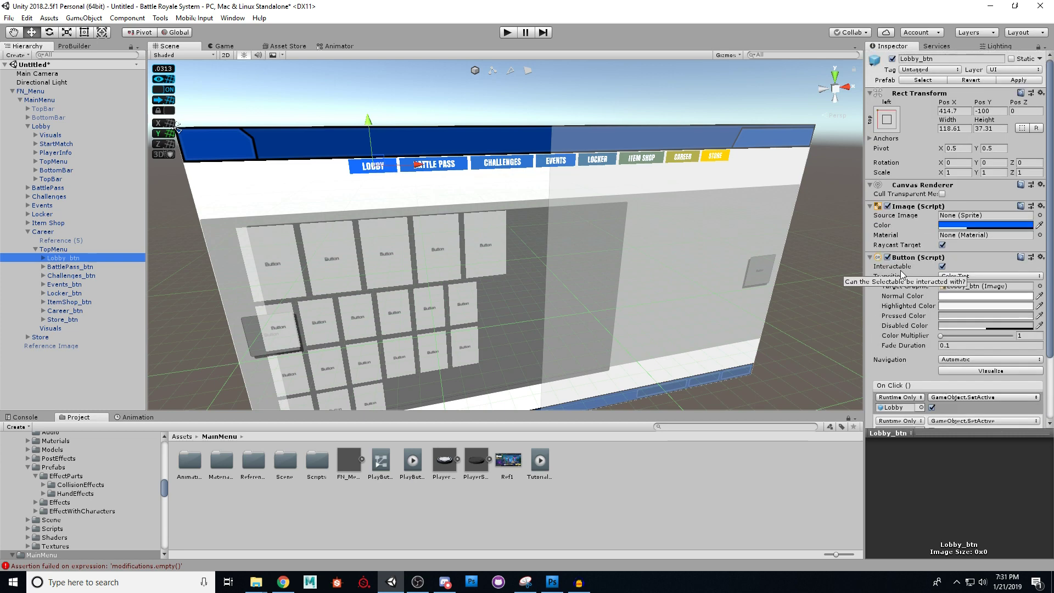
Collapse the Career and Lobby pages and deactivate all pages from BattlePass through Store
left_click(41, 337)
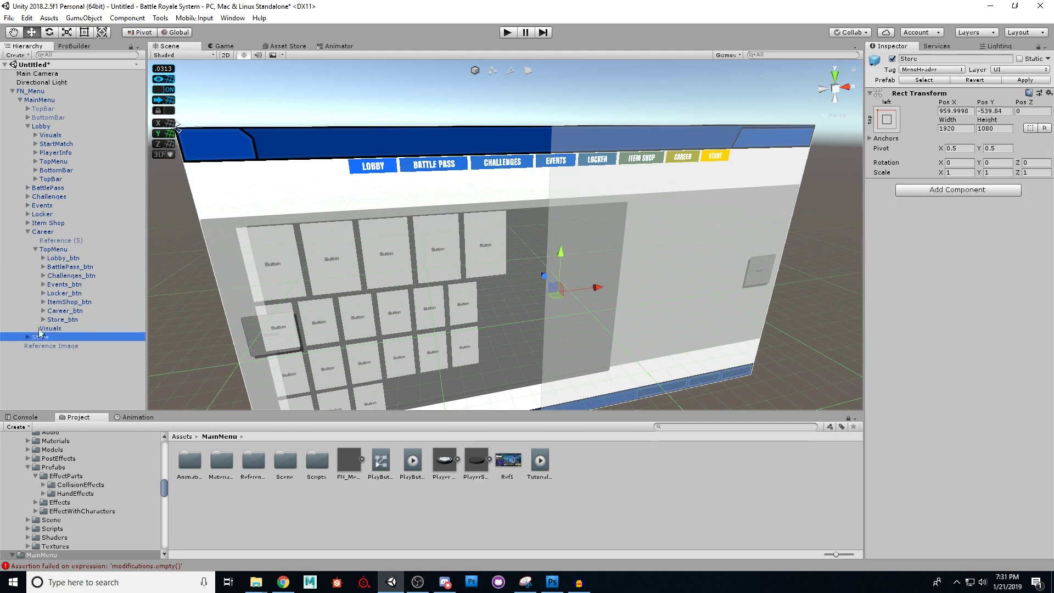
left_click(29, 232)
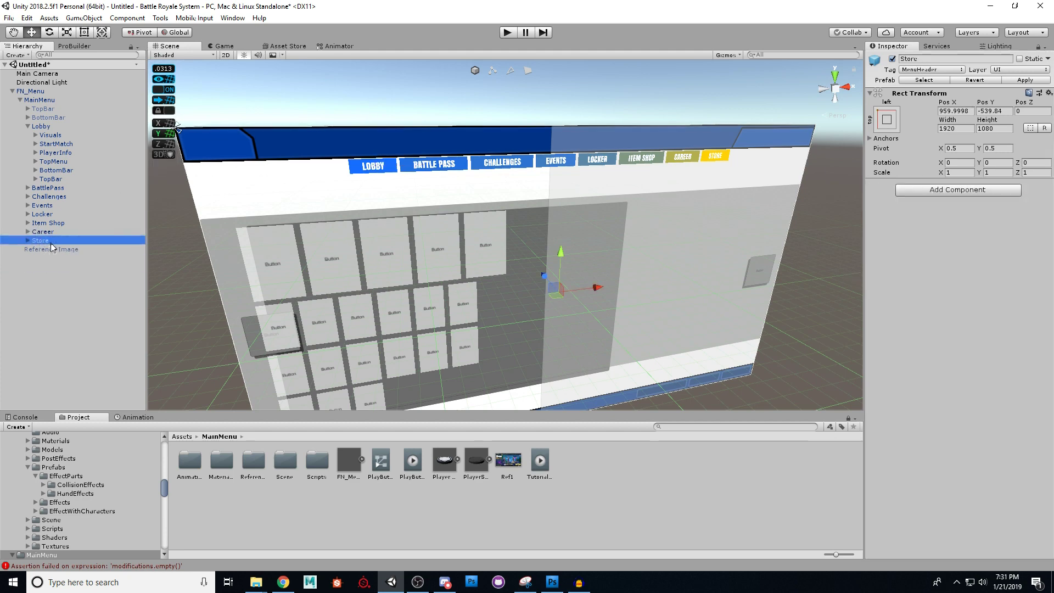
left_click(43, 126)
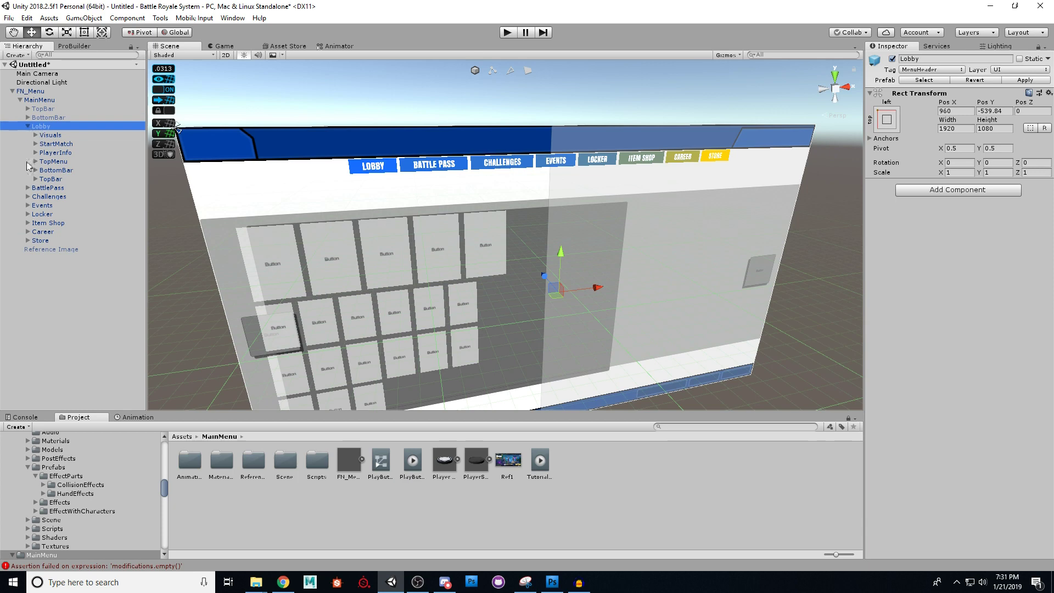
left_click(28, 126)
left_click(40, 137)
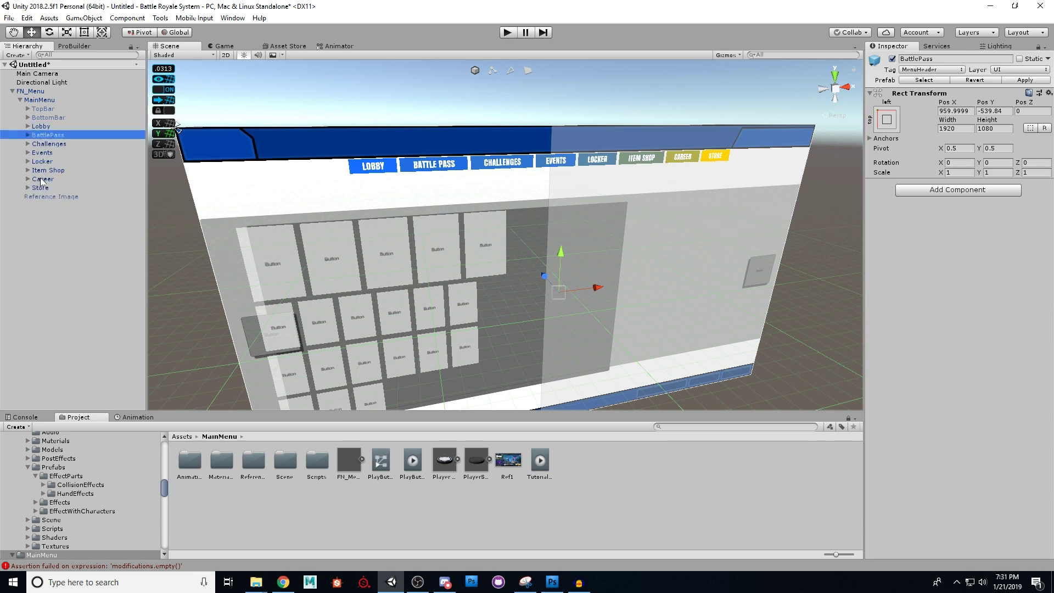
left_click(43, 188, "shift")
left_click(893, 58)
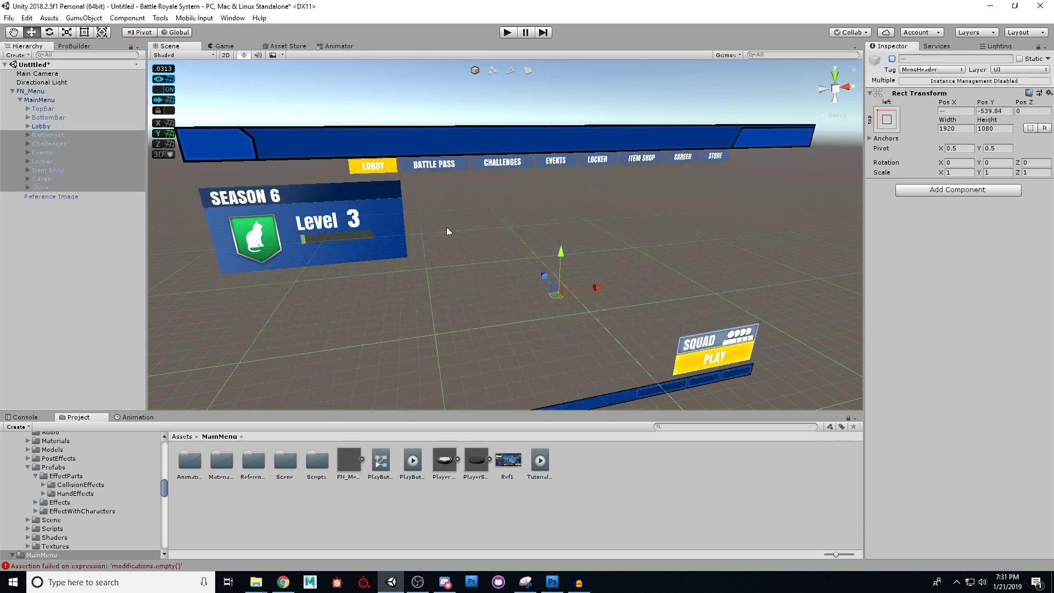
Frame the WORLD object under the Lobby page's Visuals and run the menu briefly in play mode
scroll(446, 226, "up", 5)
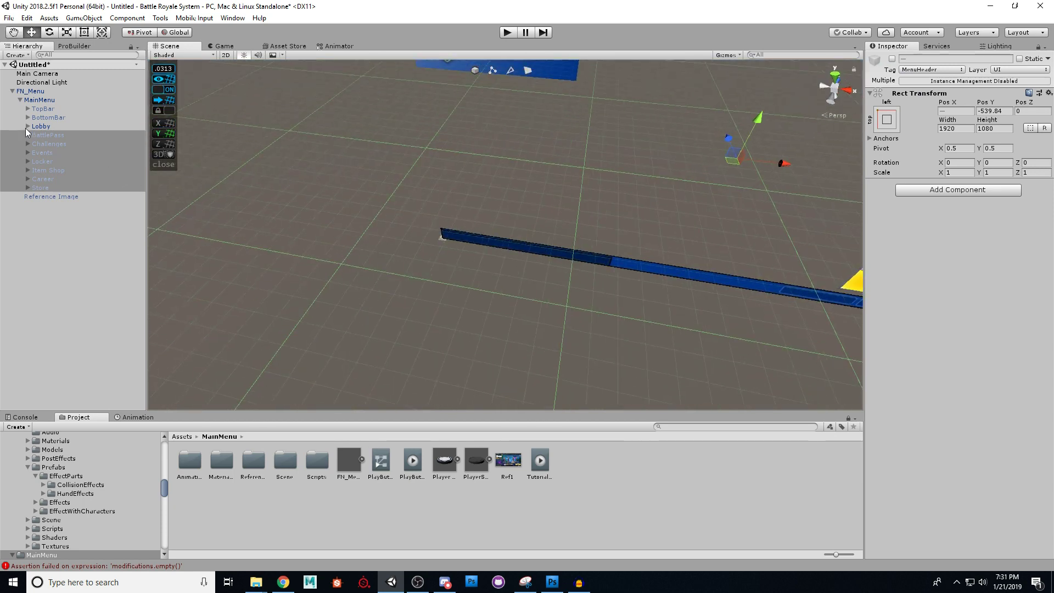
left_click(28, 126)
left_click(35, 135)
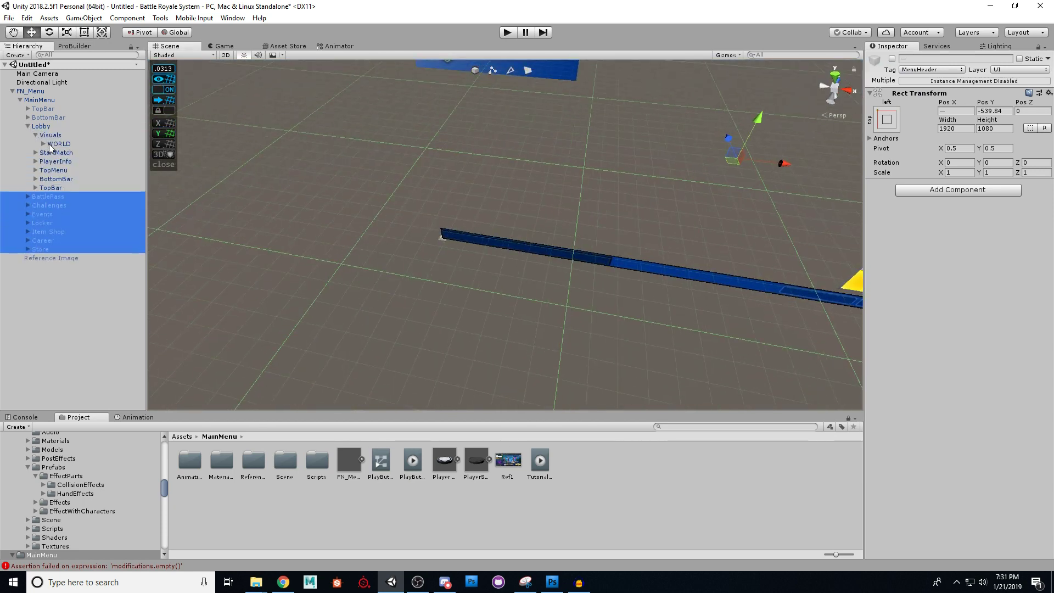
left_click(55, 144)
key("f")
left_click_drag(465, 225, 478, 84, "alt")
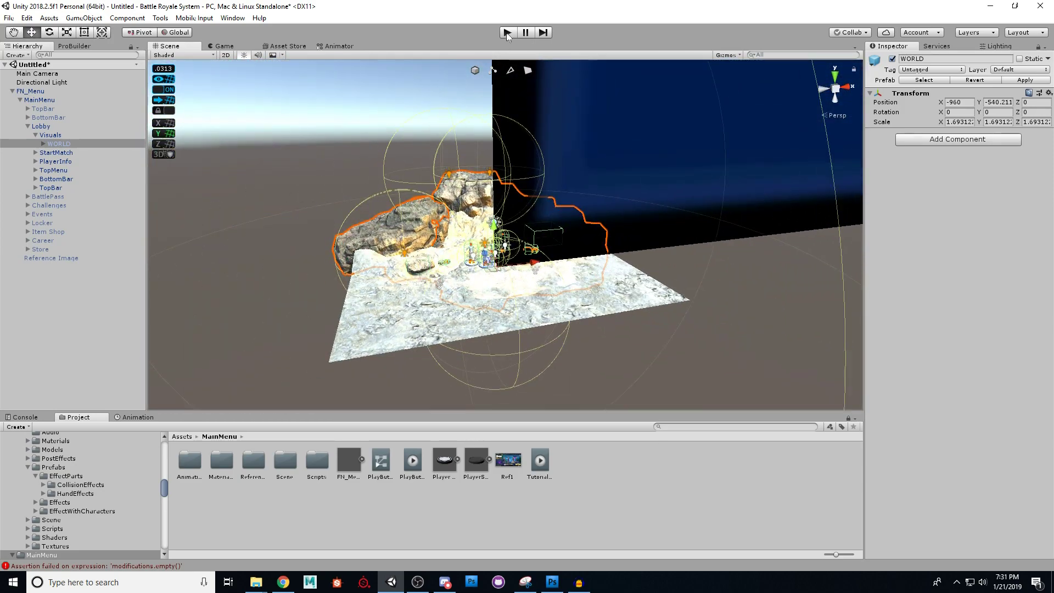
key("ctrl+p")
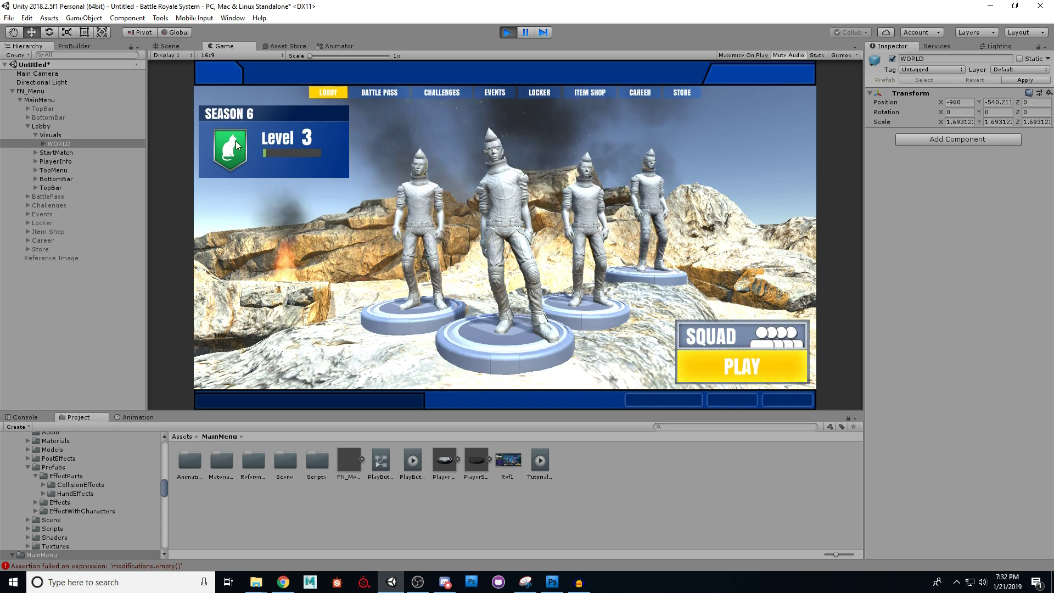
left_click(508, 32)
Switch to Photoshop and examine the Logo group, Shape 3, Shield_Frame, Shield_Gradient and Shield_Color layers of PlayerBanner_Make.psd
left_click(552, 583)
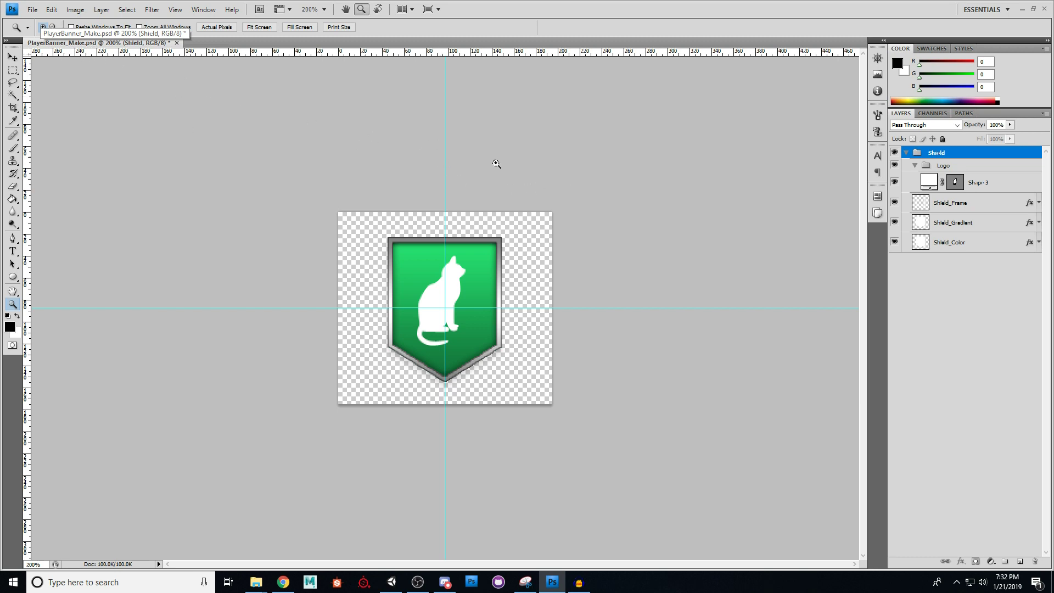
left_click(985, 183)
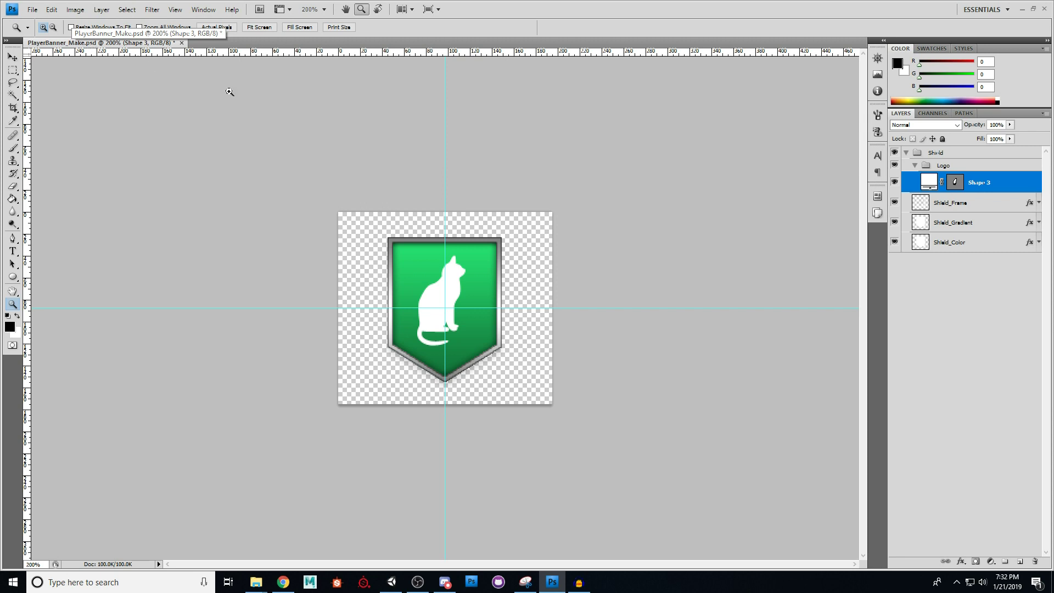
left_click(907, 153)
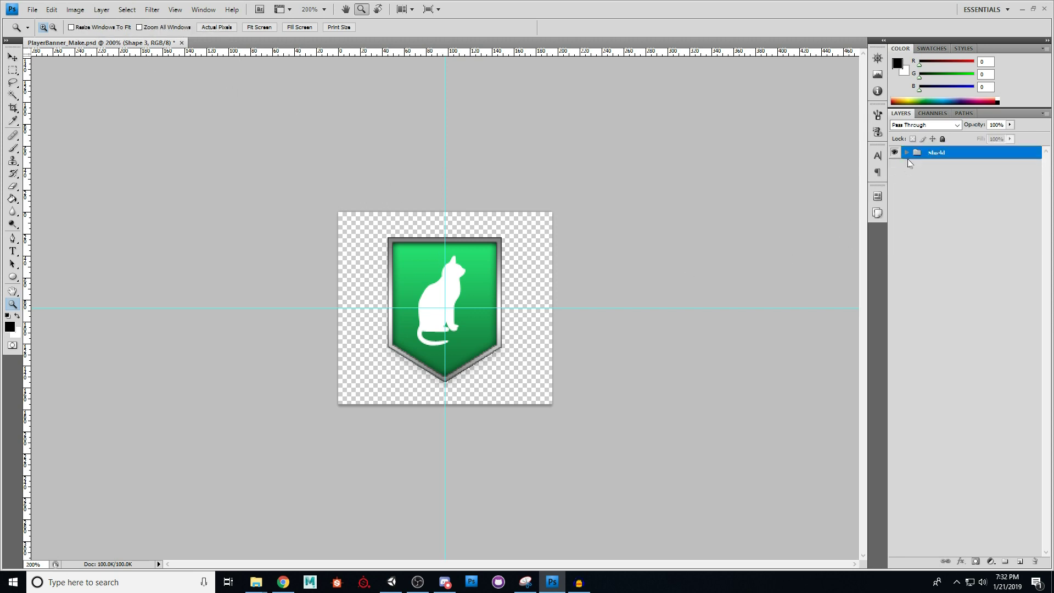
left_click(906, 153)
left_click(915, 166)
left_click(915, 166)
left_click(954, 204)
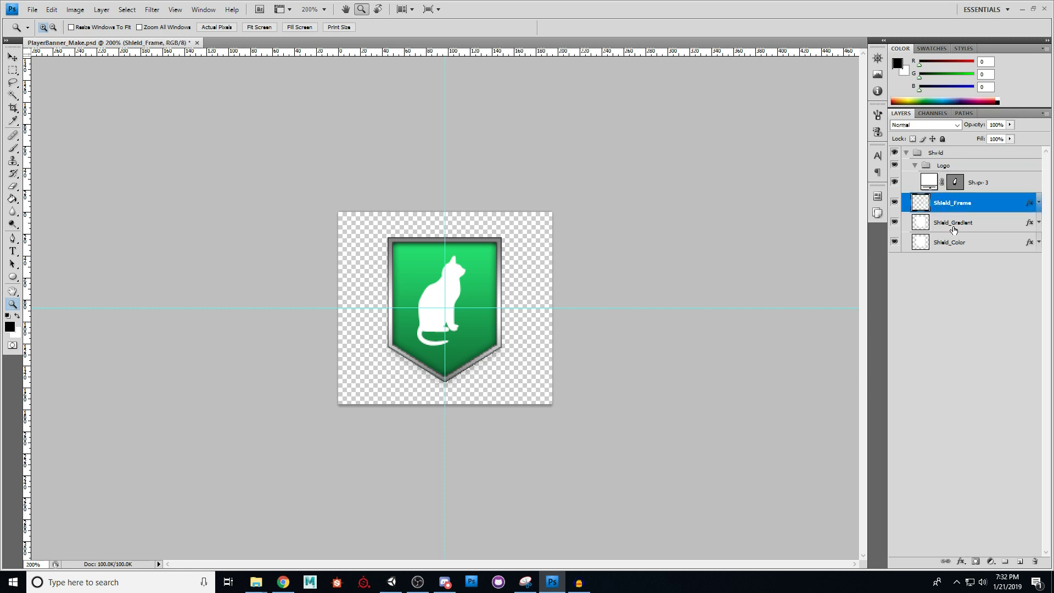
left_click(954, 222)
left_click(956, 243)
left_click(955, 223)
left_click(956, 242)
left_click(956, 223)
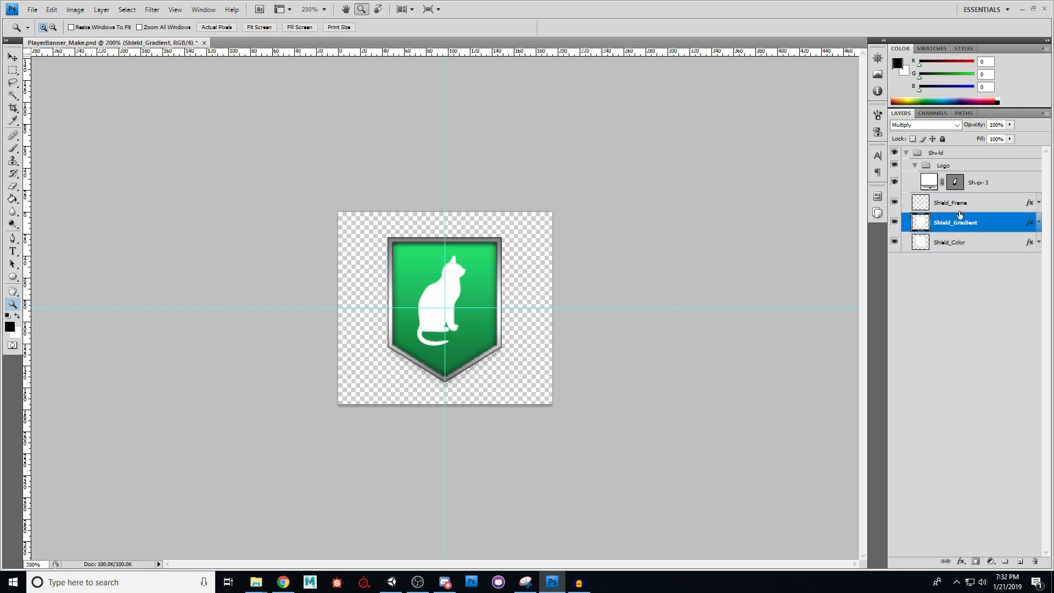
left_click(960, 203)
Toggle the visibility of the Shape 3 cat layer to compare the shield with and without its logo
left_click(895, 182)
left_click(894, 183)
left_click(895, 182)
left_click(895, 182)
left_click(895, 182)
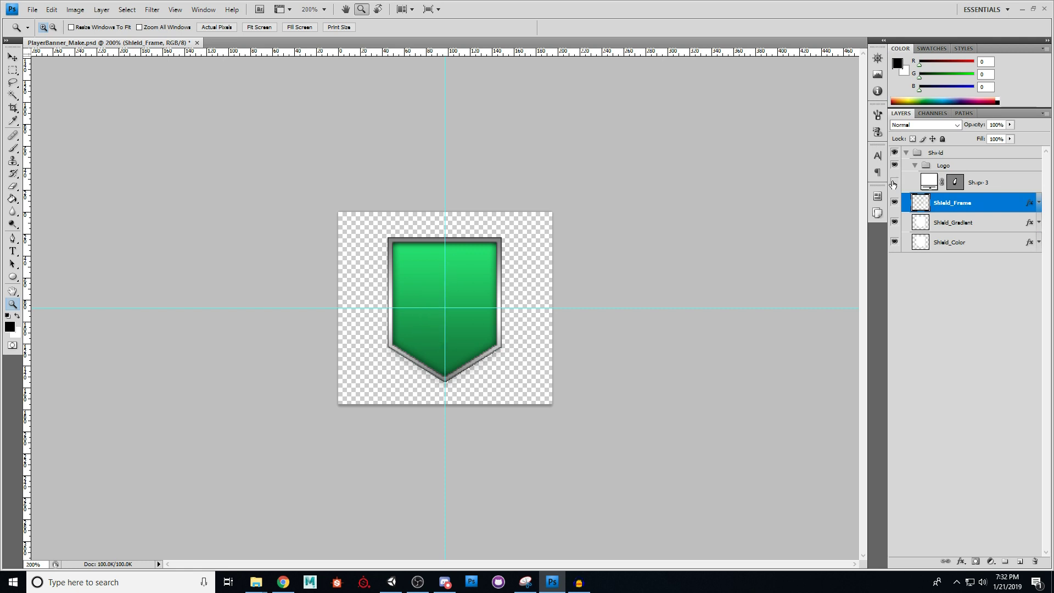
left_click(895, 182)
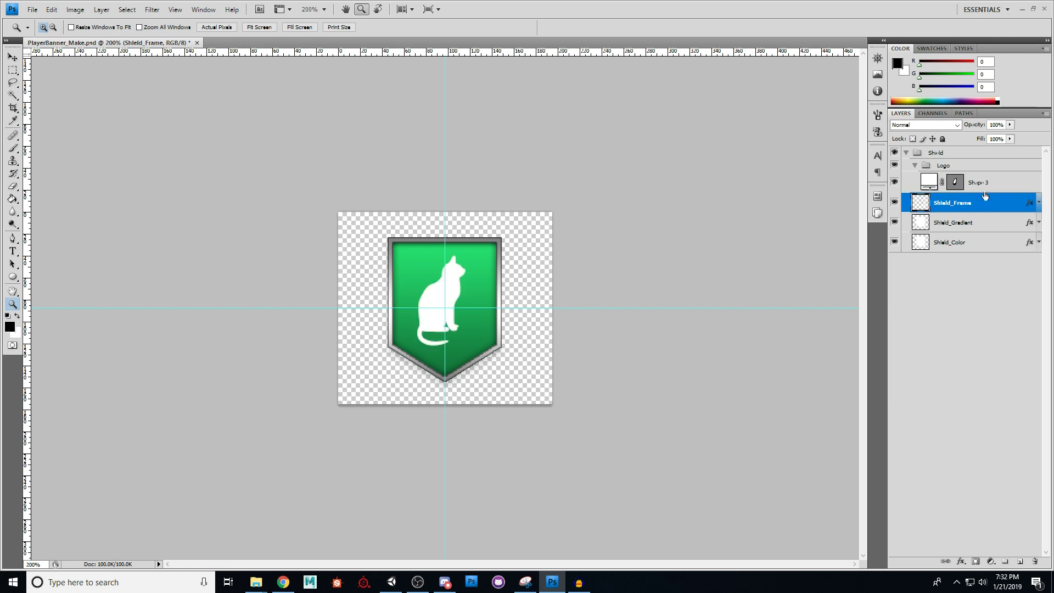
Add a new layer above Shape 3 in the Logo group and hide the Shape 3 cat layer
left_click(985, 186)
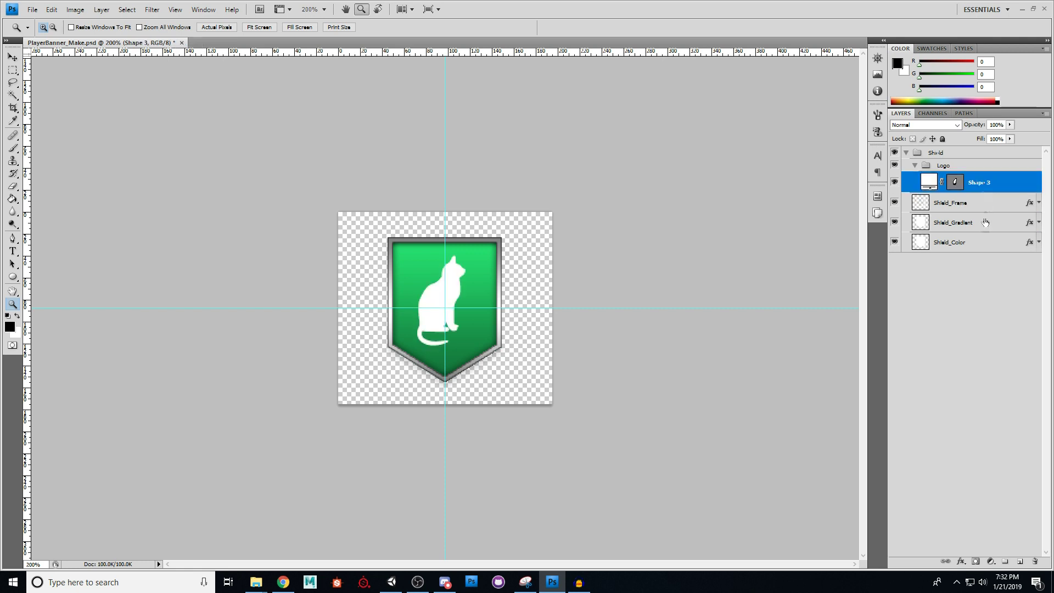
left_click(1020, 561)
left_click(895, 202)
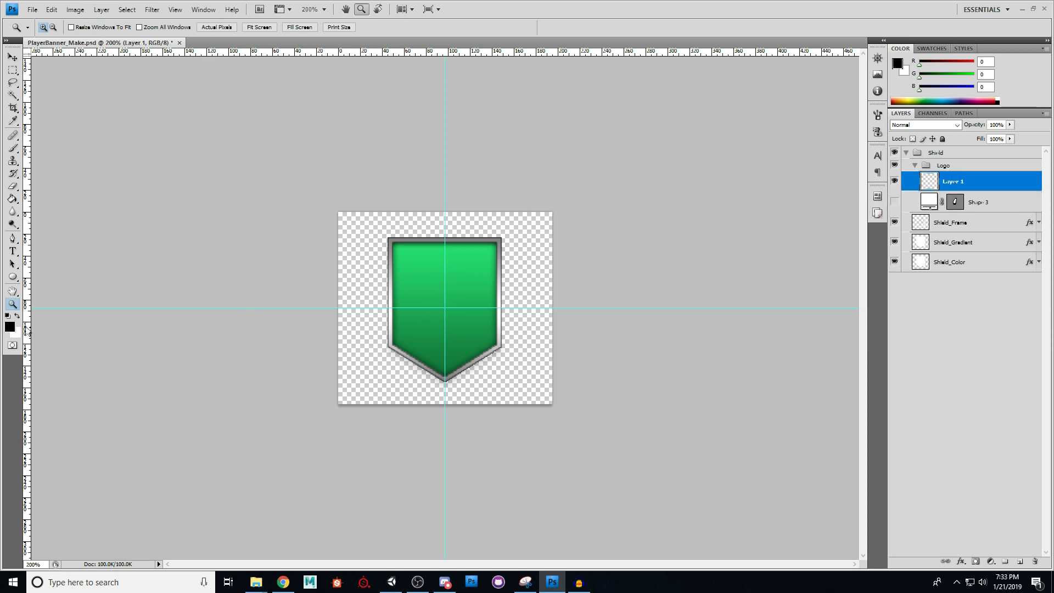
Choose the rabbit for the Custom Shape tool and swap the foreground color to white
left_click_drag(13, 277, 70, 330)
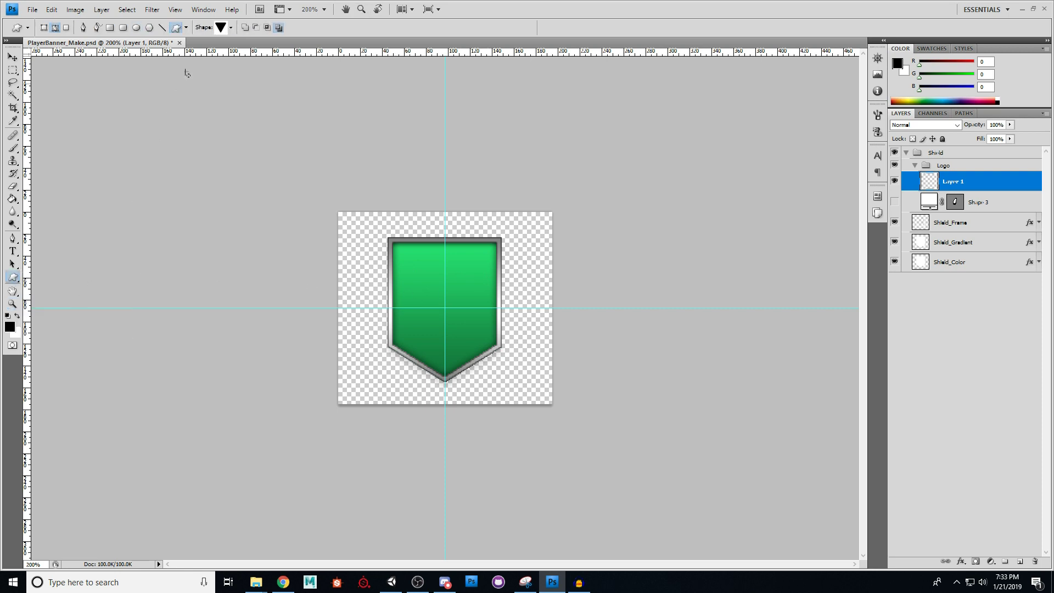
left_click(221, 29)
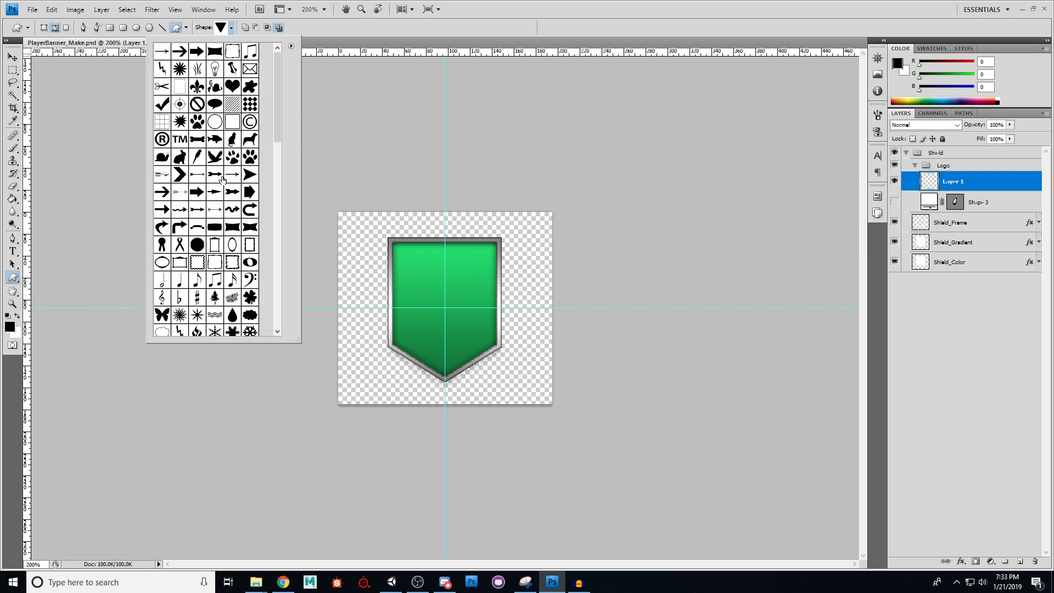
double_click(179, 158)
left_click(18, 315)
Try to draw the rabbit as a path on the shield with Layer 1 selected
left_click_drag(431, 275, 453, 334)
key("v")
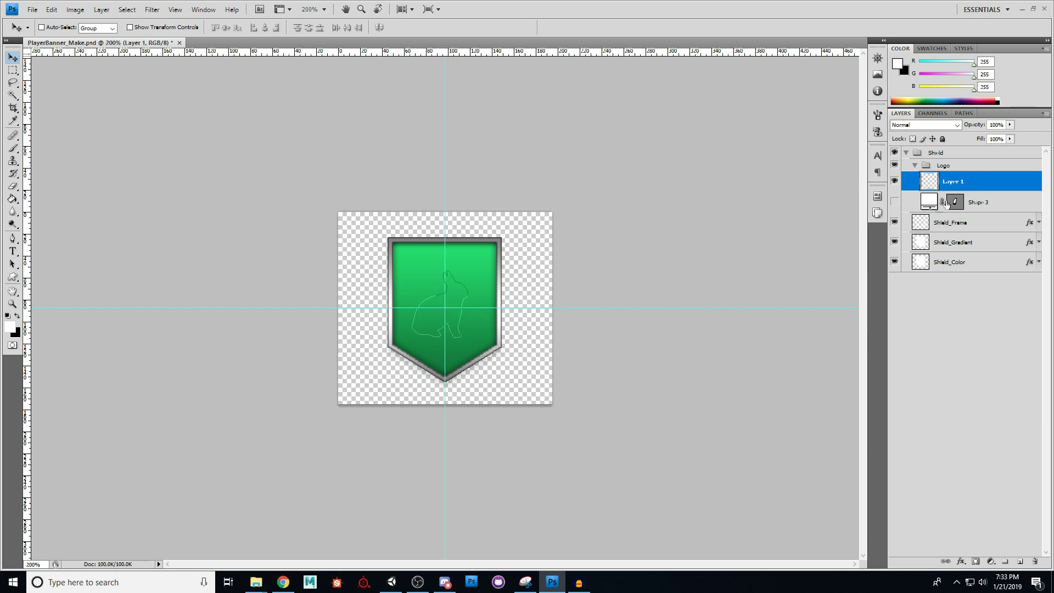
left_click(939, 202)
left_click(931, 185)
left_click(932, 201)
left_click(931, 184)
Draw a white rabbit as a shape layer on the green shield and nudge it slightly into position
left_click(13, 277)
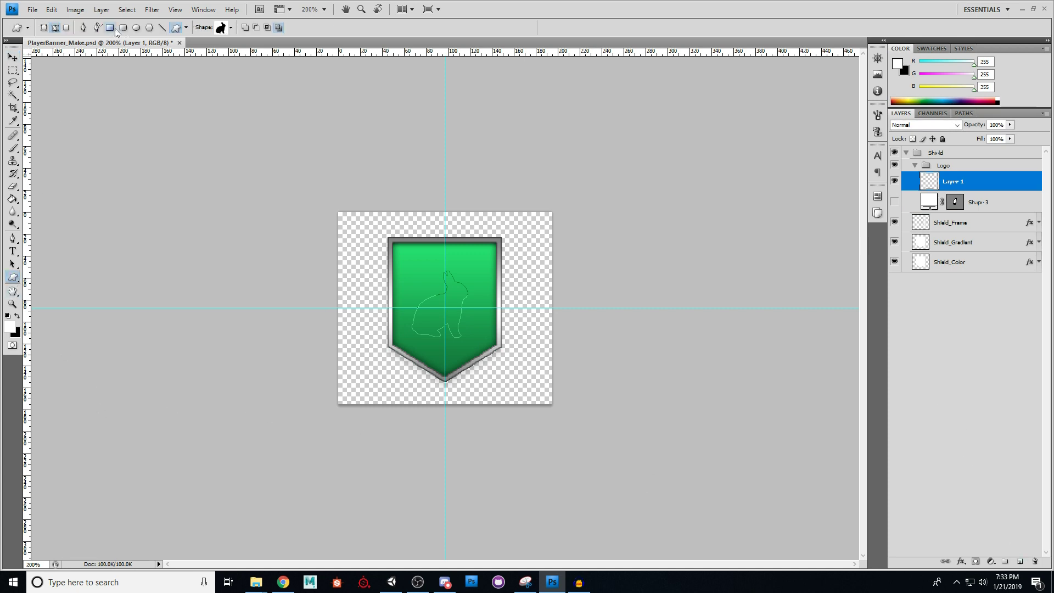
left_click(44, 28)
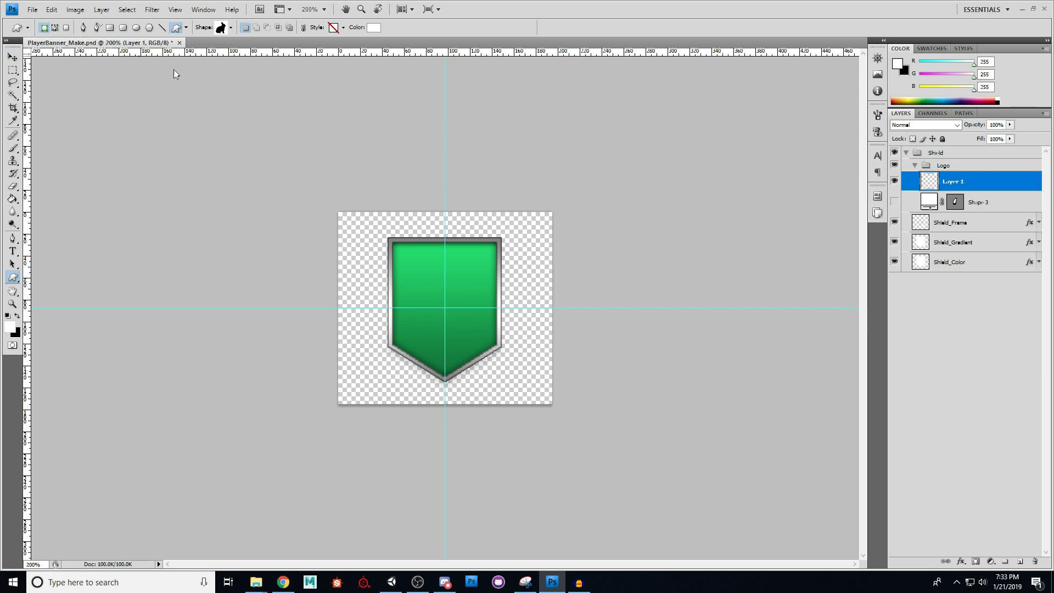
left_click_drag(411, 255, 479, 341)
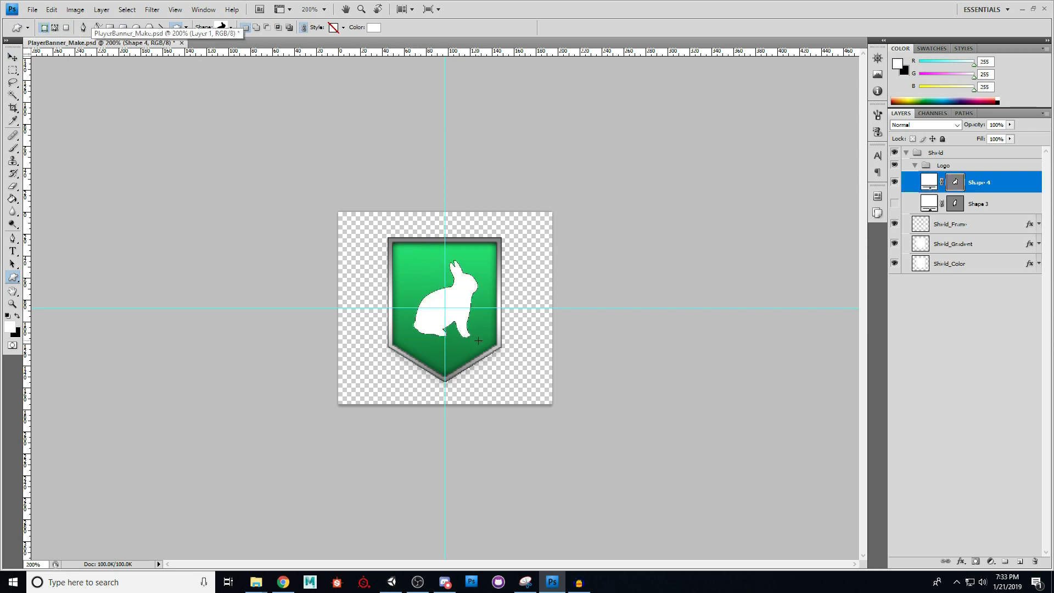
key("v")
left_click_drag(465, 297, 464, 295)
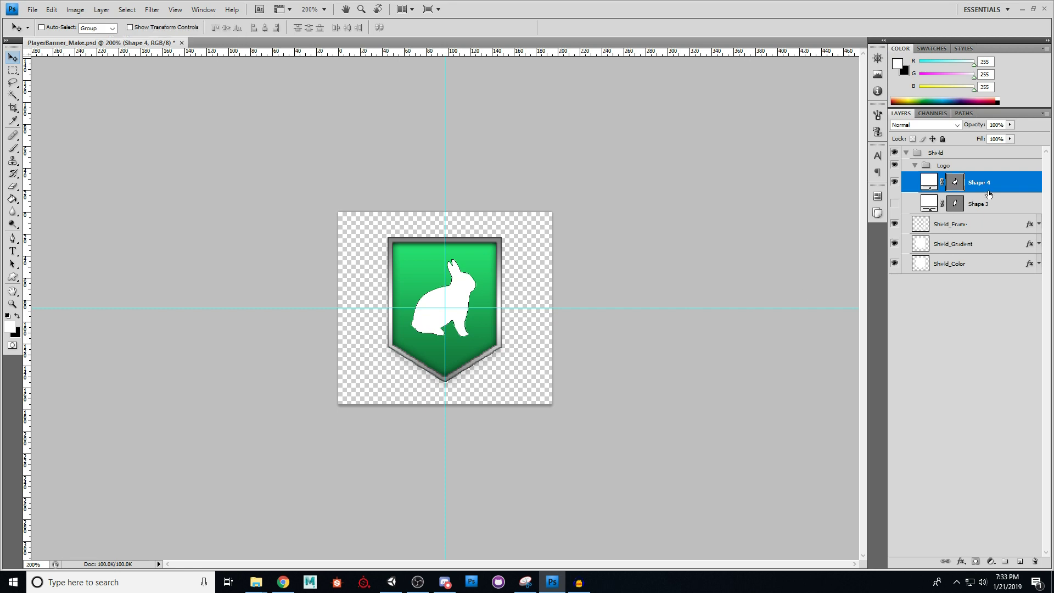
Try a Drop Shadow effect on the rabbit shape layer
left_click(984, 199)
left_click(967, 184)
left_click(961, 561)
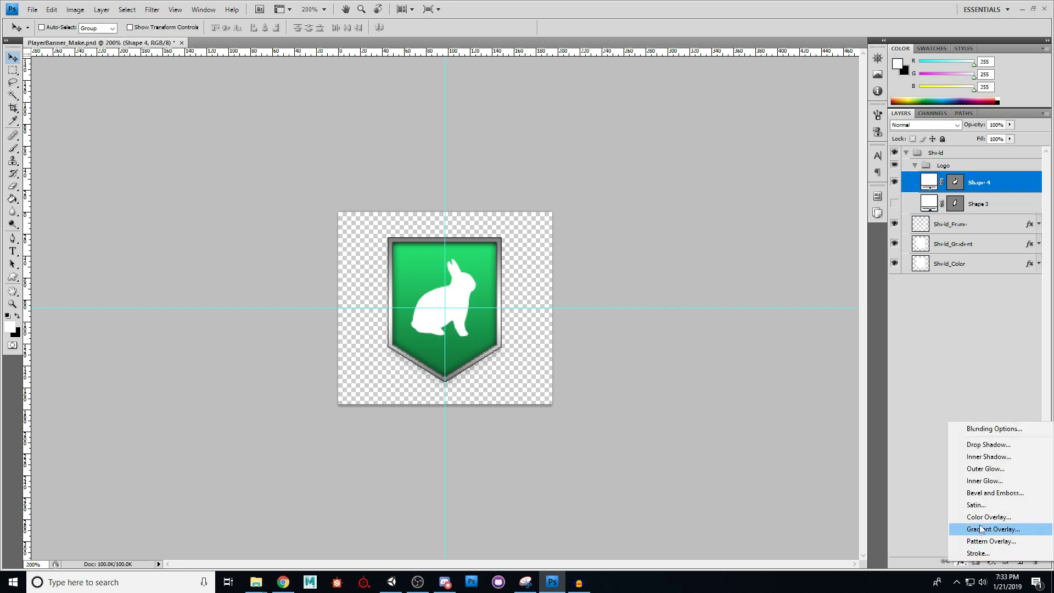
left_click(986, 445)
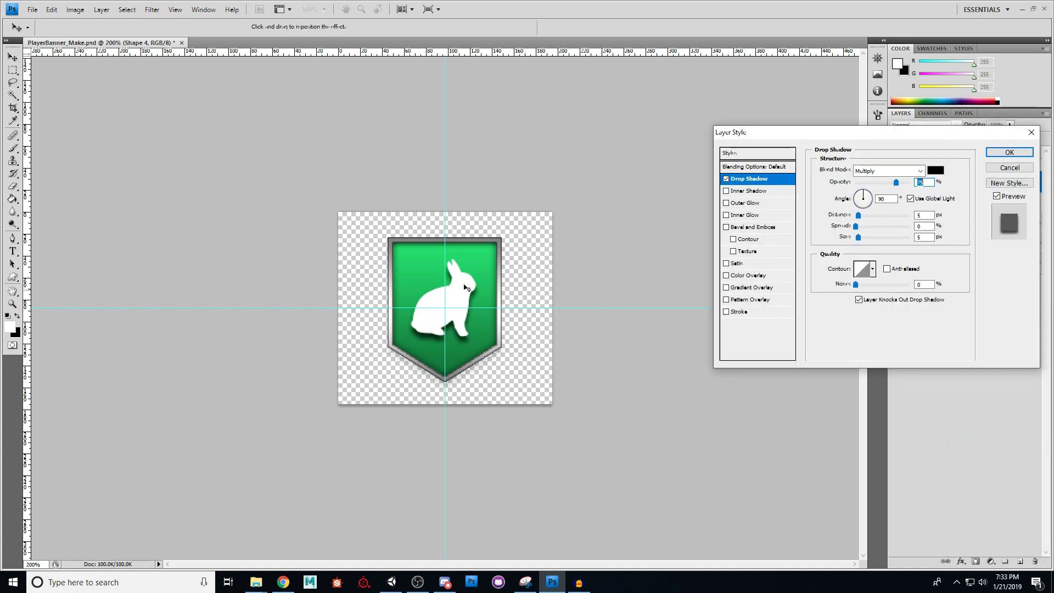
left_click(1009, 168)
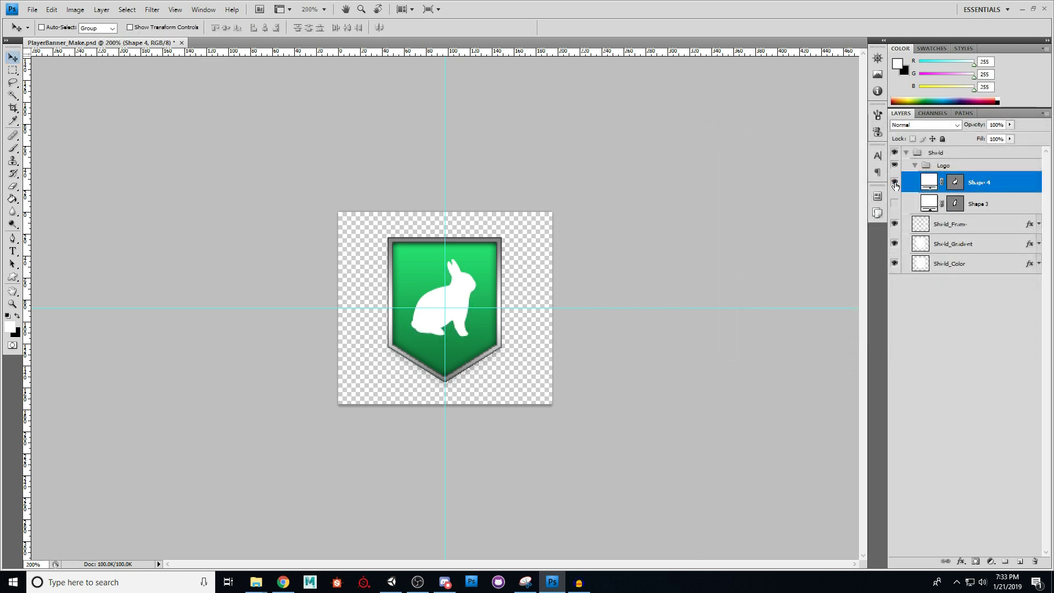
Toggle the visibility of the rabbit and cat shape layers to compare the two shield logos
left_click(895, 183)
left_click(895, 184)
left_click(895, 203)
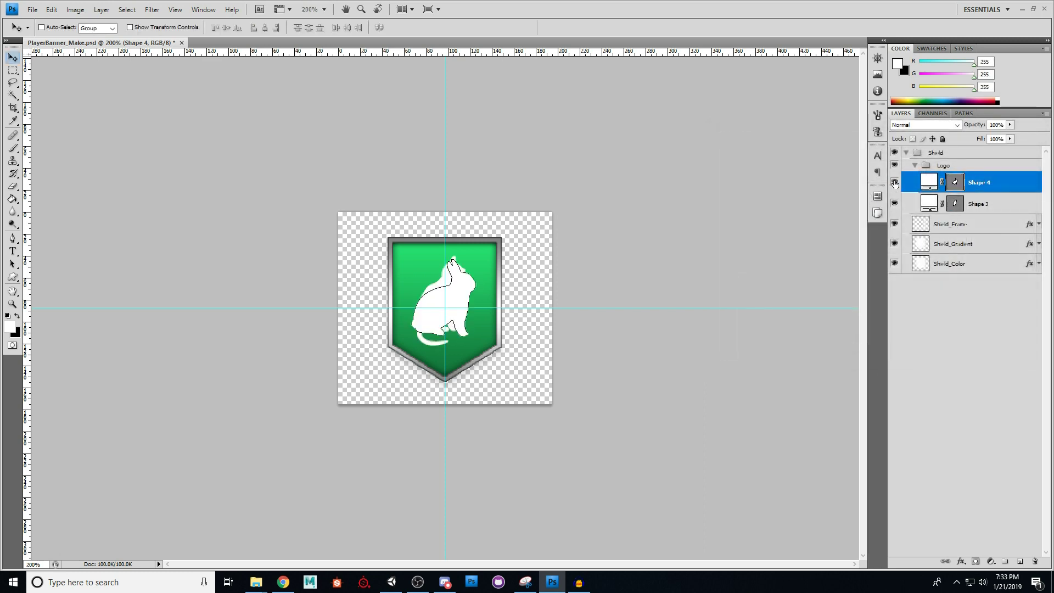
left_click(896, 183)
left_click(895, 203)
left_click(895, 183)
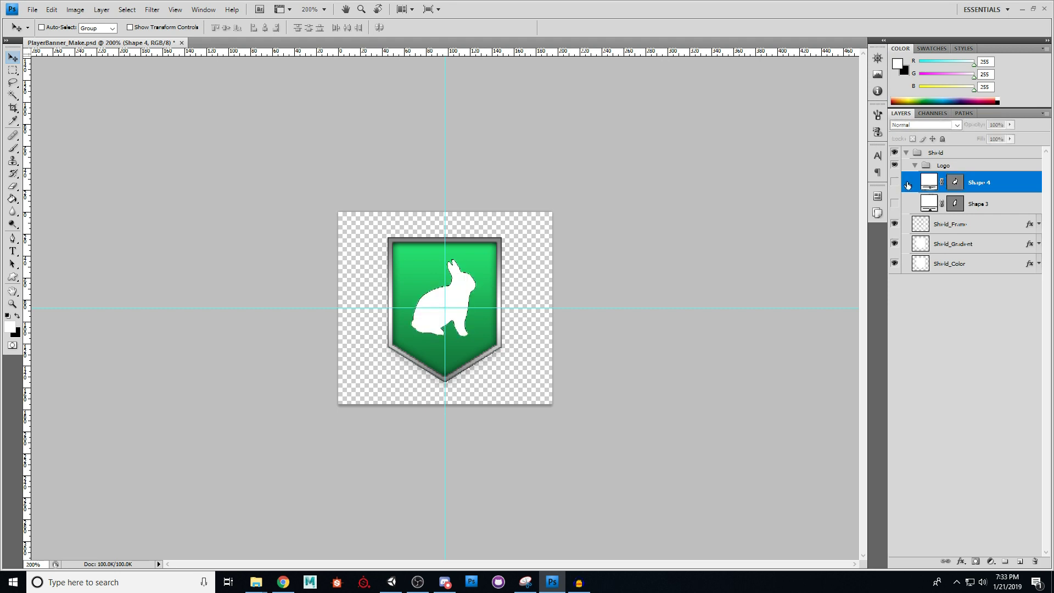
Hide the rabbit shape and paint a white smiley face on a new layer over the shield with a size 10 brush
left_click(895, 184)
left_click(1022, 559)
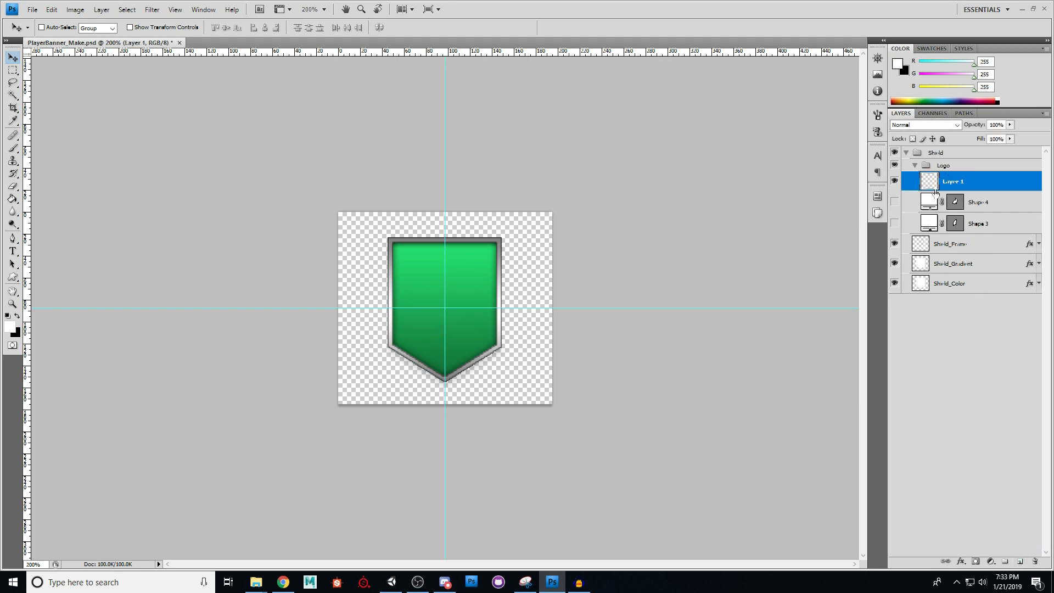
left_click(13, 148)
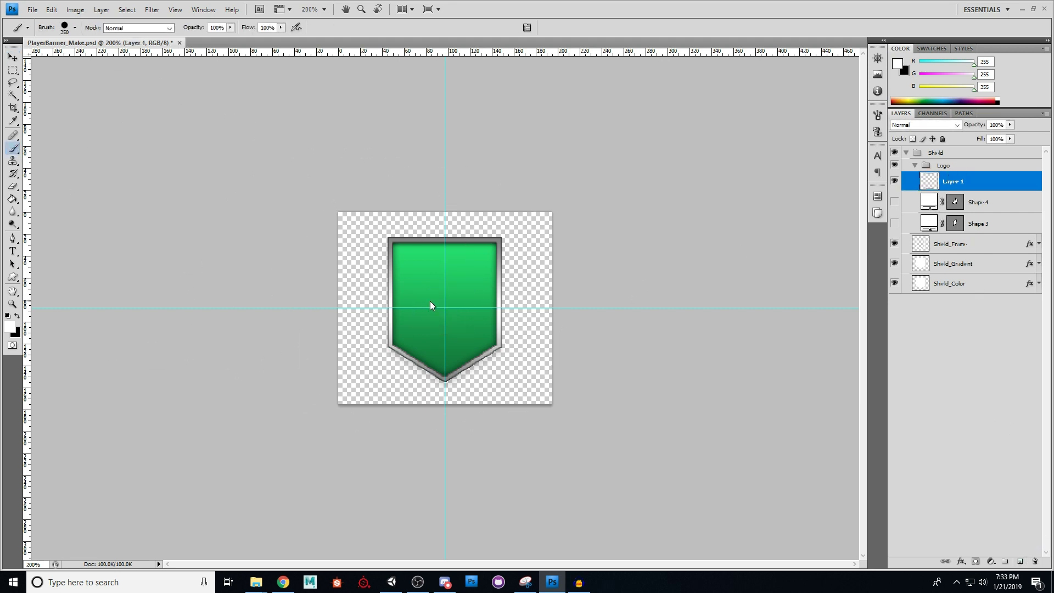
key("bracketleft")
key("bracketleft")
key("bracketleft")
key("bracketleft")
key("bracketleft")
key("bracketleft")
key("bracketleft")
key("bracketleft")
key("bracketleft")
key("bracketleft")
key("bracketleft")
key("bracketleft")
key("bracketleft")
left_click(422, 278)
left_click(470, 279)
mouse_move(421, 313)
left_mouse_down()
mouse_move(461, 325)
mouse_move(470, 315)
left_mouse_up()
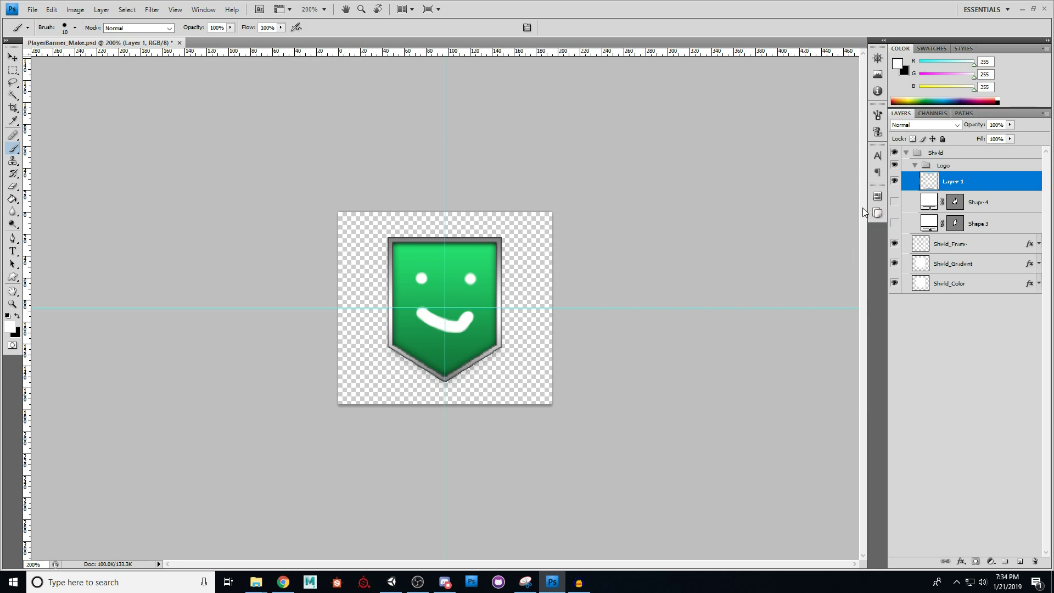
Hide the smiley face layer, show the cat shape on the shield and collapse the Shield group
left_click(895, 181)
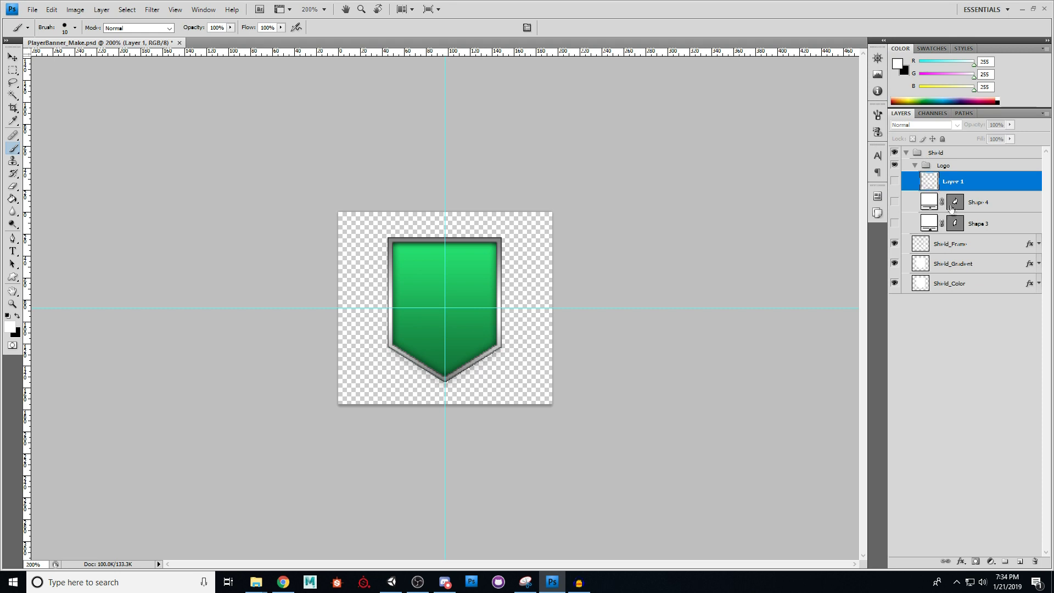
left_click(895, 223)
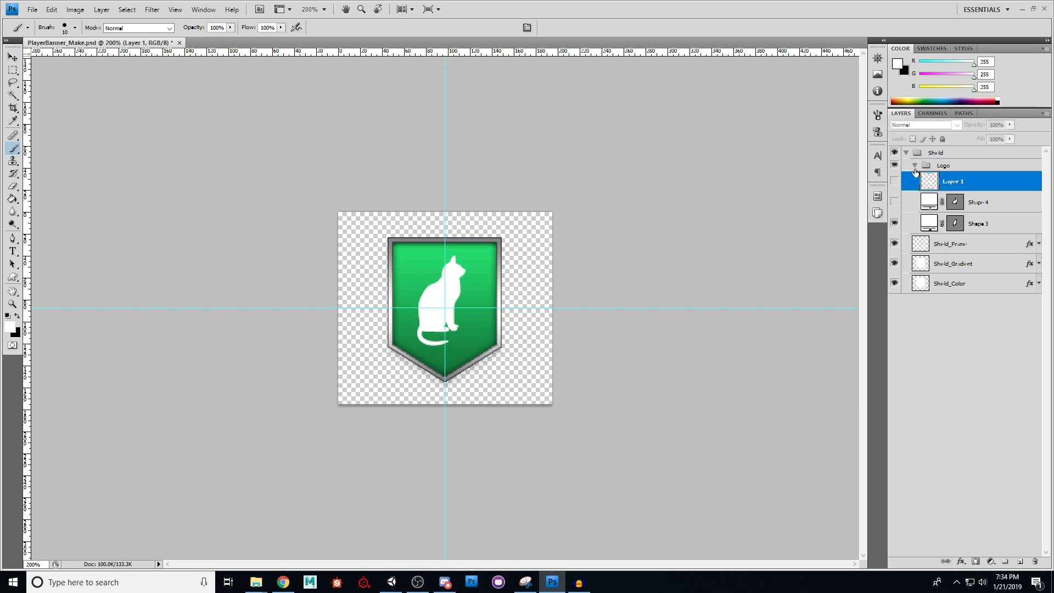
left_click(906, 152)
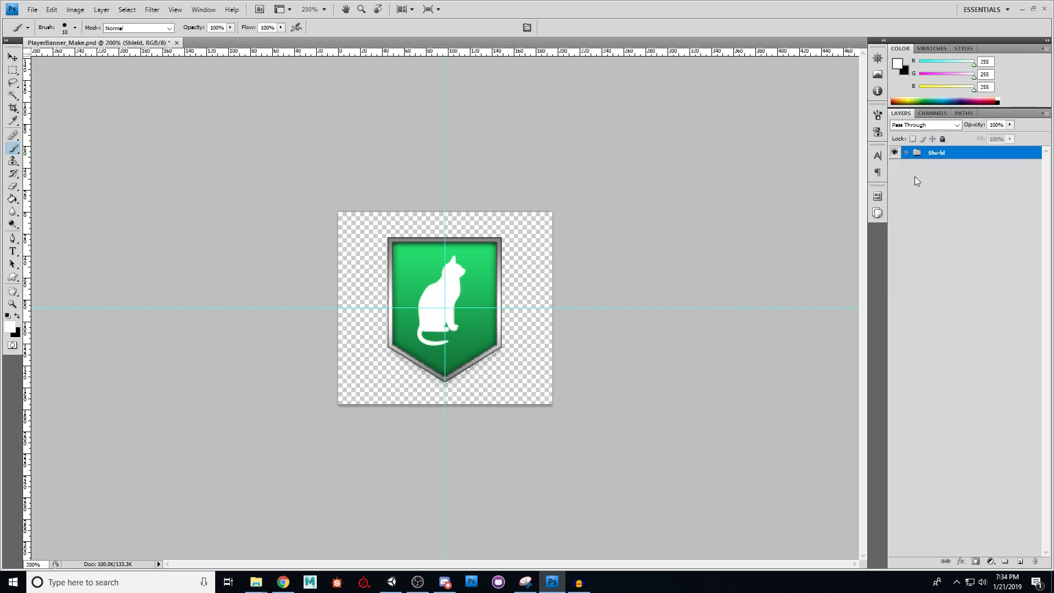
key("ctrl+shift+s")
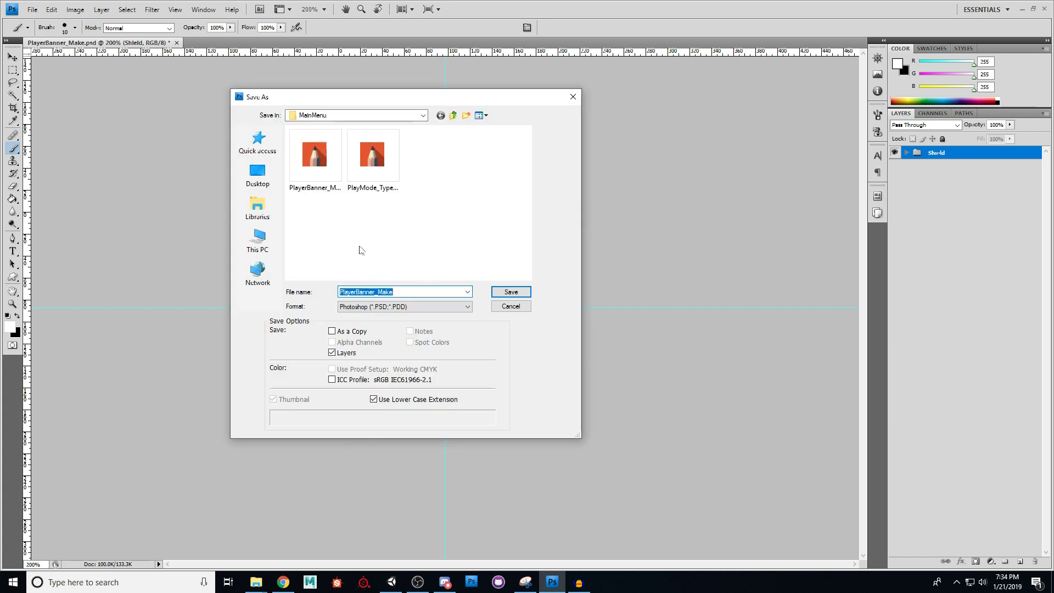
left_click(434, 308)
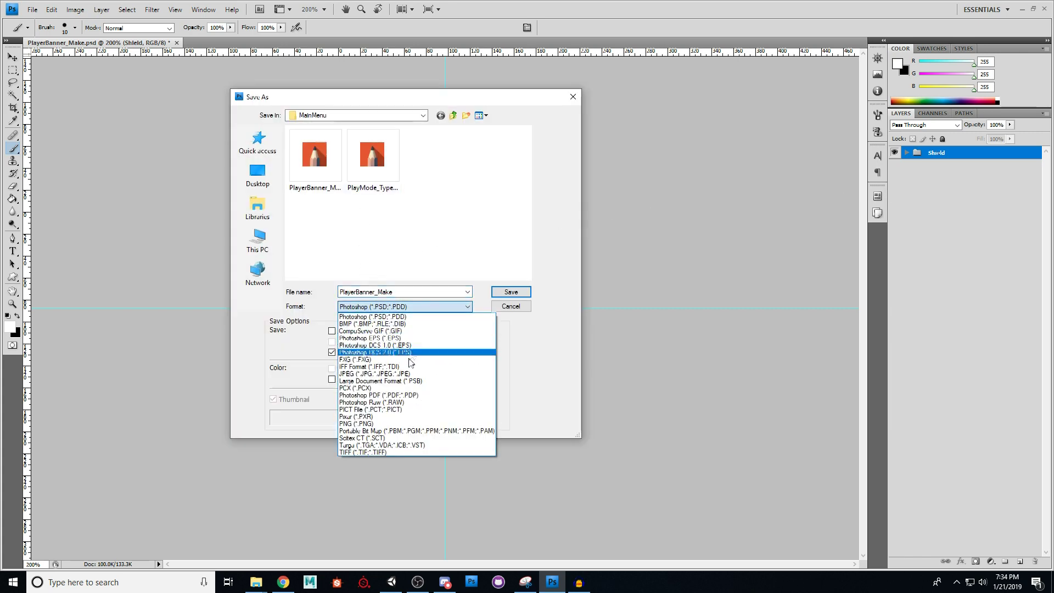
left_click(417, 424)
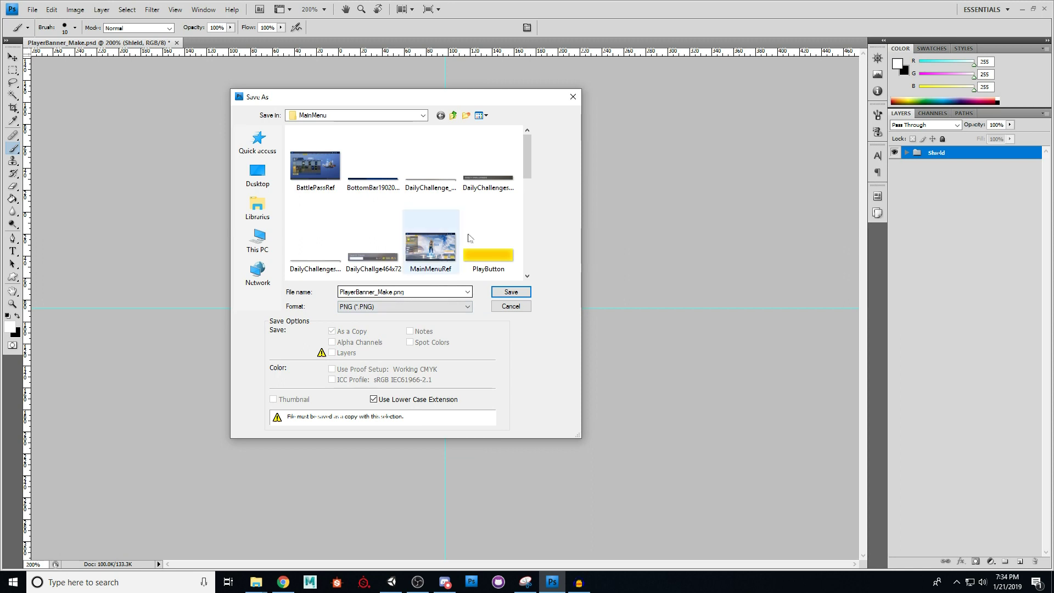
left_click_drag(526, 151, 525, 182)
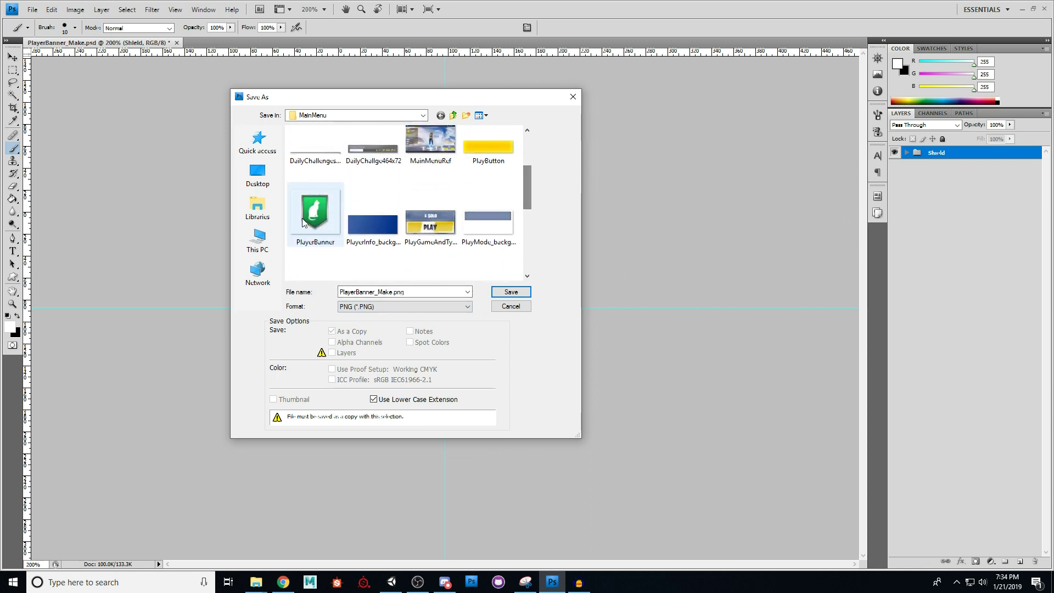
left_click(514, 306)
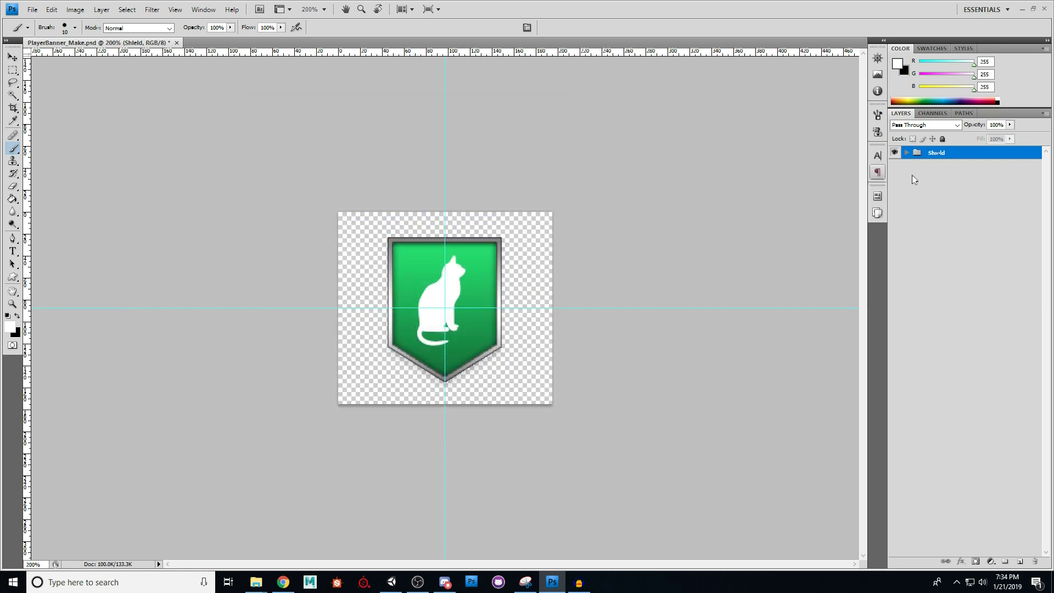
Show the rabbit shape instead of the cat on the shield and save the PlayerBanner_Make document
left_click(906, 152)
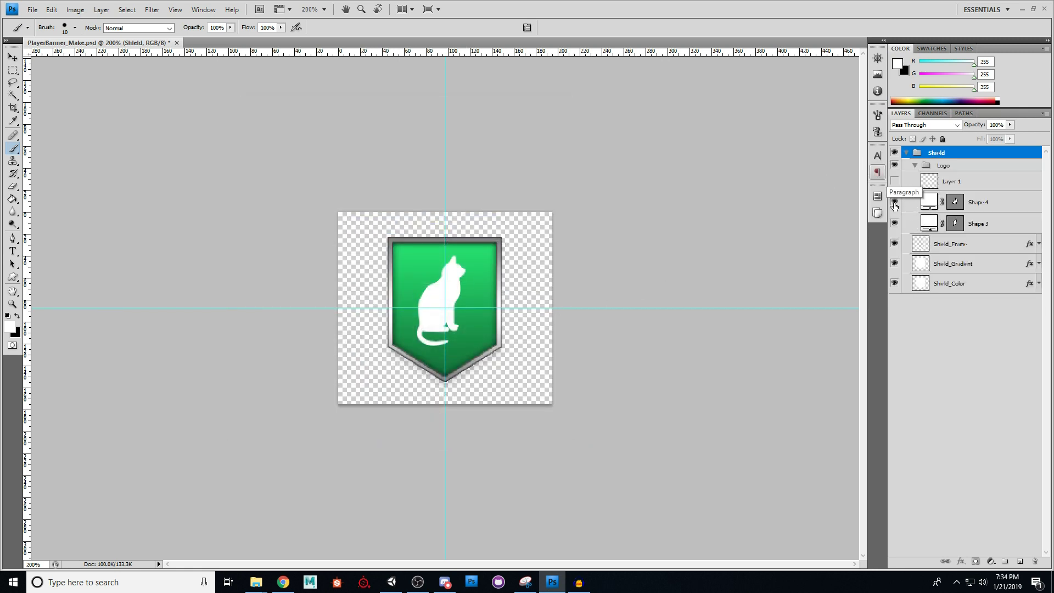
left_click(895, 223)
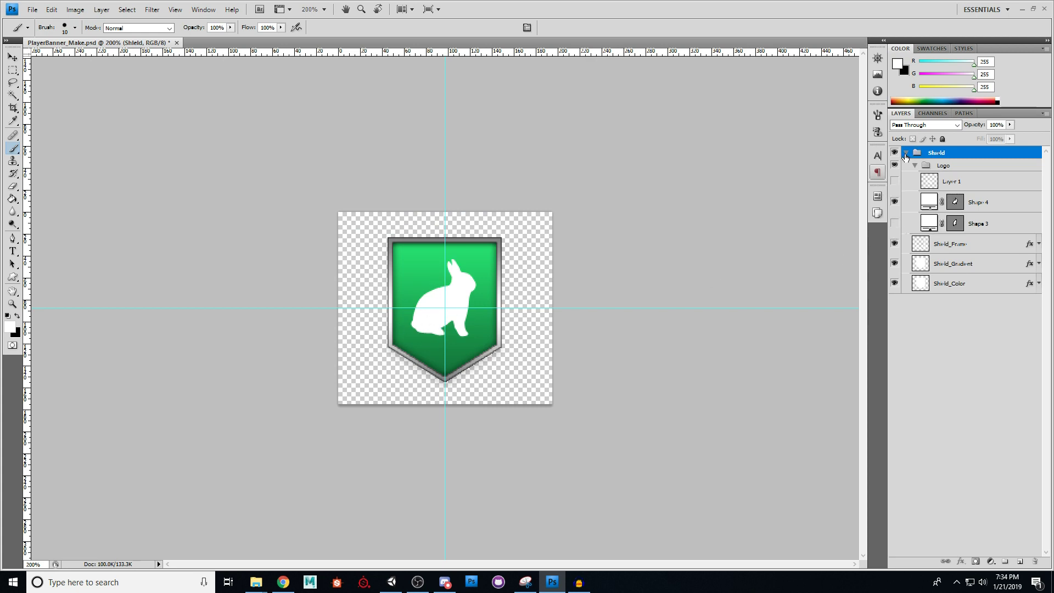
left_click(907, 153)
key("ctrl+s")
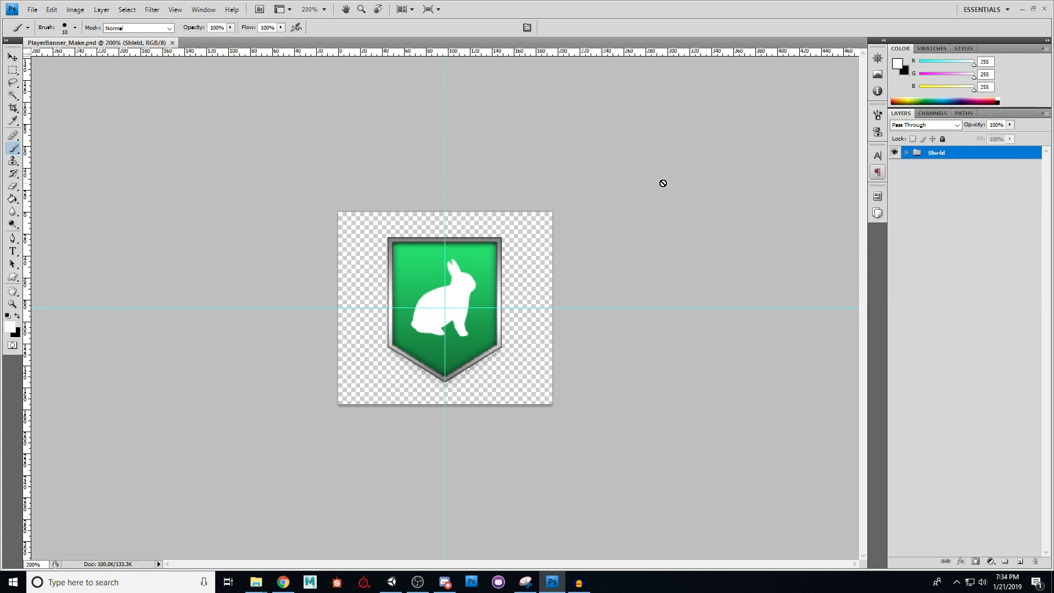
Export the shield as a PNG into the MainMenu folder, replacing the existing PlayerBanner file
key("ctrl+shift+s")
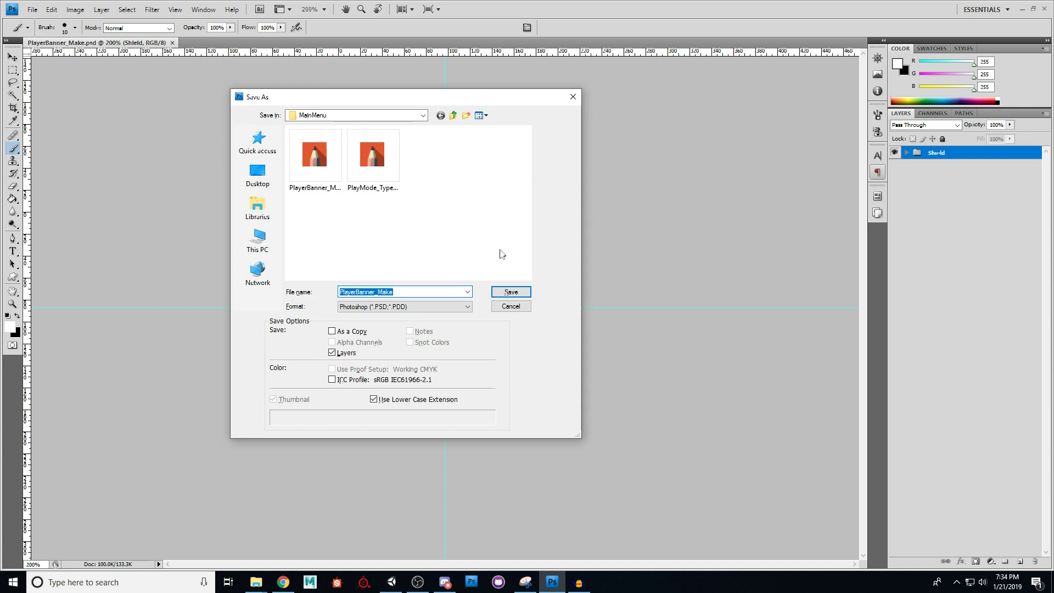
left_click(467, 306)
left_click(390, 427)
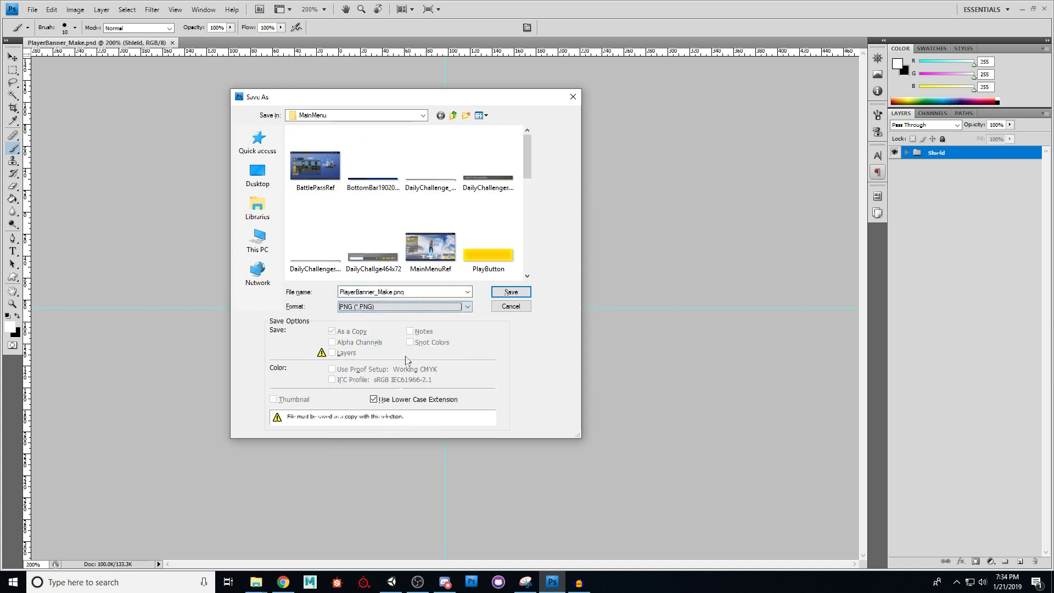
scroll(532, 154, "down", 3)
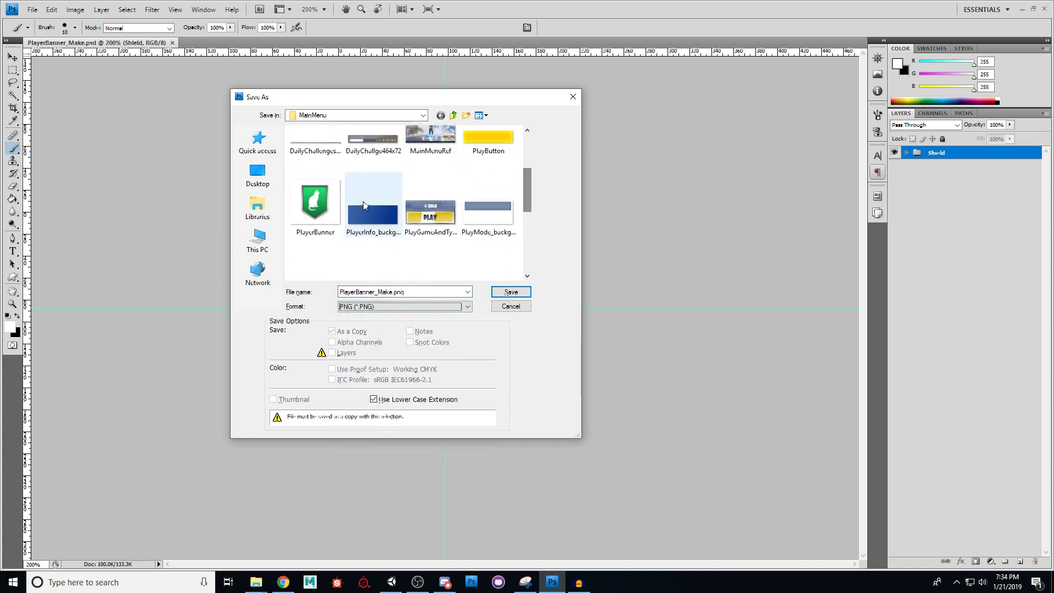
left_click(315, 204)
left_click(510, 292)
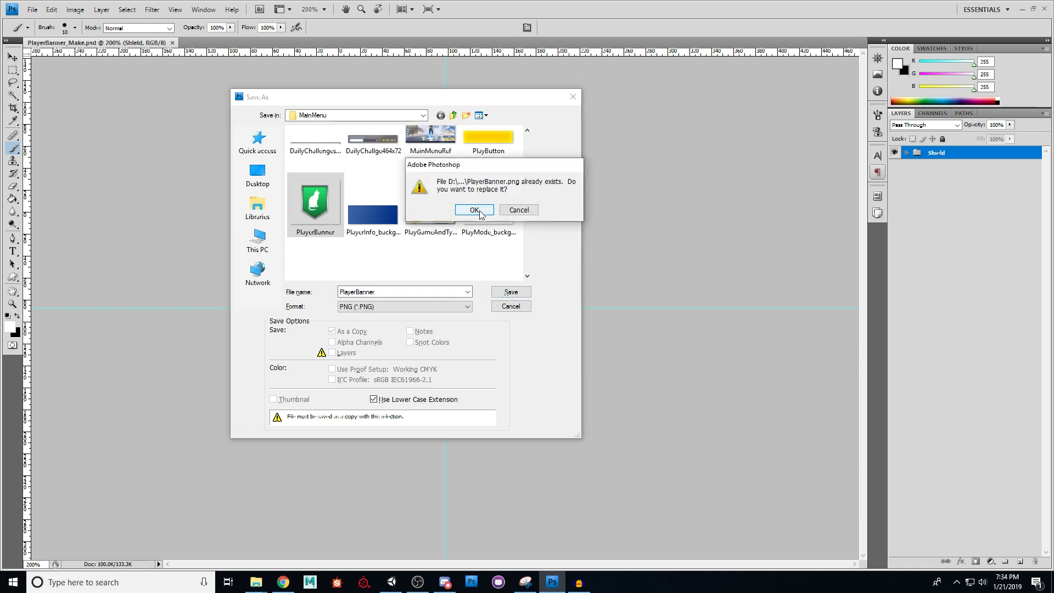
left_click(475, 211)
left_click(558, 281)
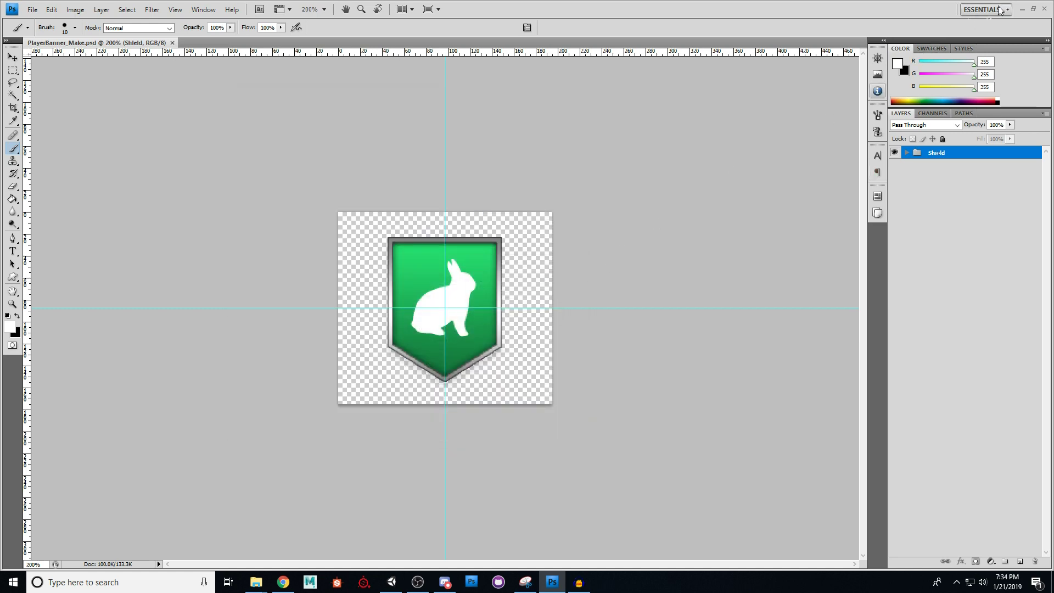
Switch to Unity and run the game to check the shield logo in the lobby, and stop it
left_click(1022, 9)
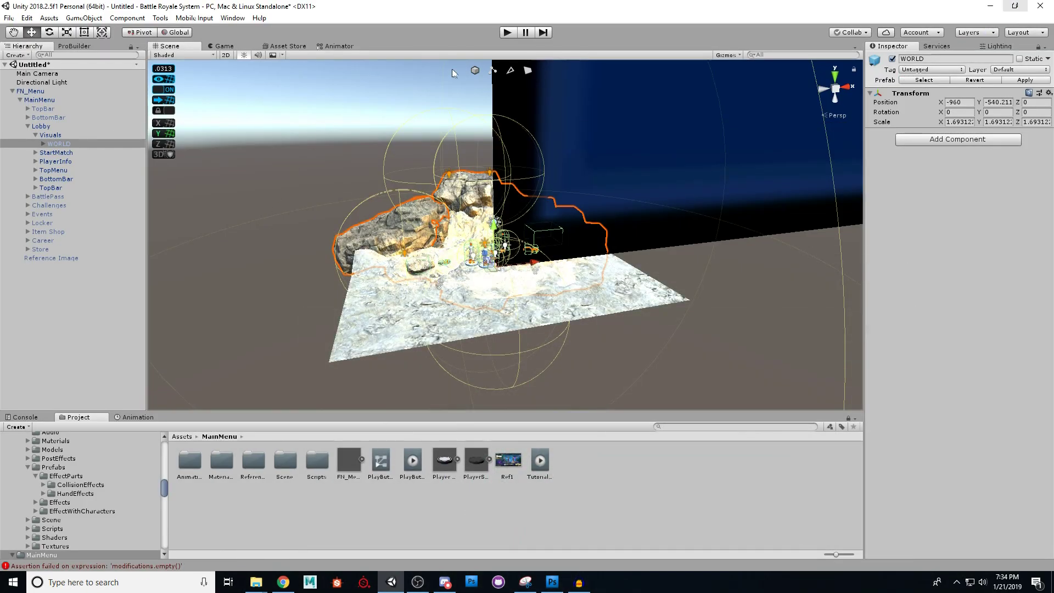
left_click(507, 33)
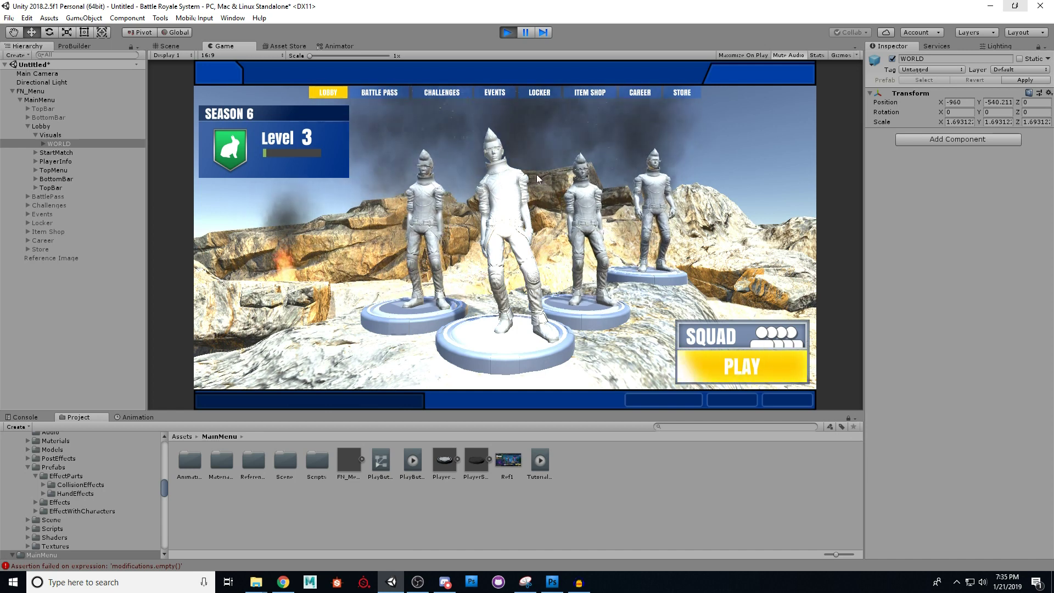
left_click(506, 33)
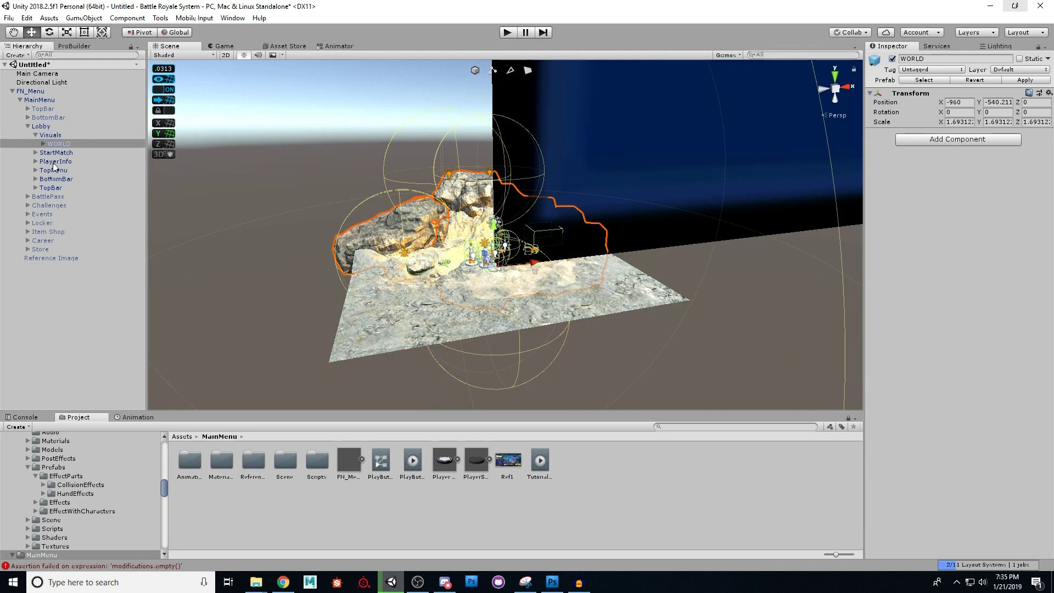
Inspect the Events page's Lobby_btn, the Reference Image and the Lobby object under FN_Menu
left_click(28, 214)
left_click(35, 232)
left_click(60, 241)
scroll(950, 329, "down", 2)
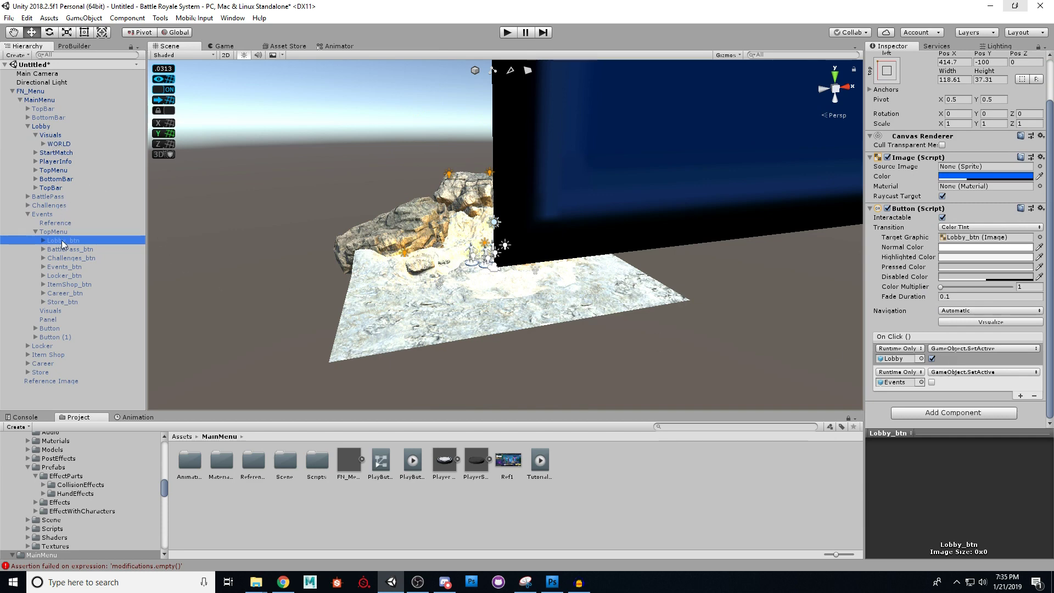
left_click(59, 381)
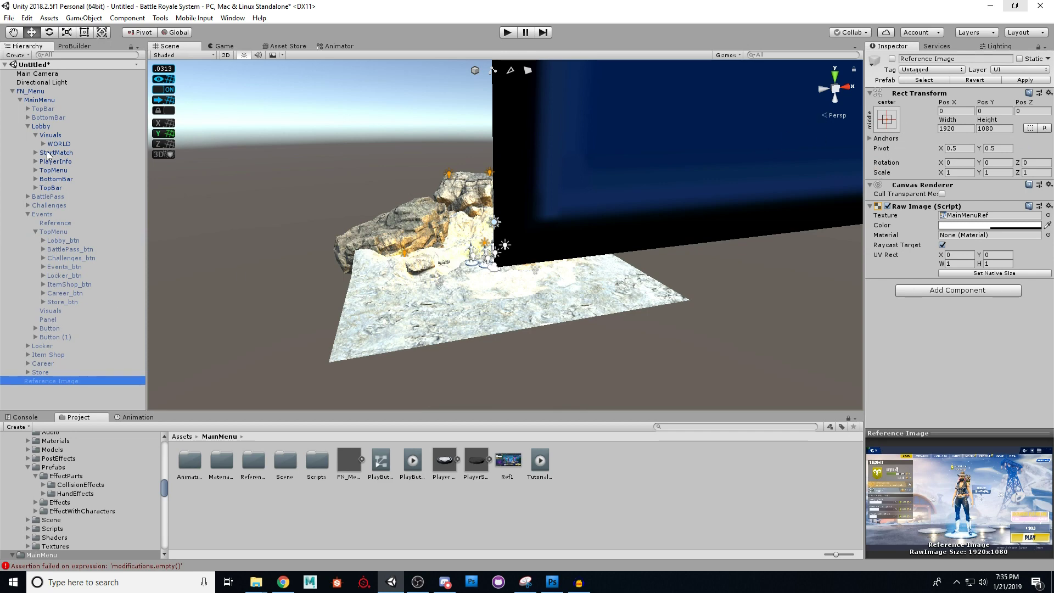
left_click(42, 127)
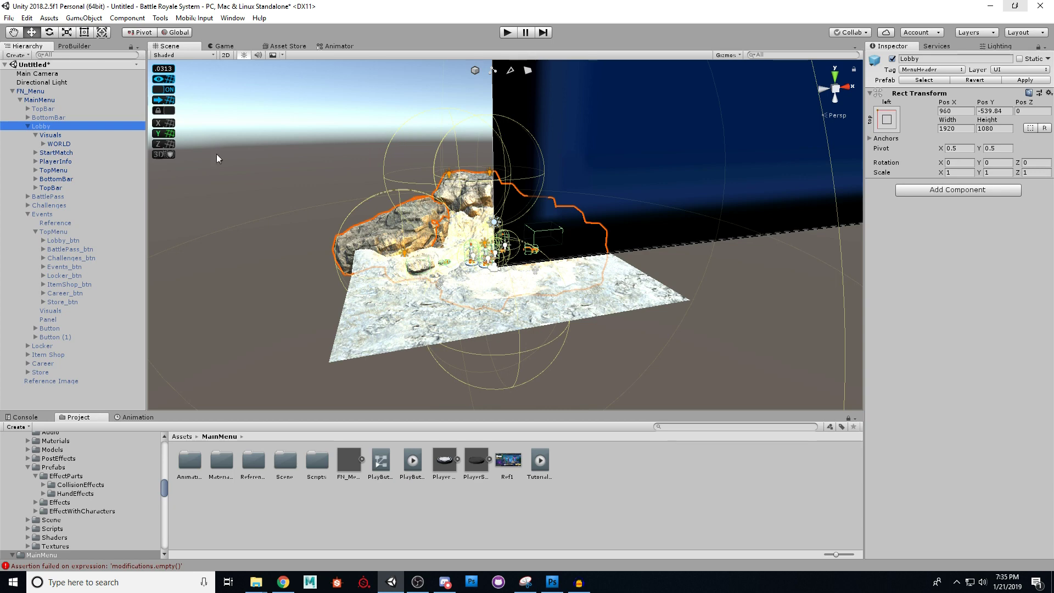
left_click(27, 127)
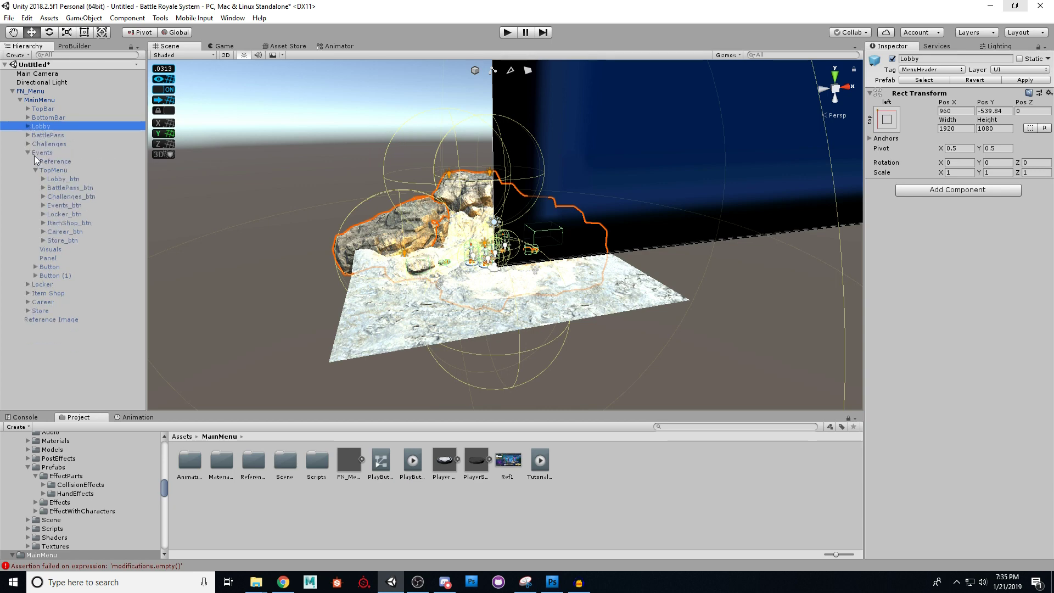
Examine the On Click SetActive entries of Lobby_btn in the Events page's TopMenu
left_click(35, 155)
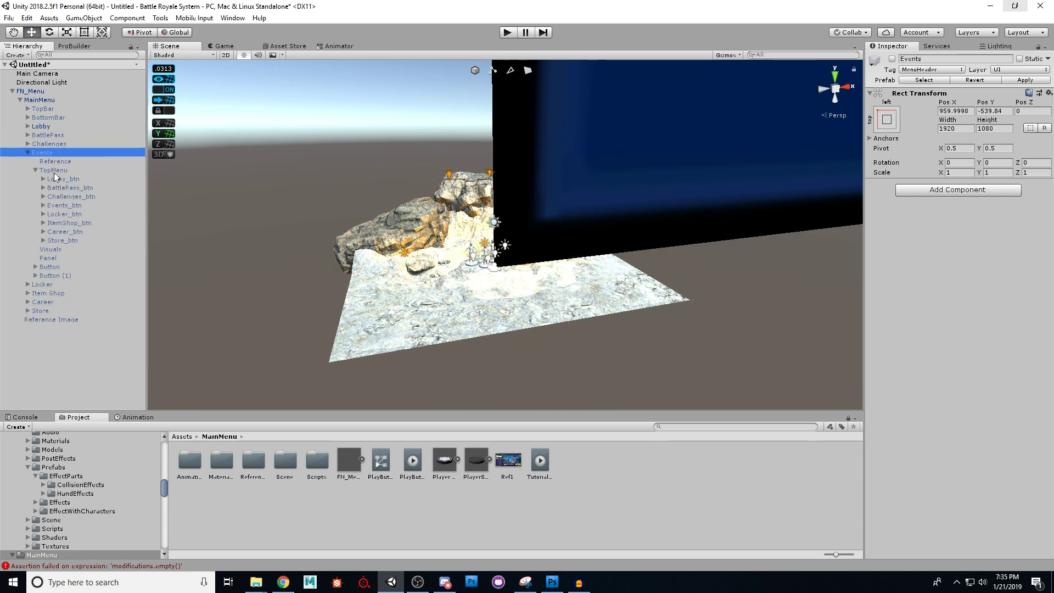
left_click(59, 179)
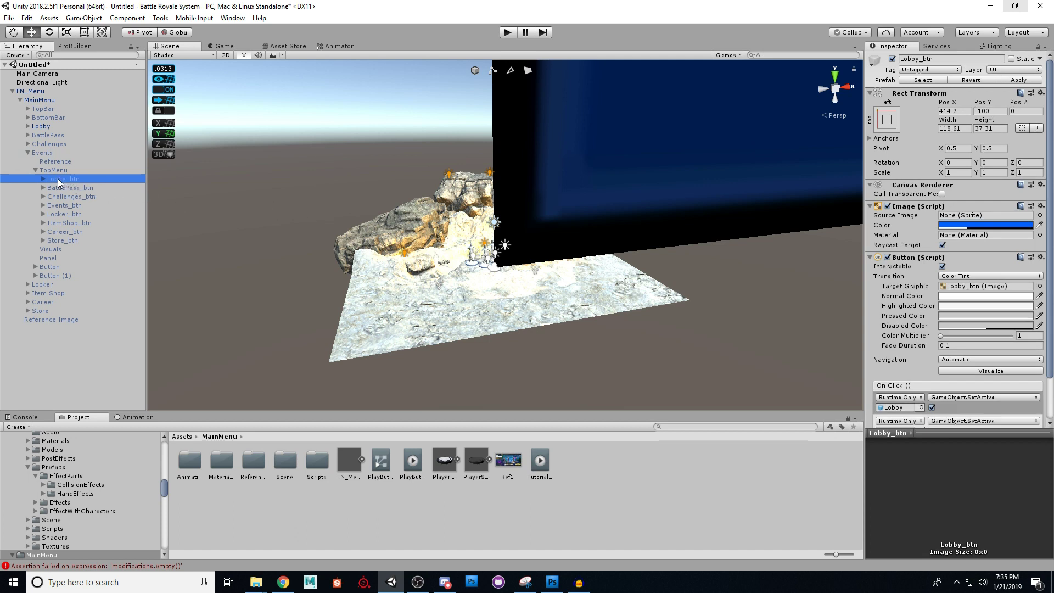
right_click(58, 179)
mouse_move(122, 356)
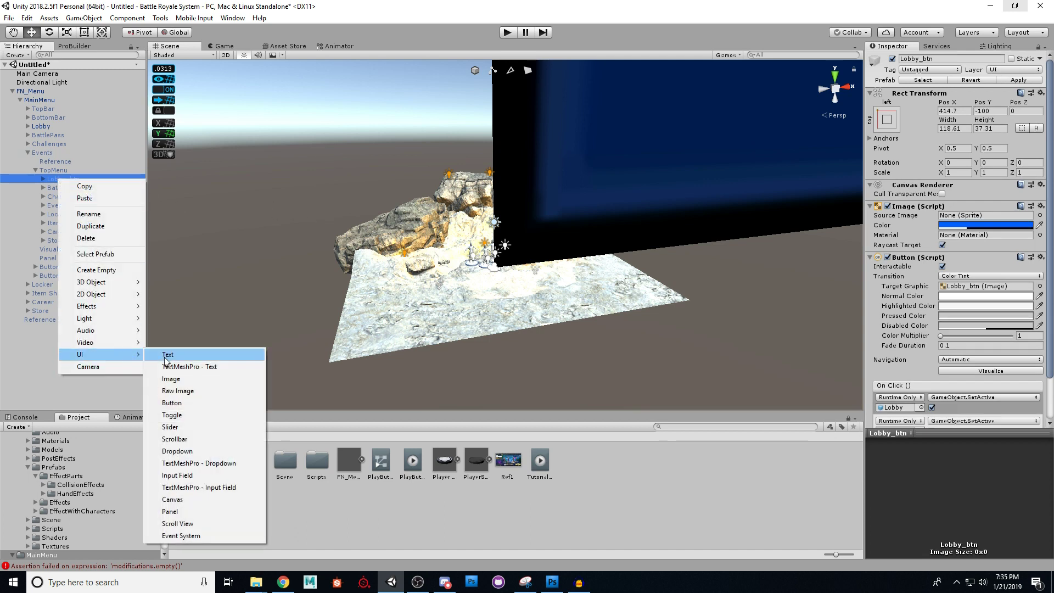
key("Escape")
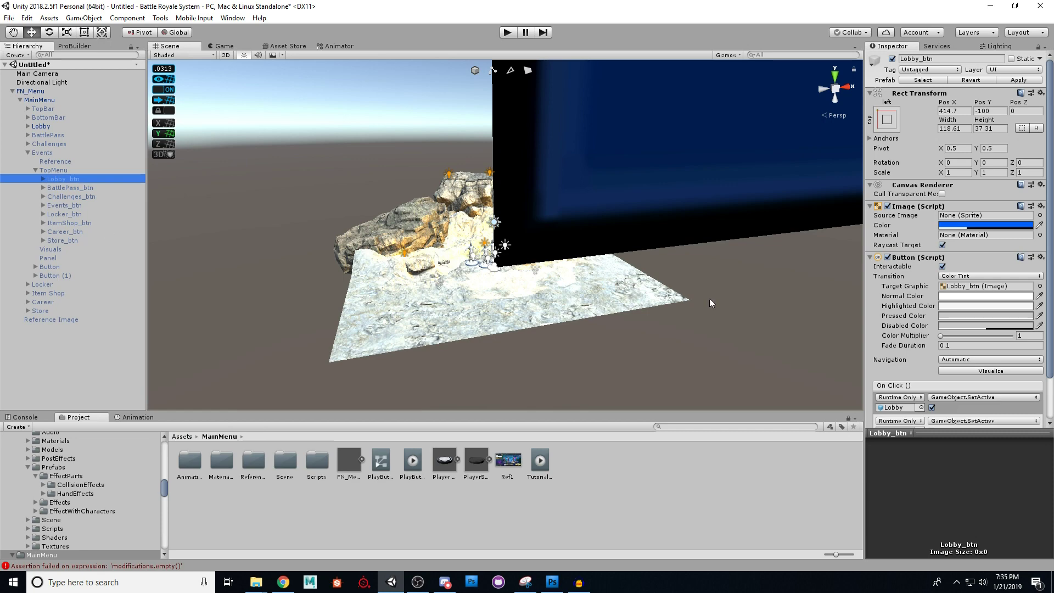
scroll(966, 252, "down", 2)
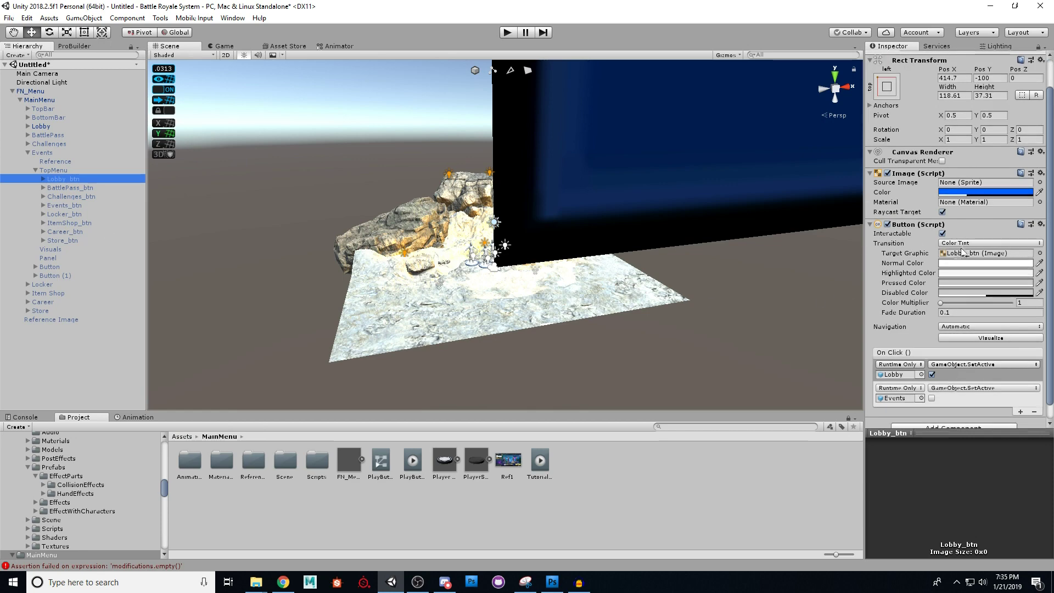
scroll(909, 365, "down", 1)
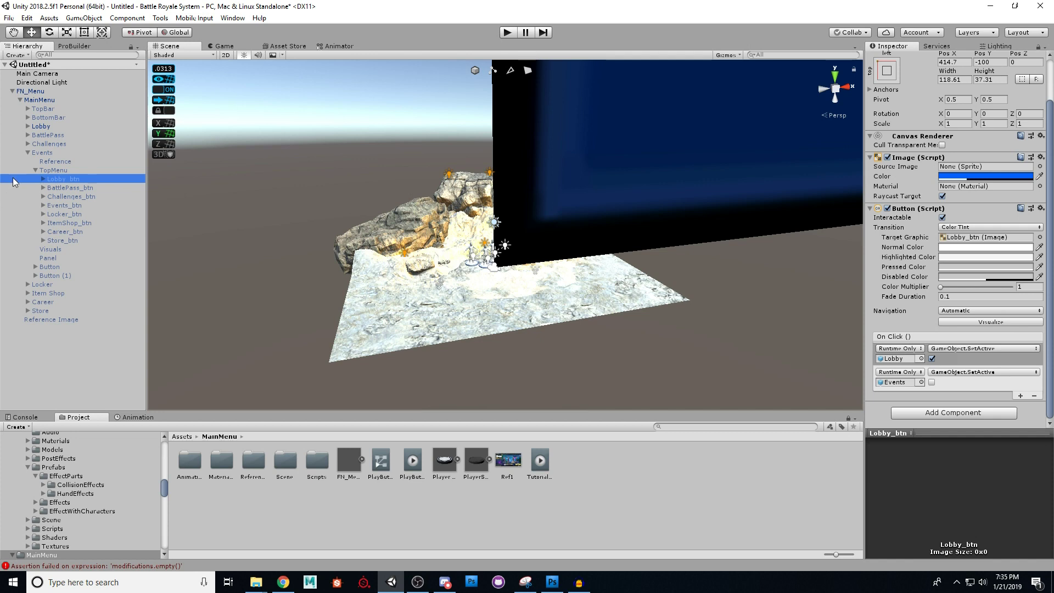
Collapse the Events page and inspect the Lobby and TopBar objects under MainMenu
left_click(27, 152)
left_click(44, 108)
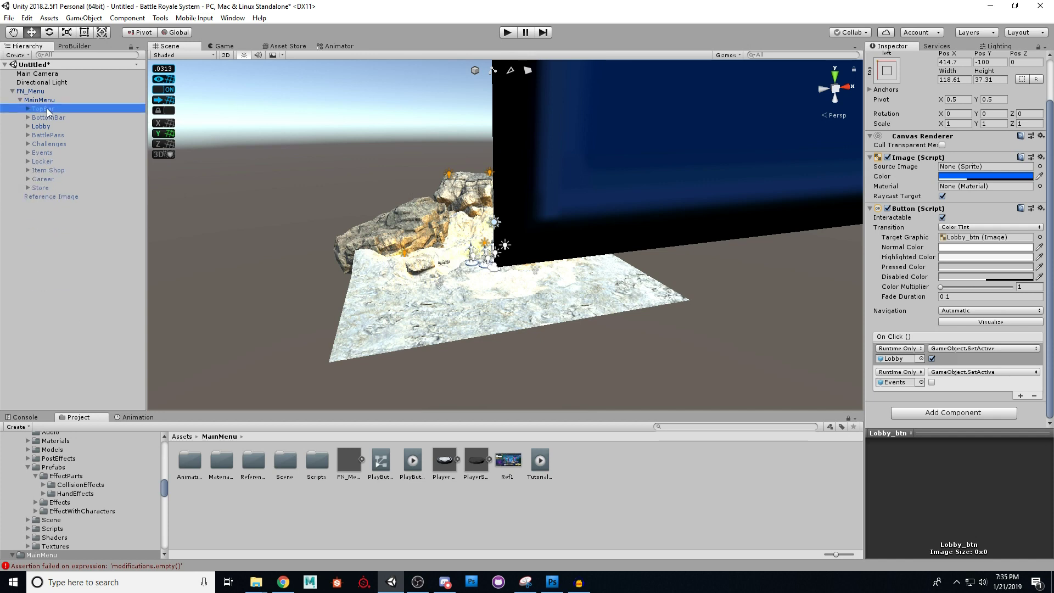
left_click(44, 127)
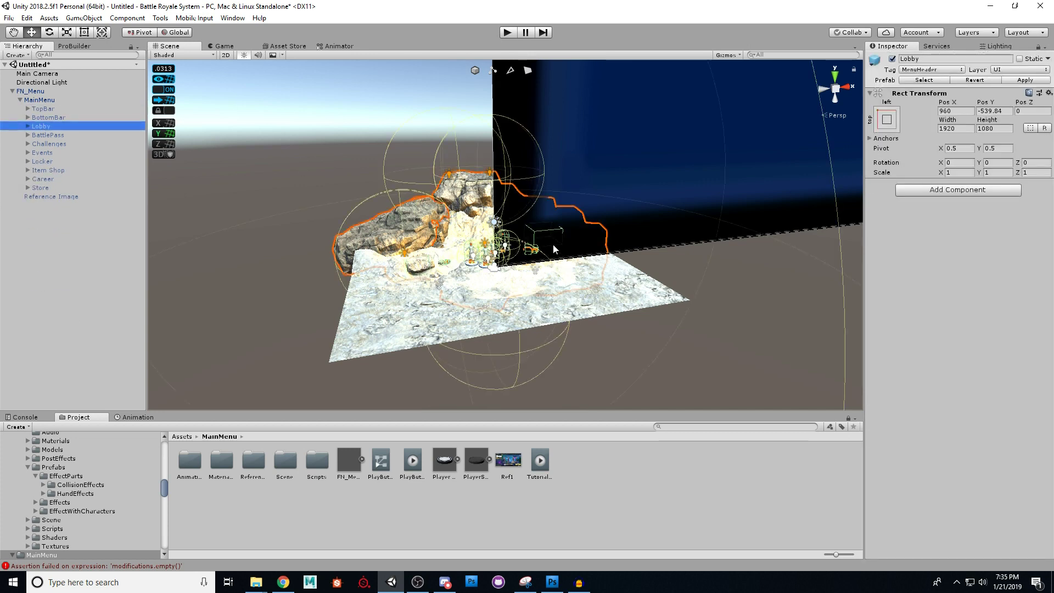
left_click(46, 110)
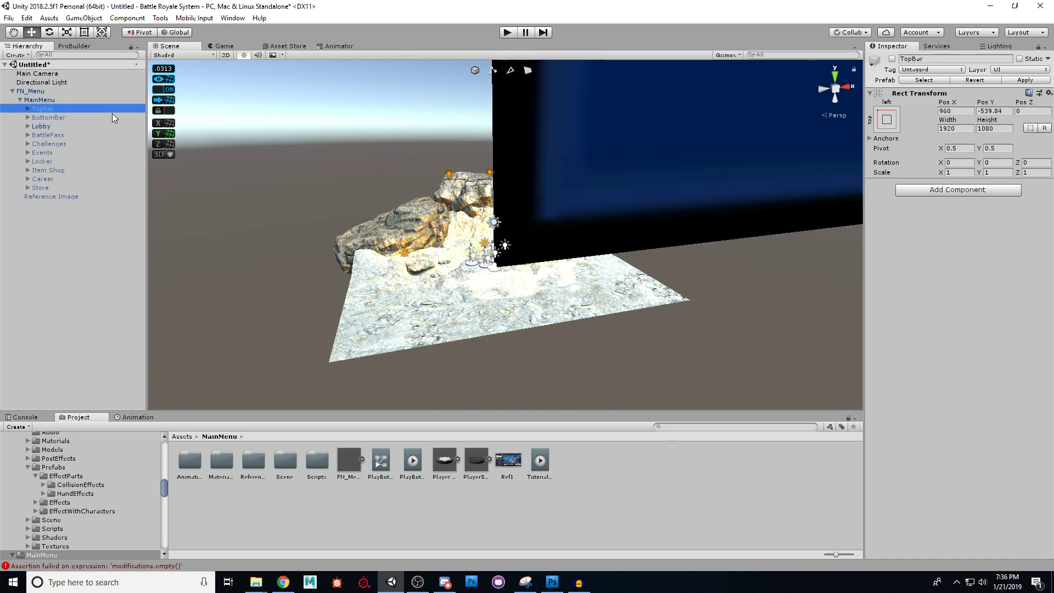